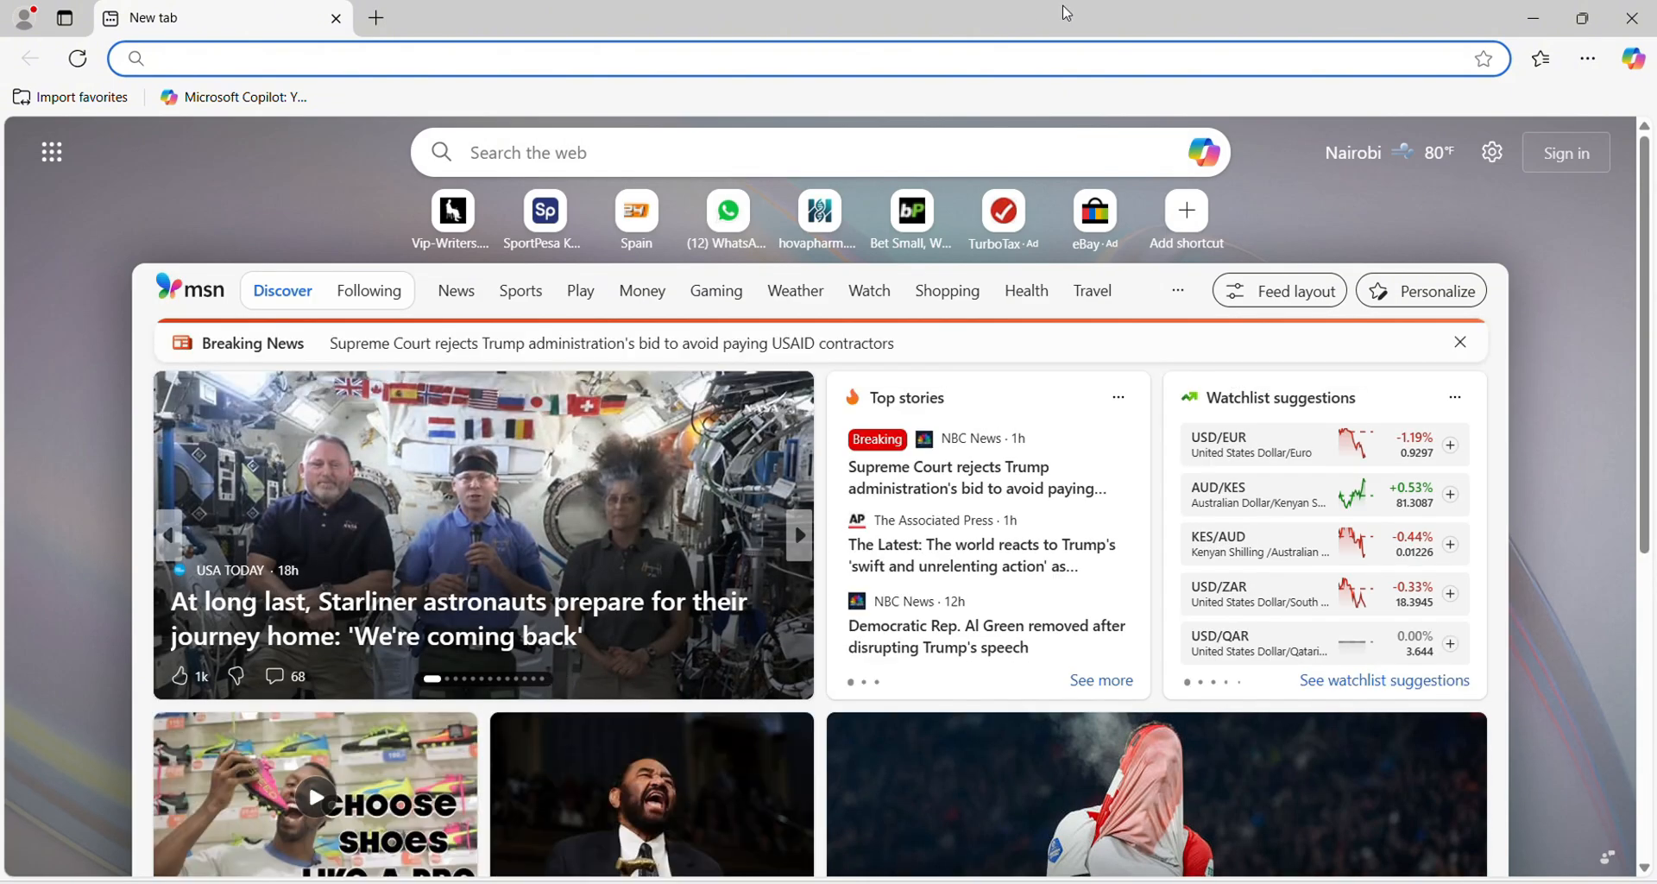
Step: Search Bing for 'oracle virtual box' and open the official VirtualBox website in a new tab
left_click(230, 57)
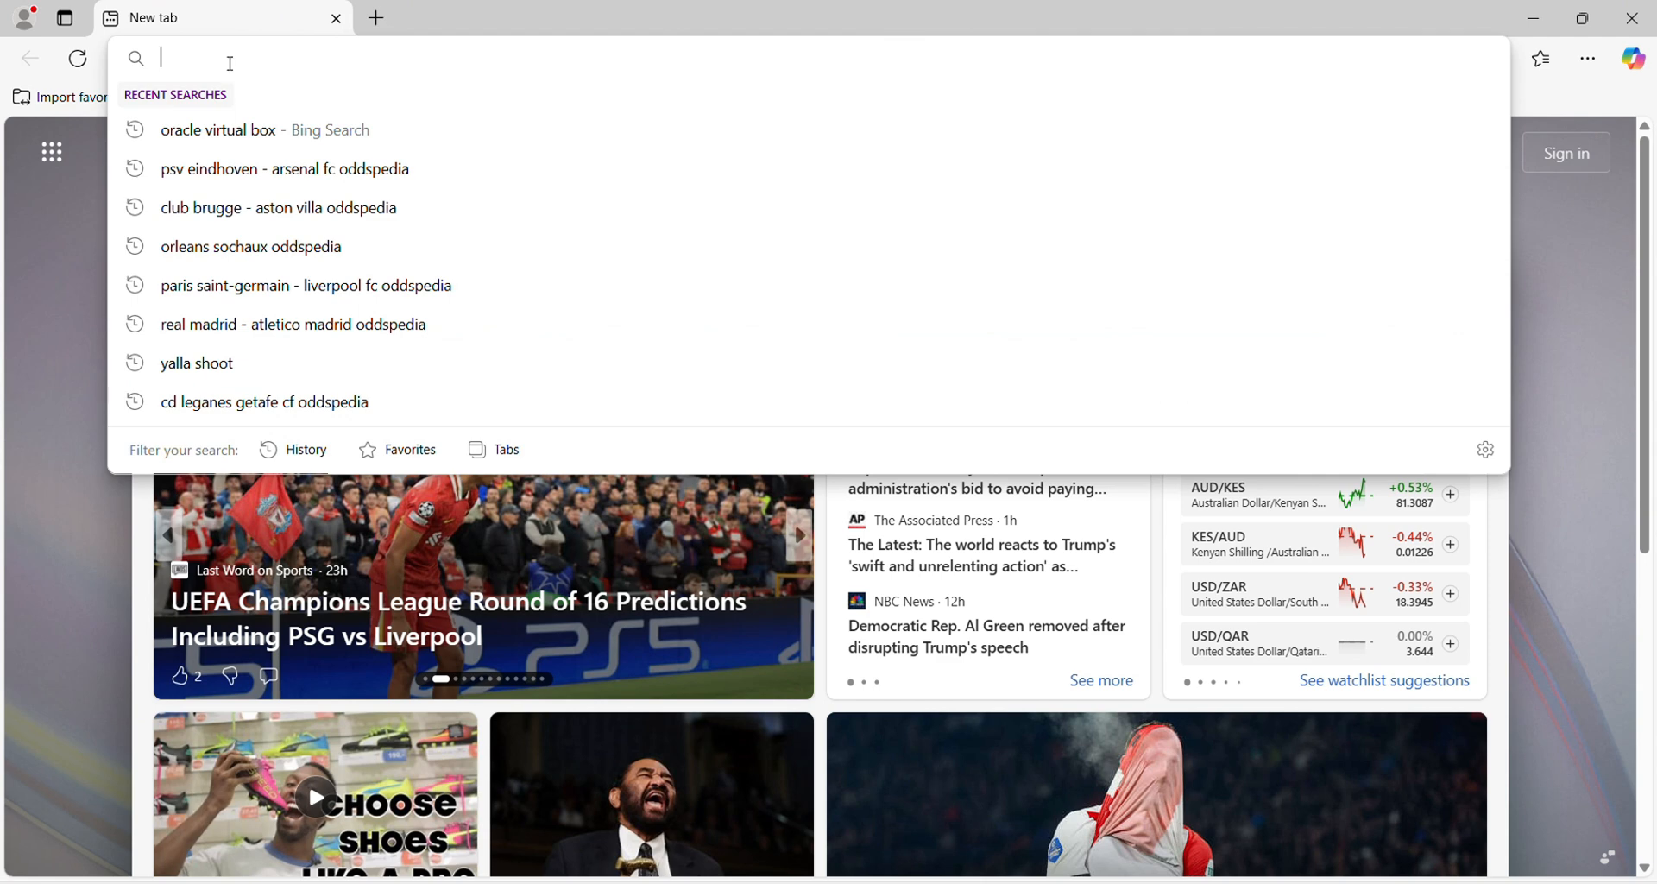
left_click(238, 148)
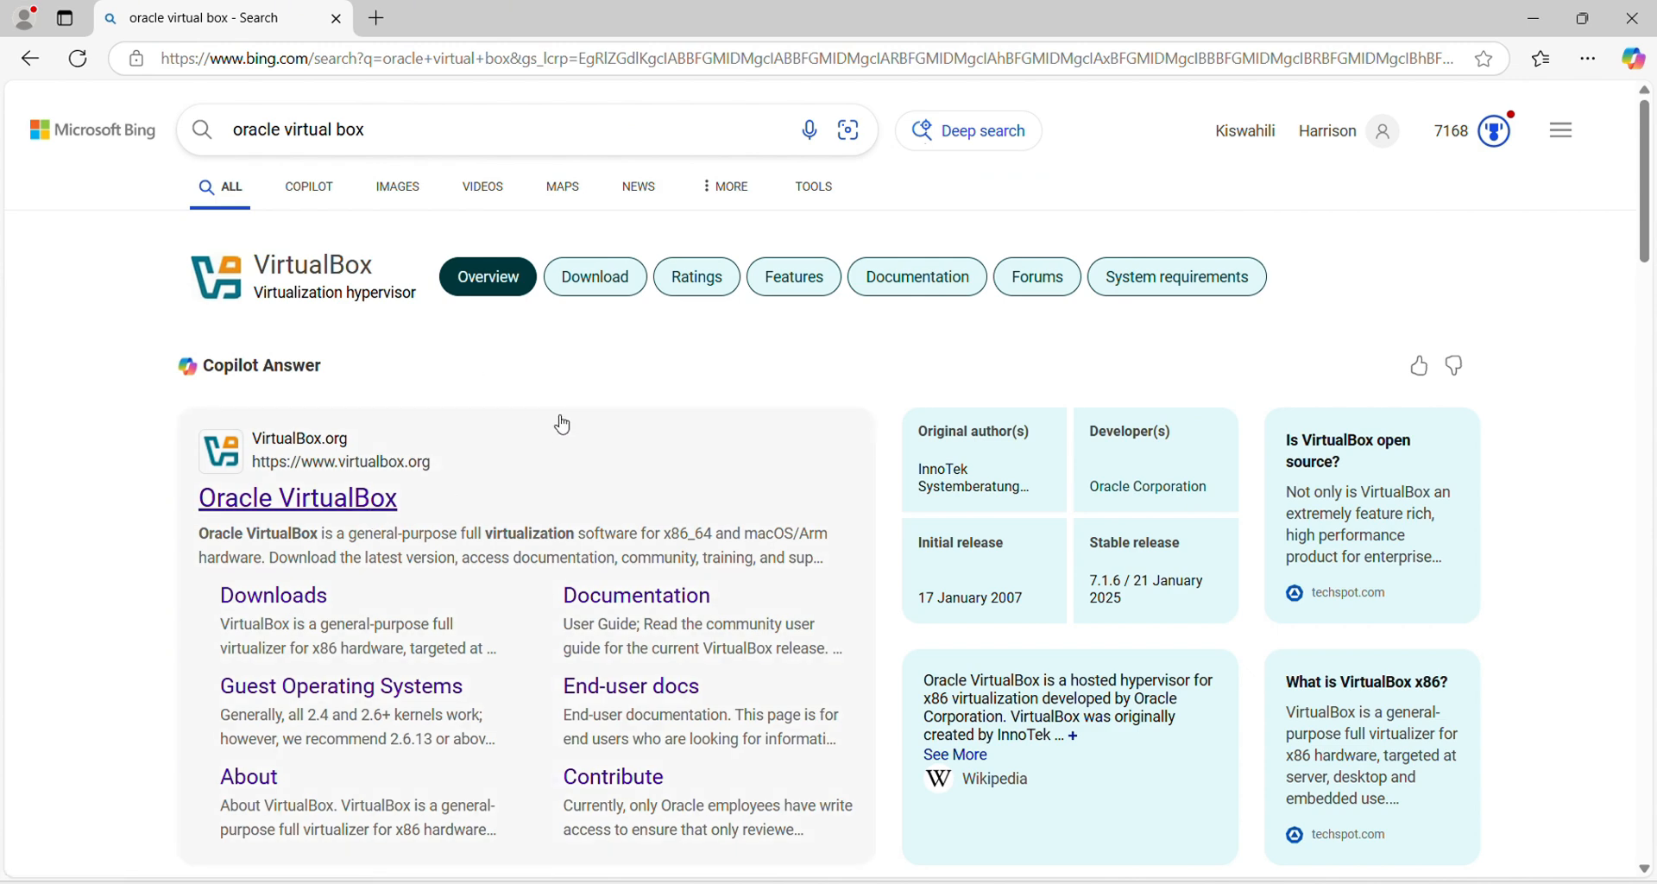
left_click(294, 511)
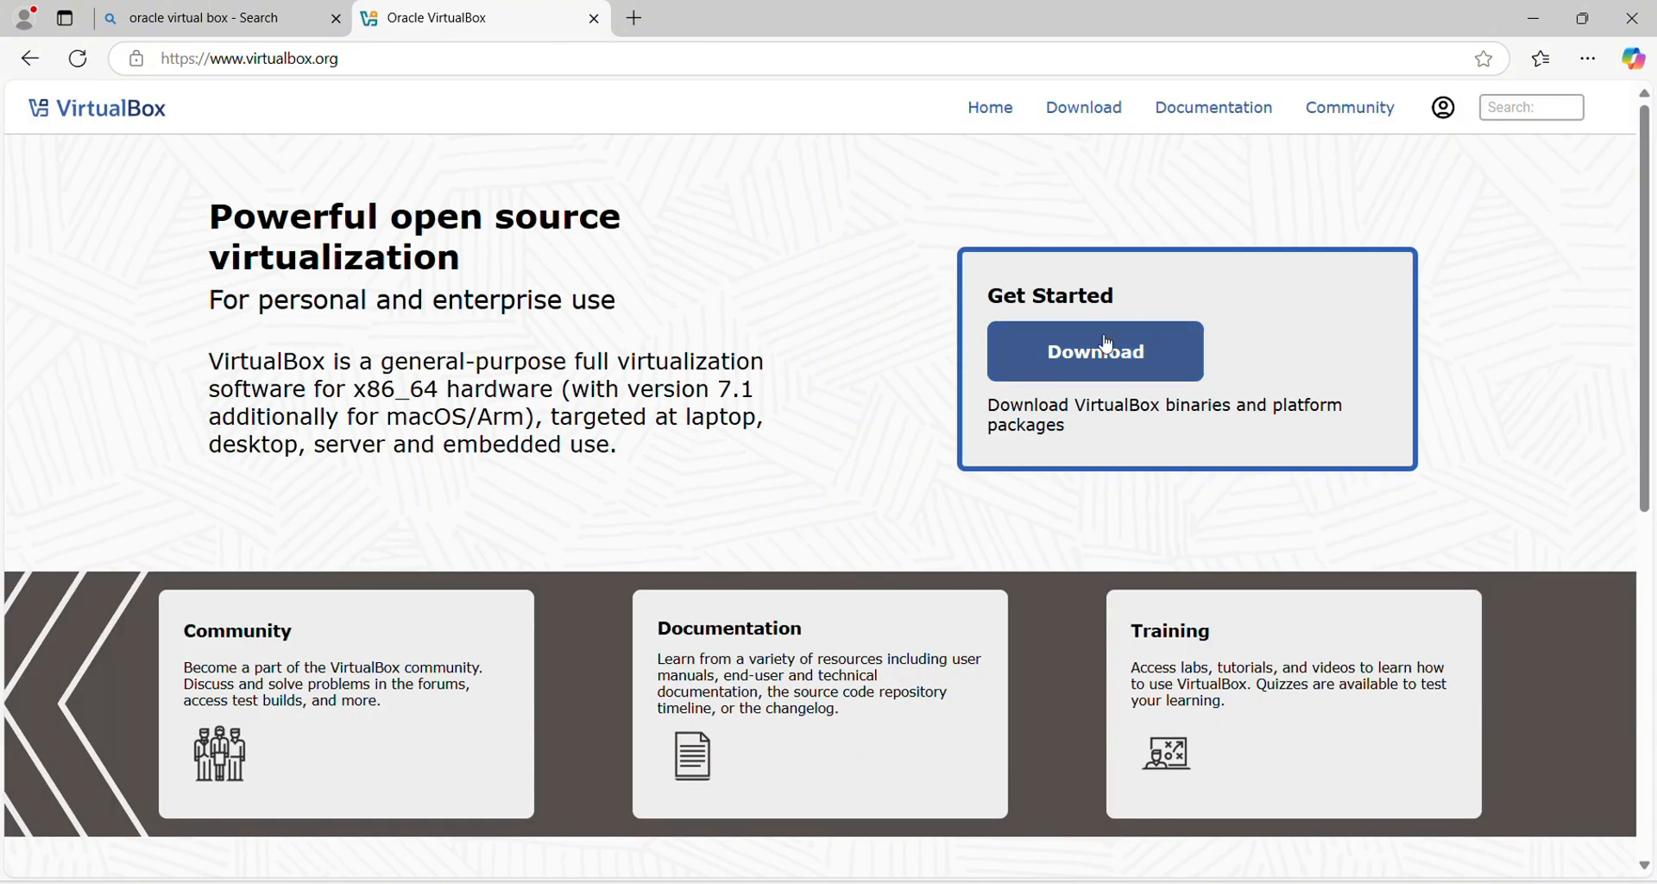
Step: Download the Windows hosts installer VirtualBox-7.1.6-167084-Win.exe from the VirtualBox Downloads page
left_click(1090, 364)
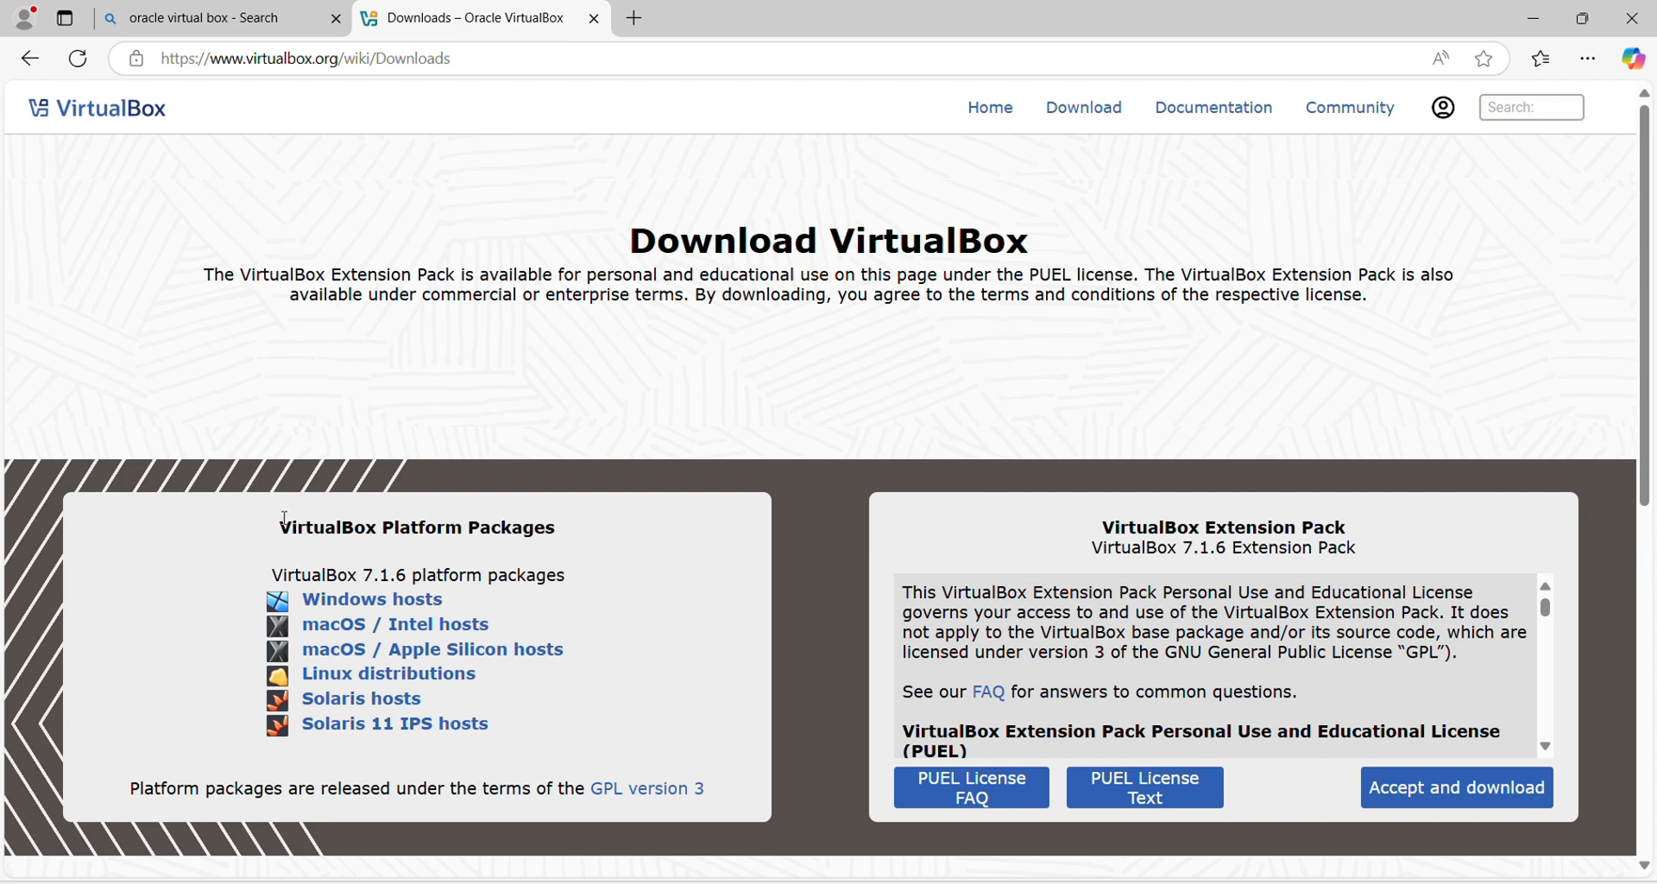
left_click_drag(279, 525, 558, 525)
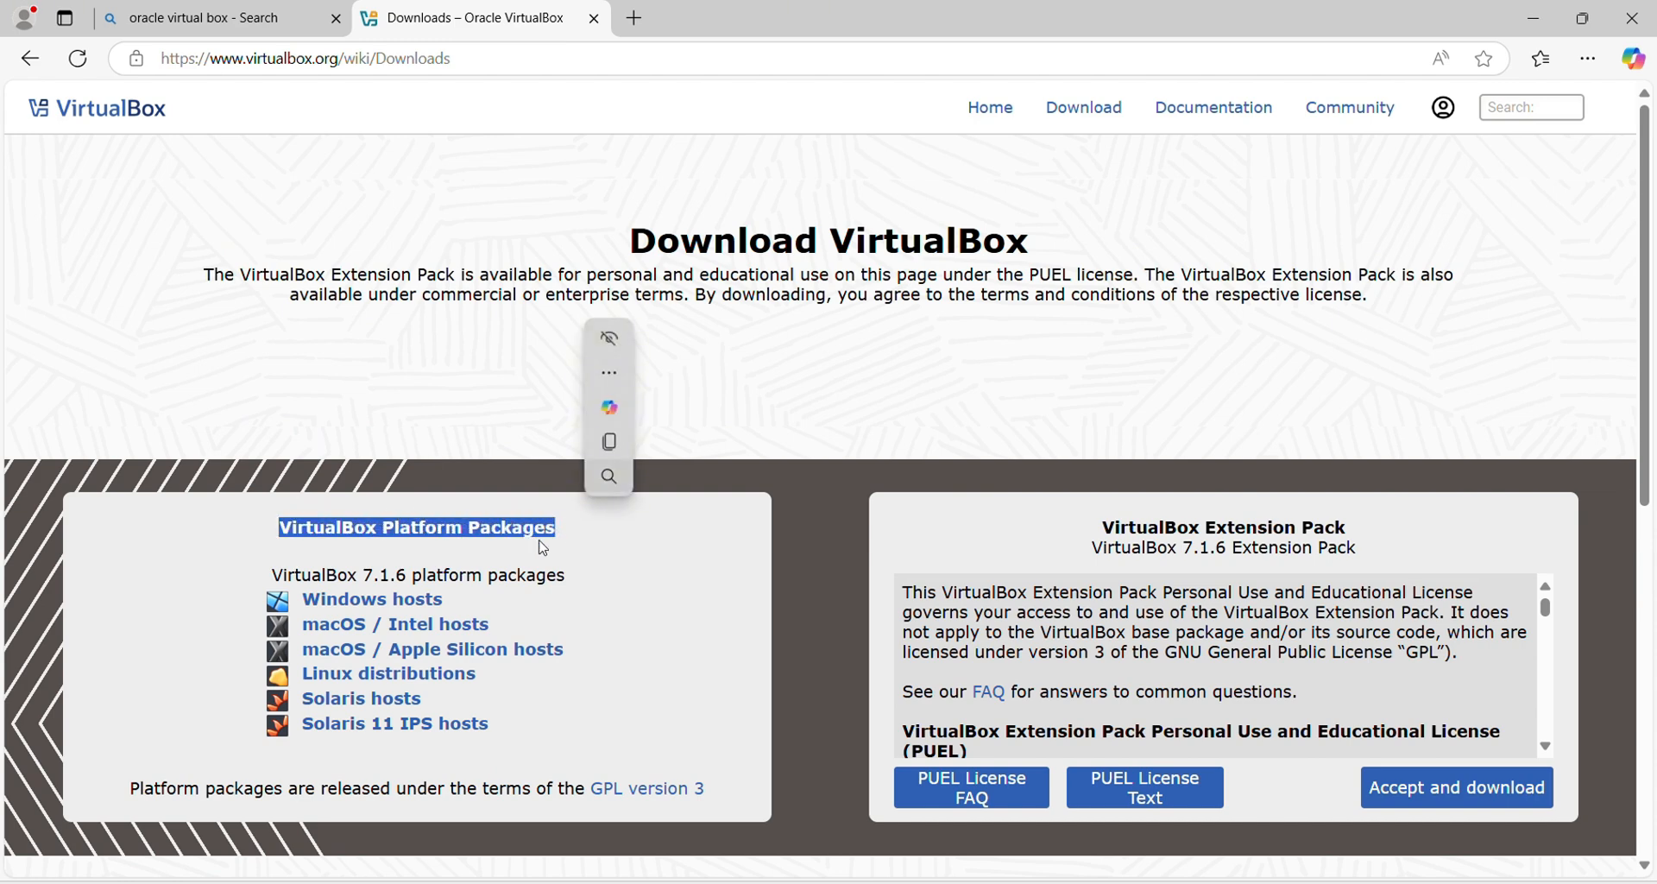
left_click(463, 553)
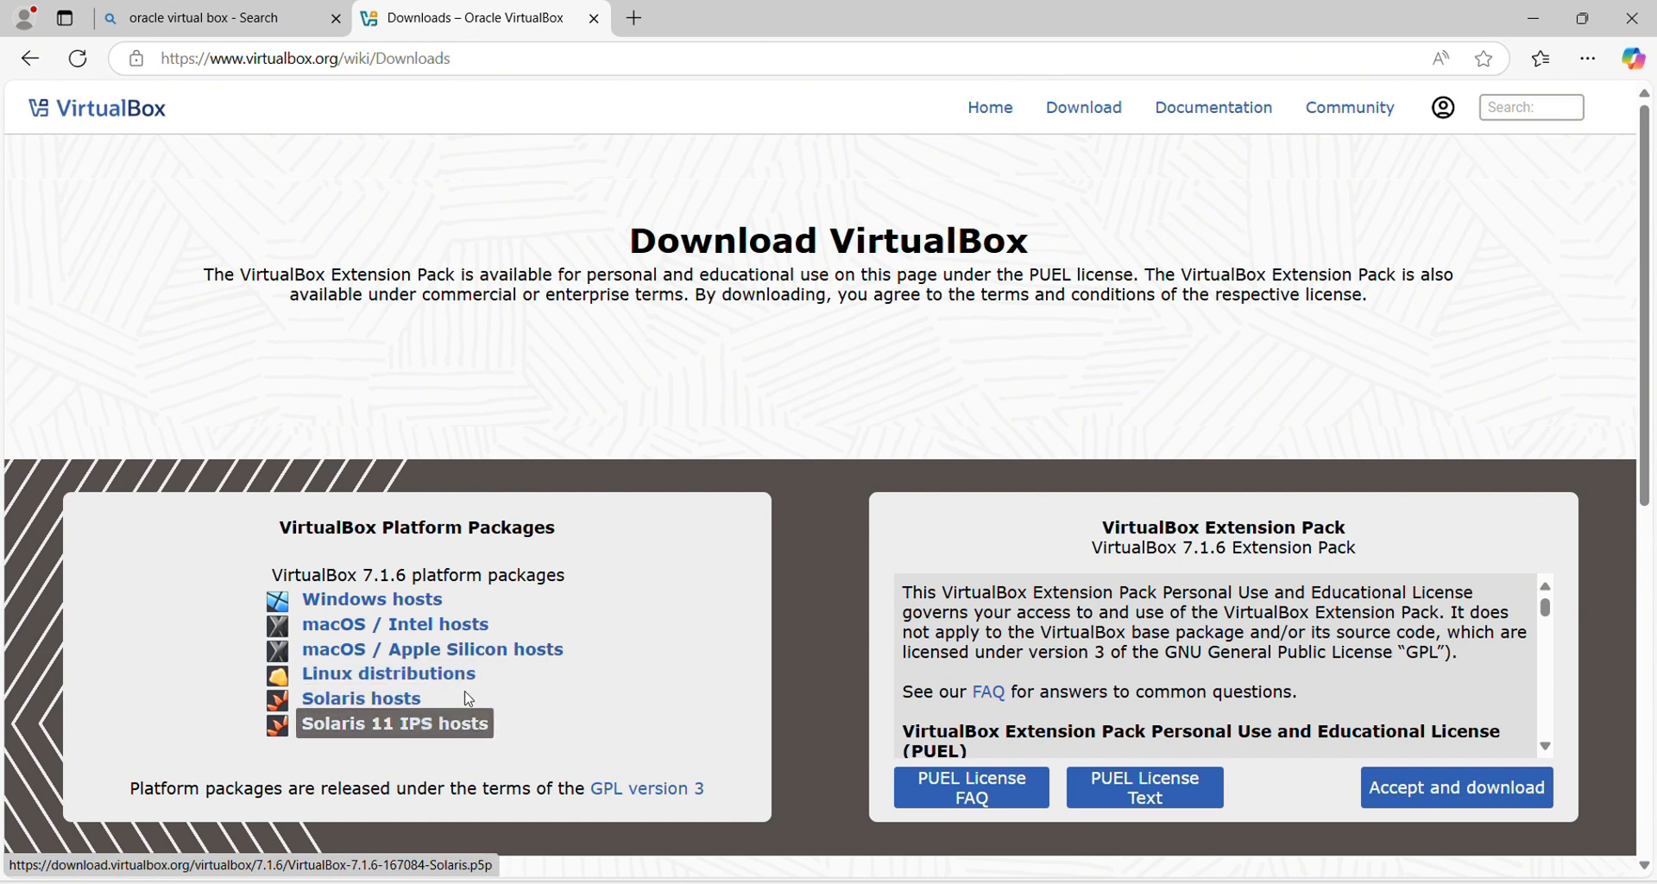
left_click(389, 606)
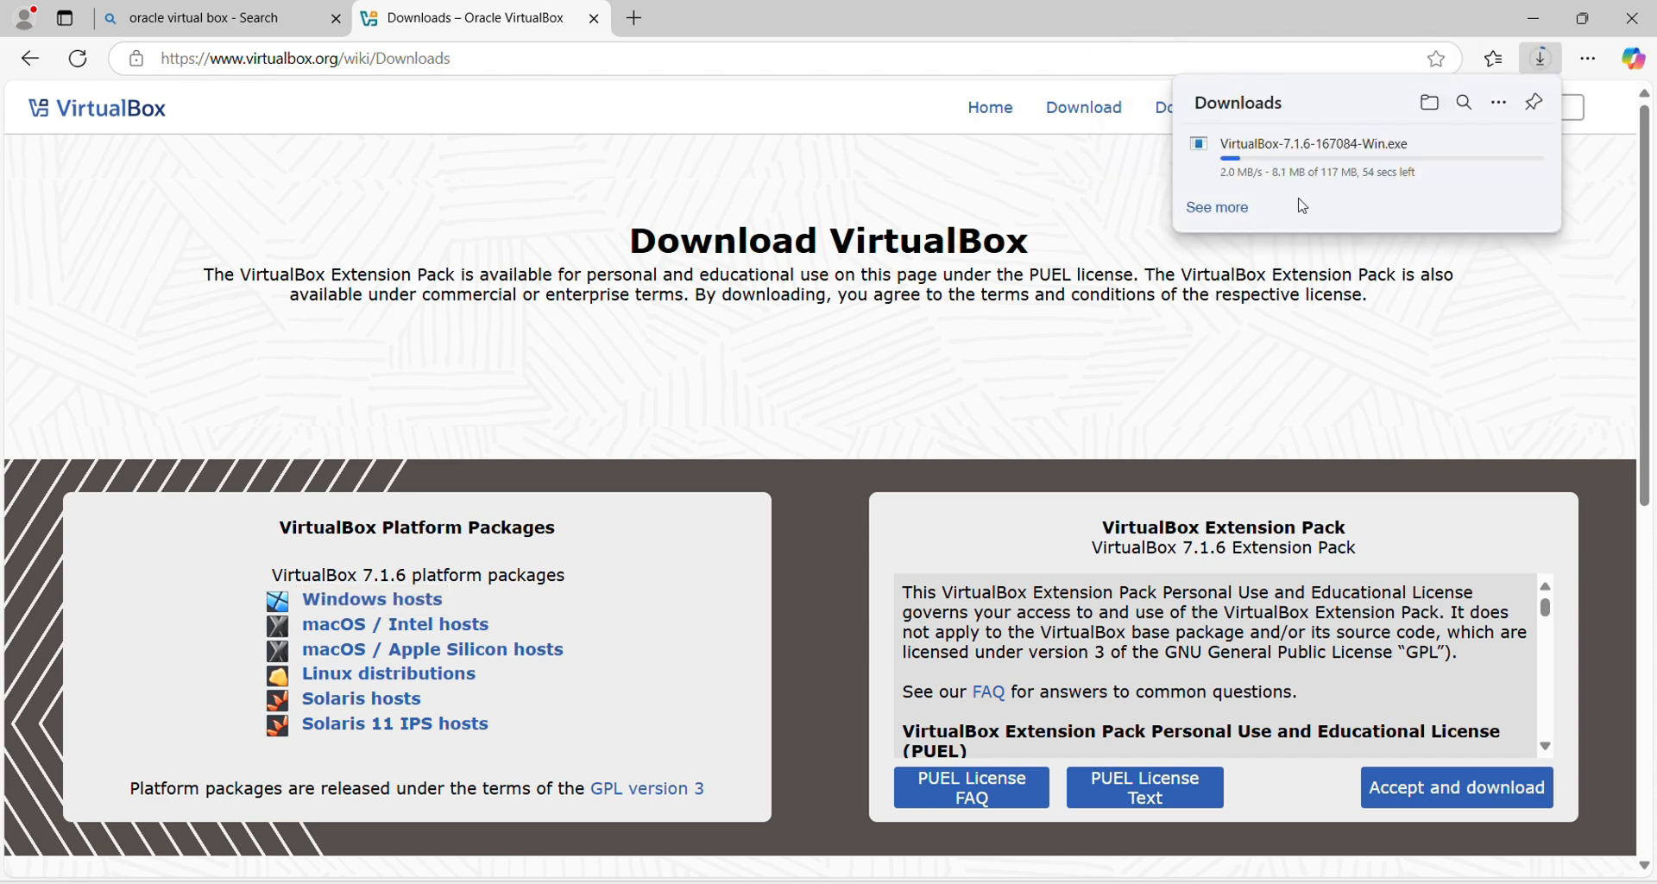
mouse_move(1313, 178)
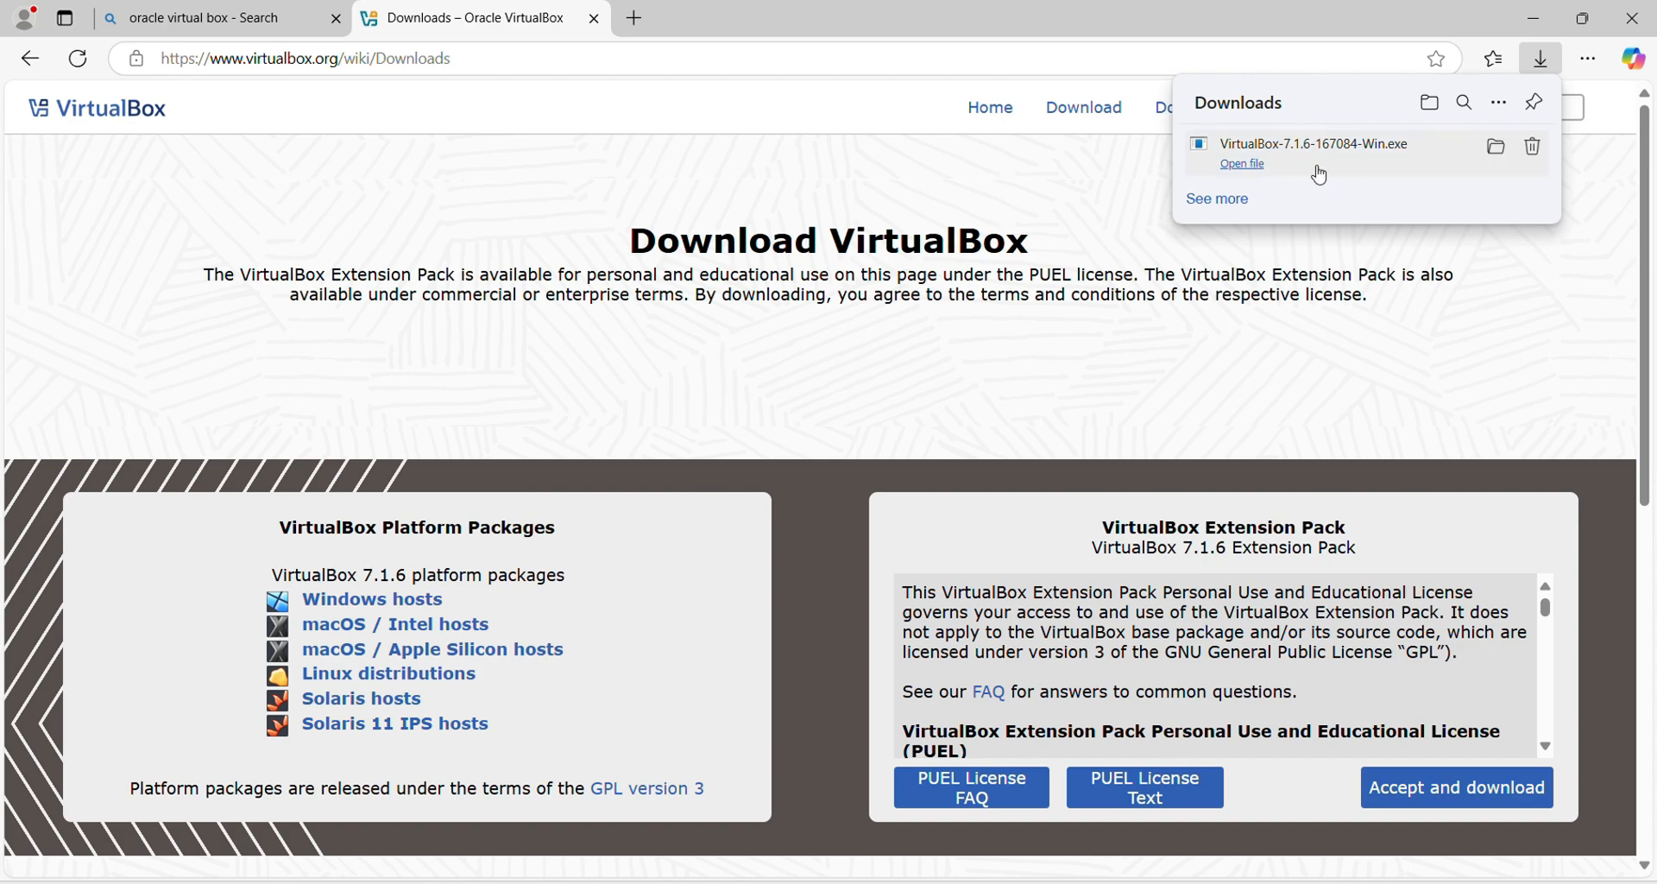
Step: Copy the downloaded VirtualBox installer from its folder onto the desktop
left_click(1500, 148)
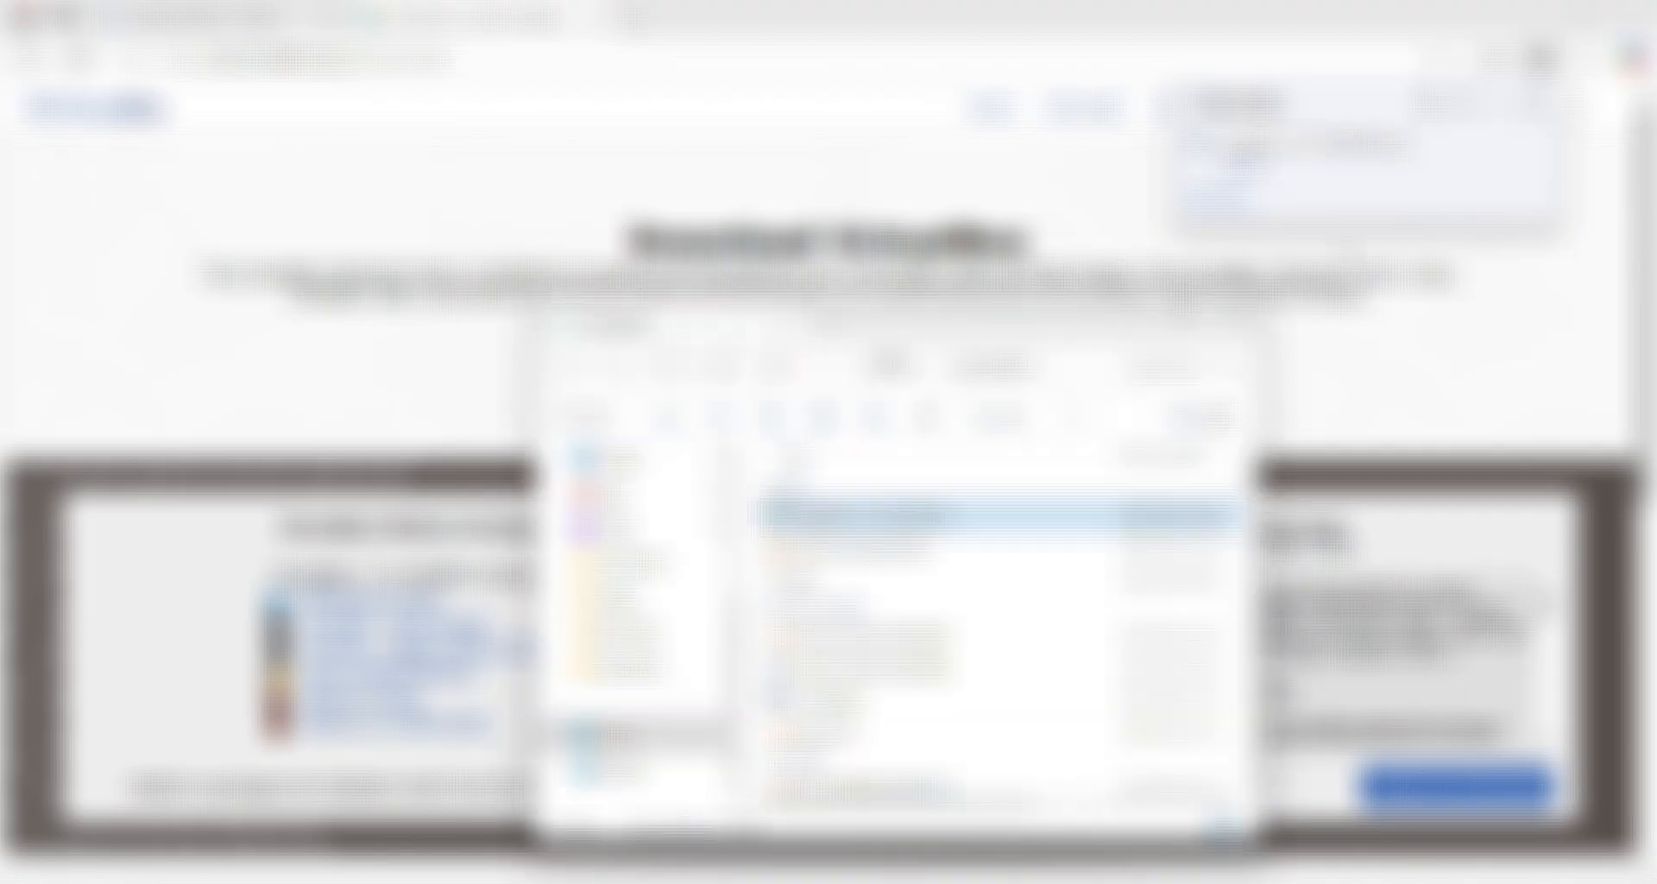
right_click(896, 516)
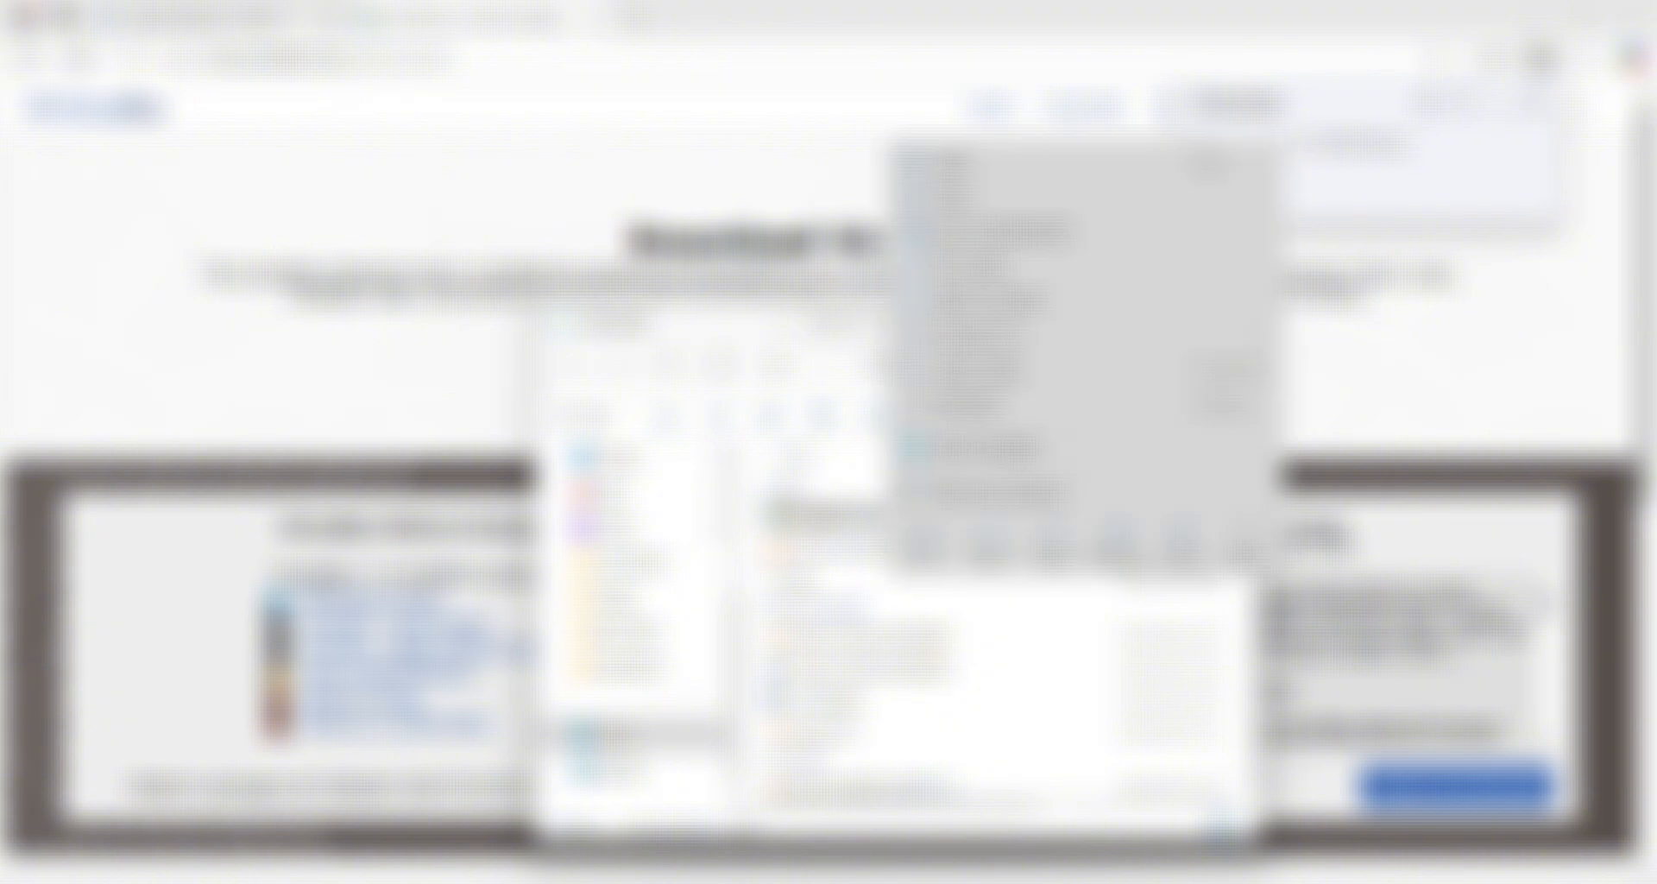
left_click(1006, 231)
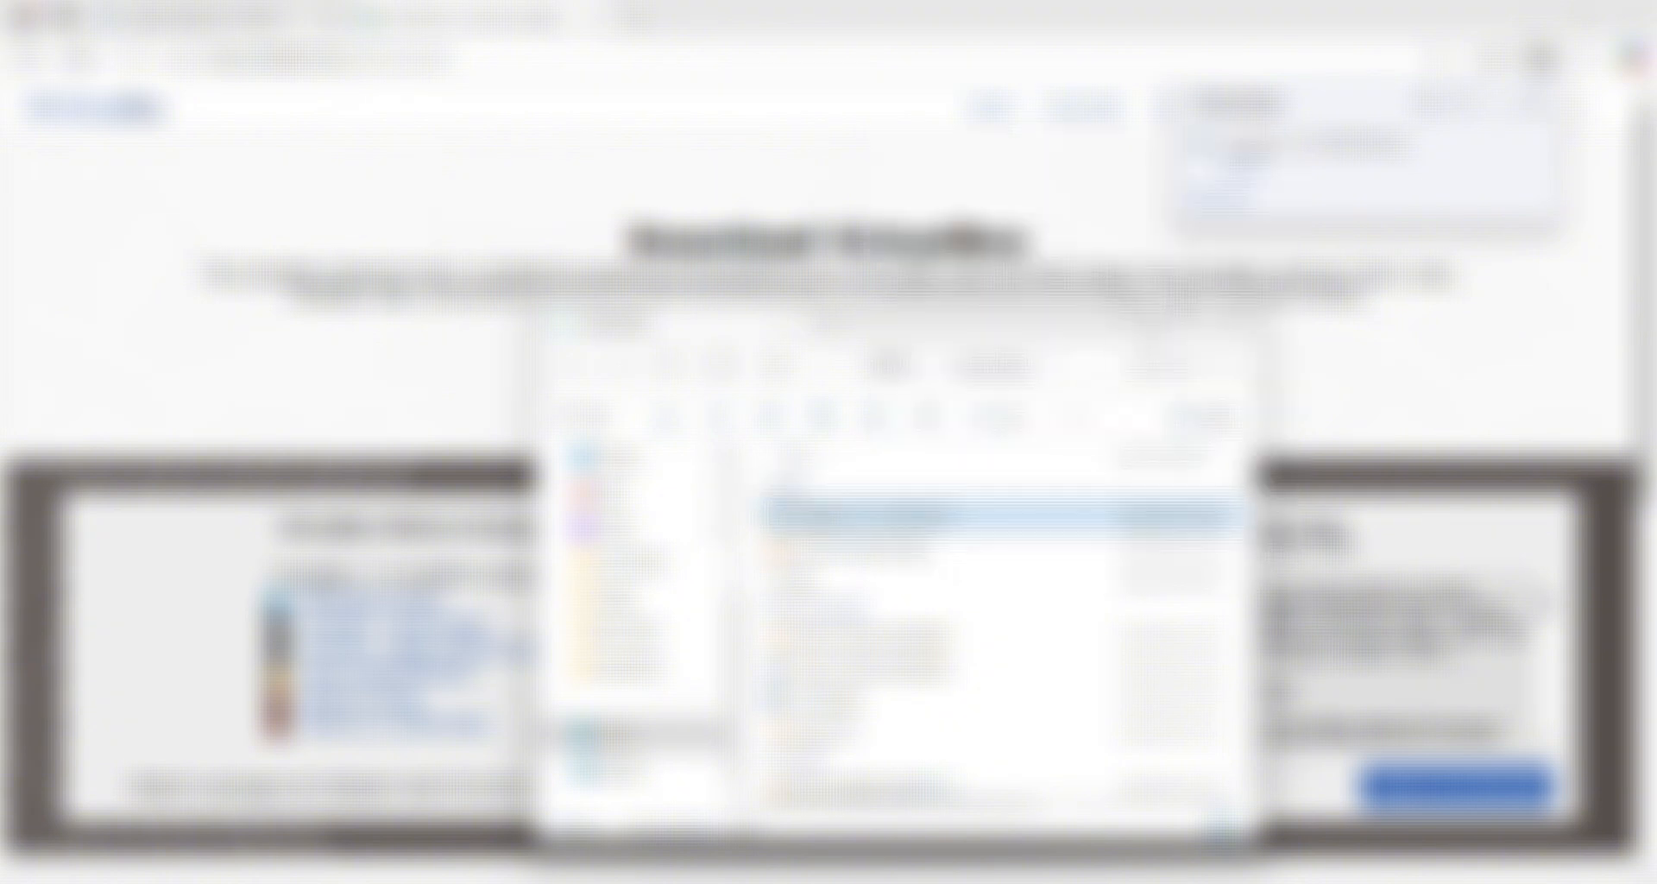
left_click(1141, 324)
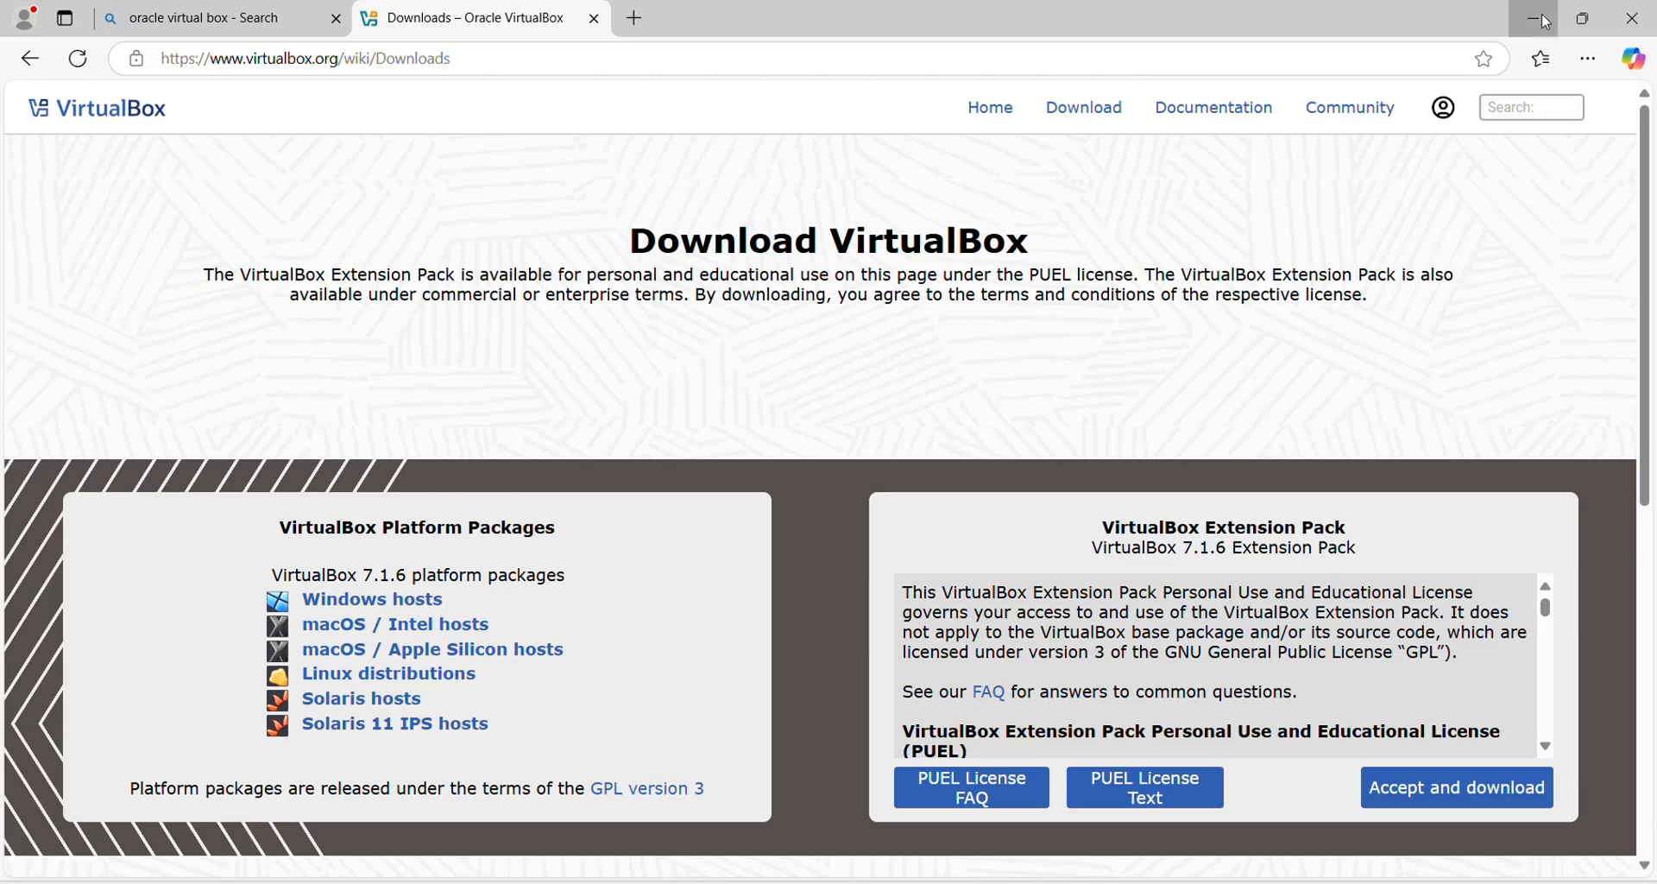
left_click(1536, 19)
right_click(180, 69)
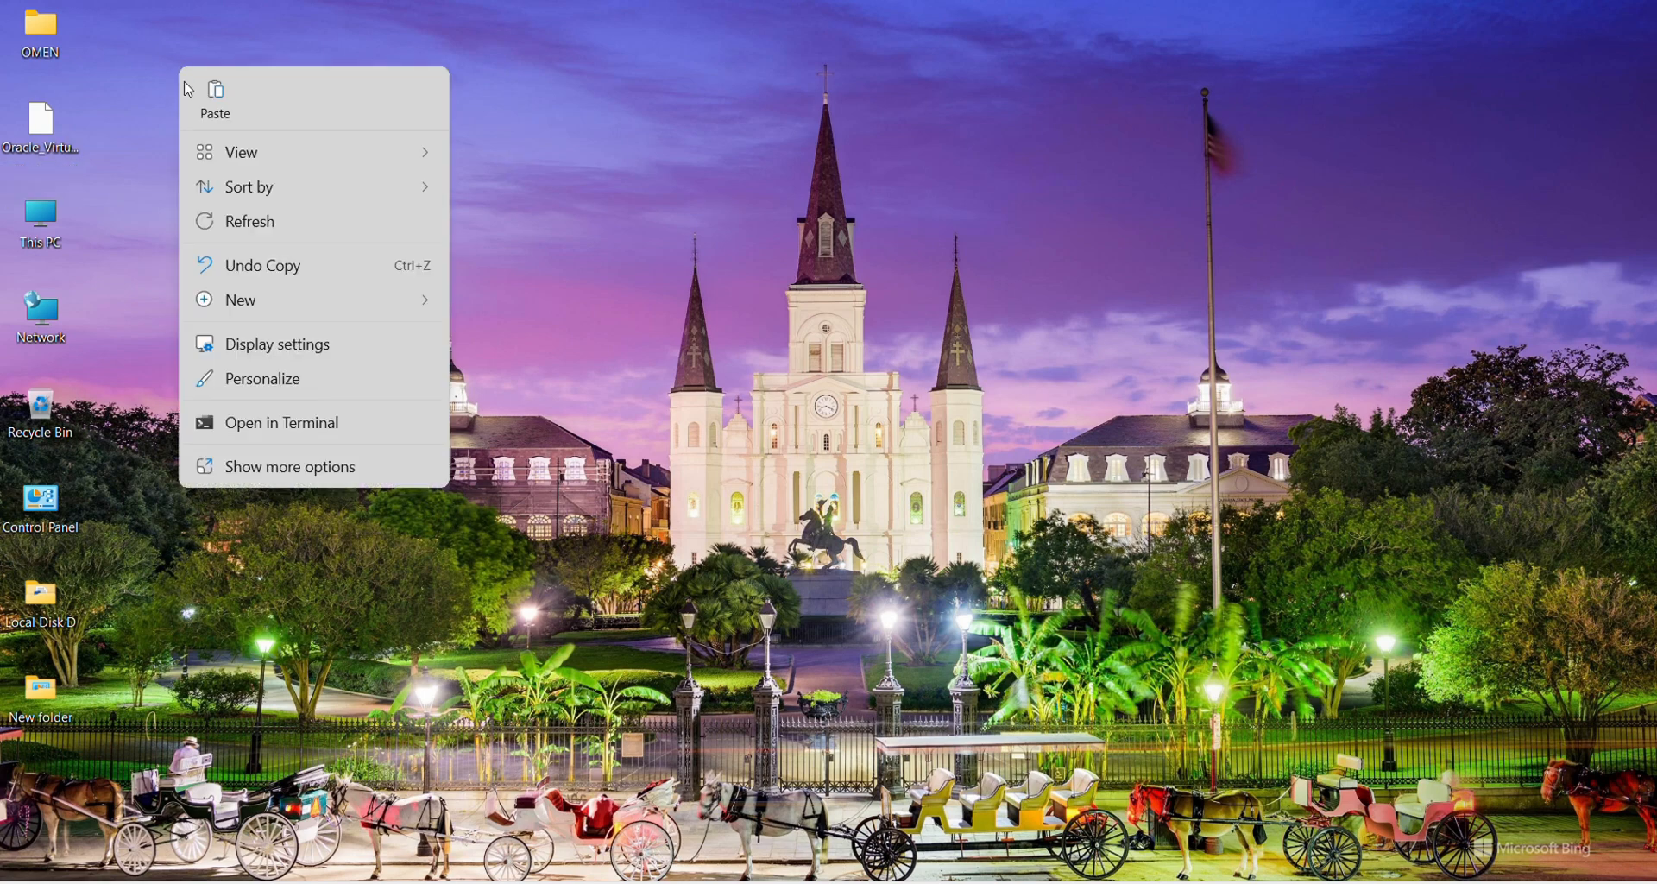
left_click(216, 108)
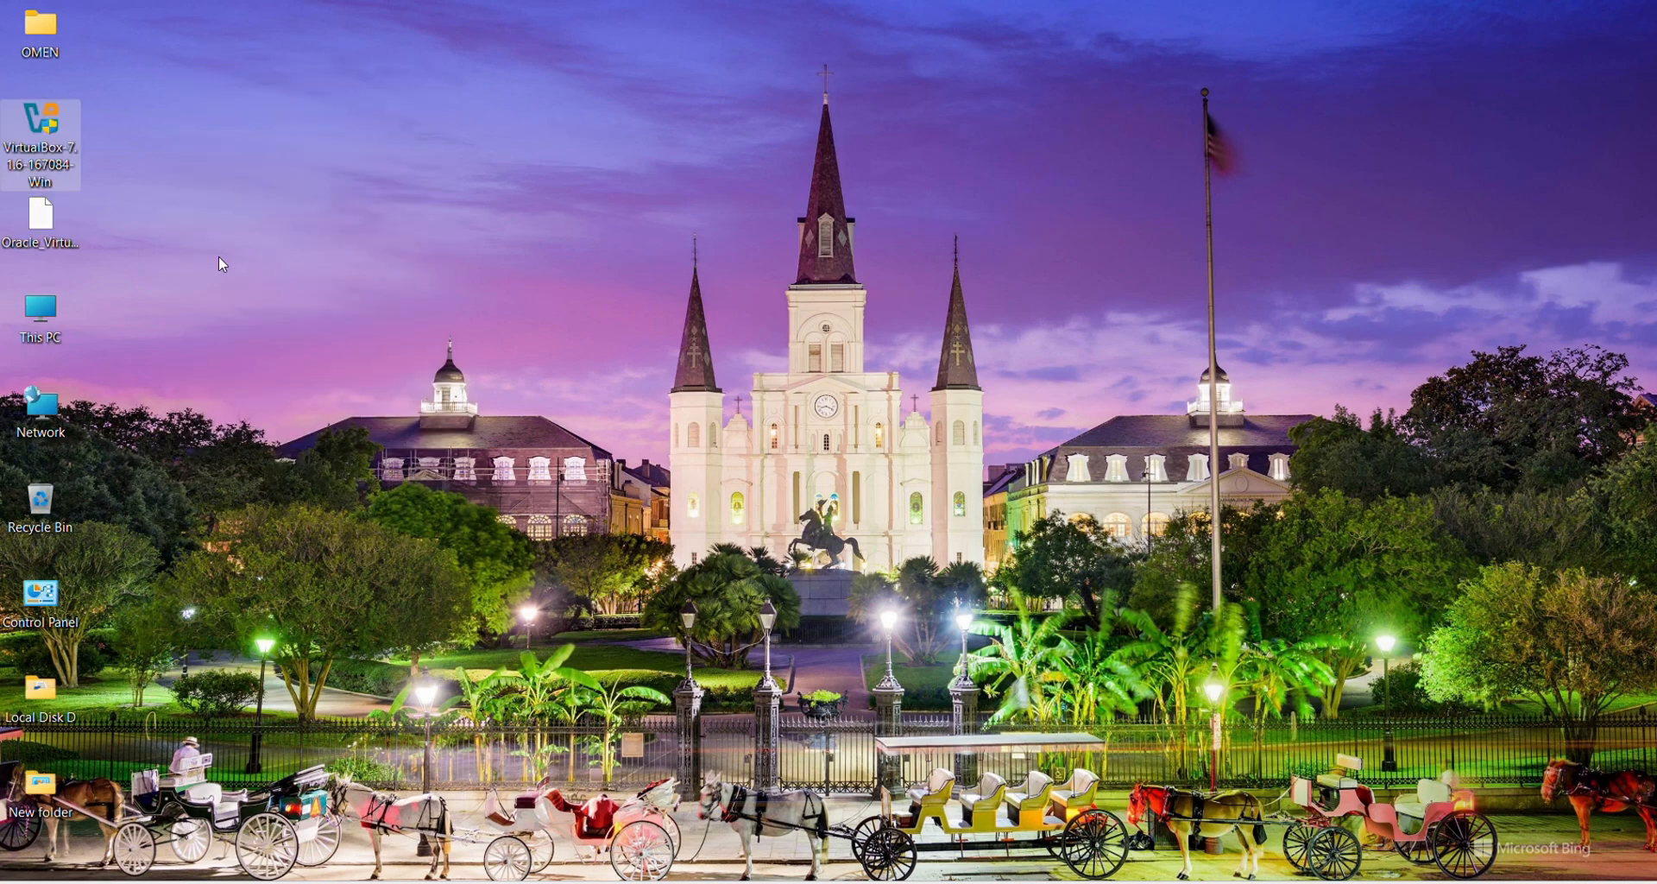
Step: Delete the extension-pack file and run the VirtualBox installer as administrator
left_click(38, 229)
key("Delete")
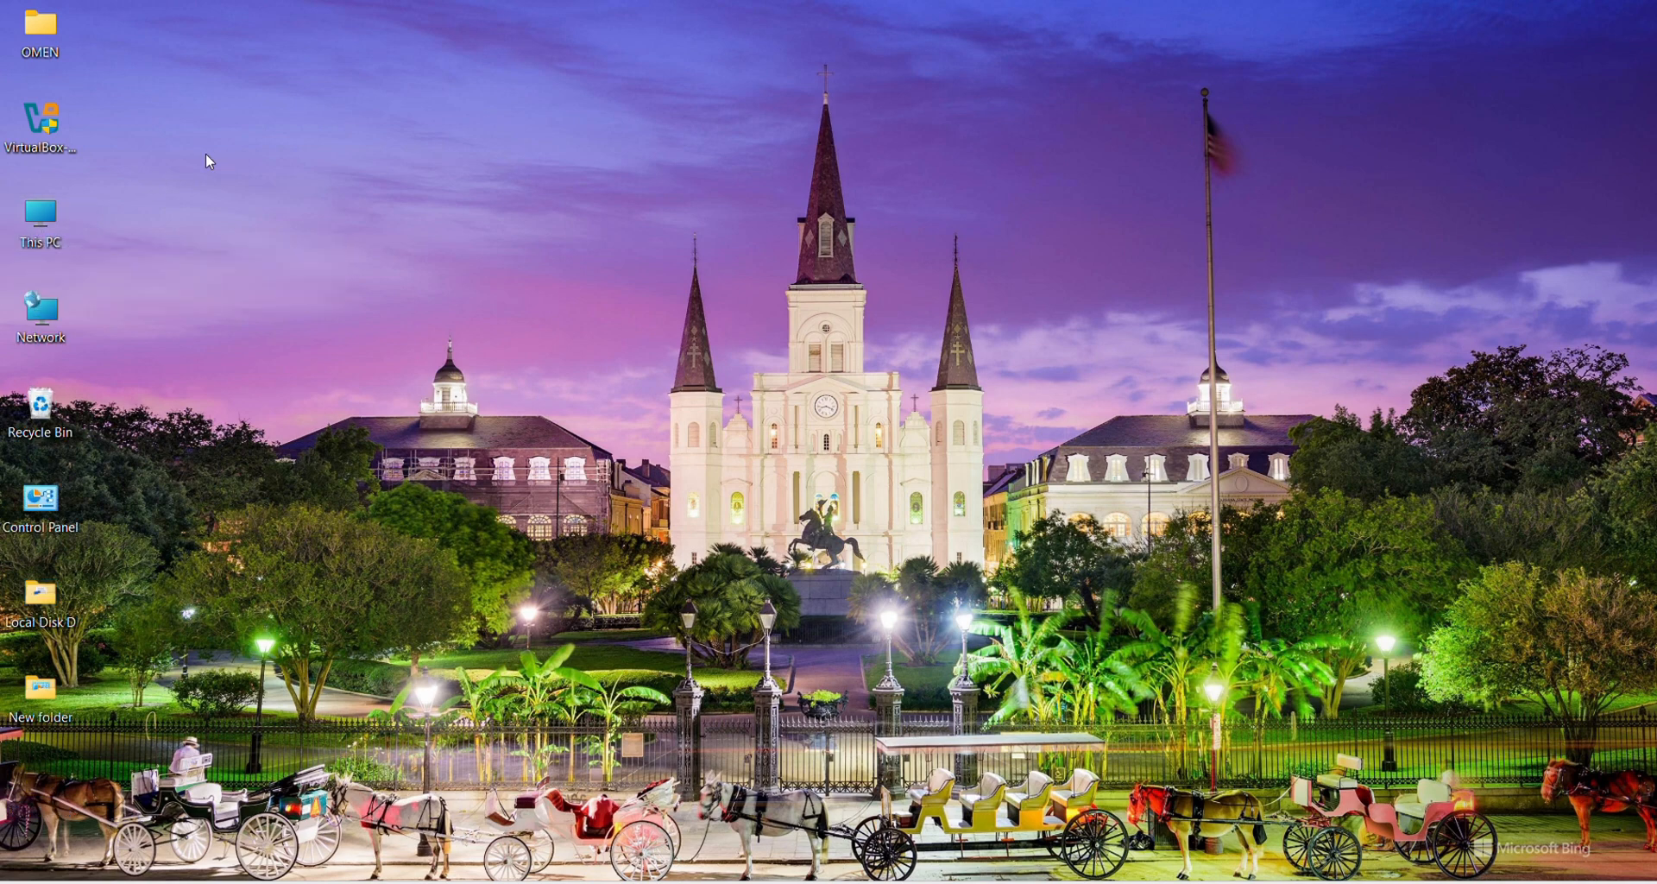
left_click(57, 130)
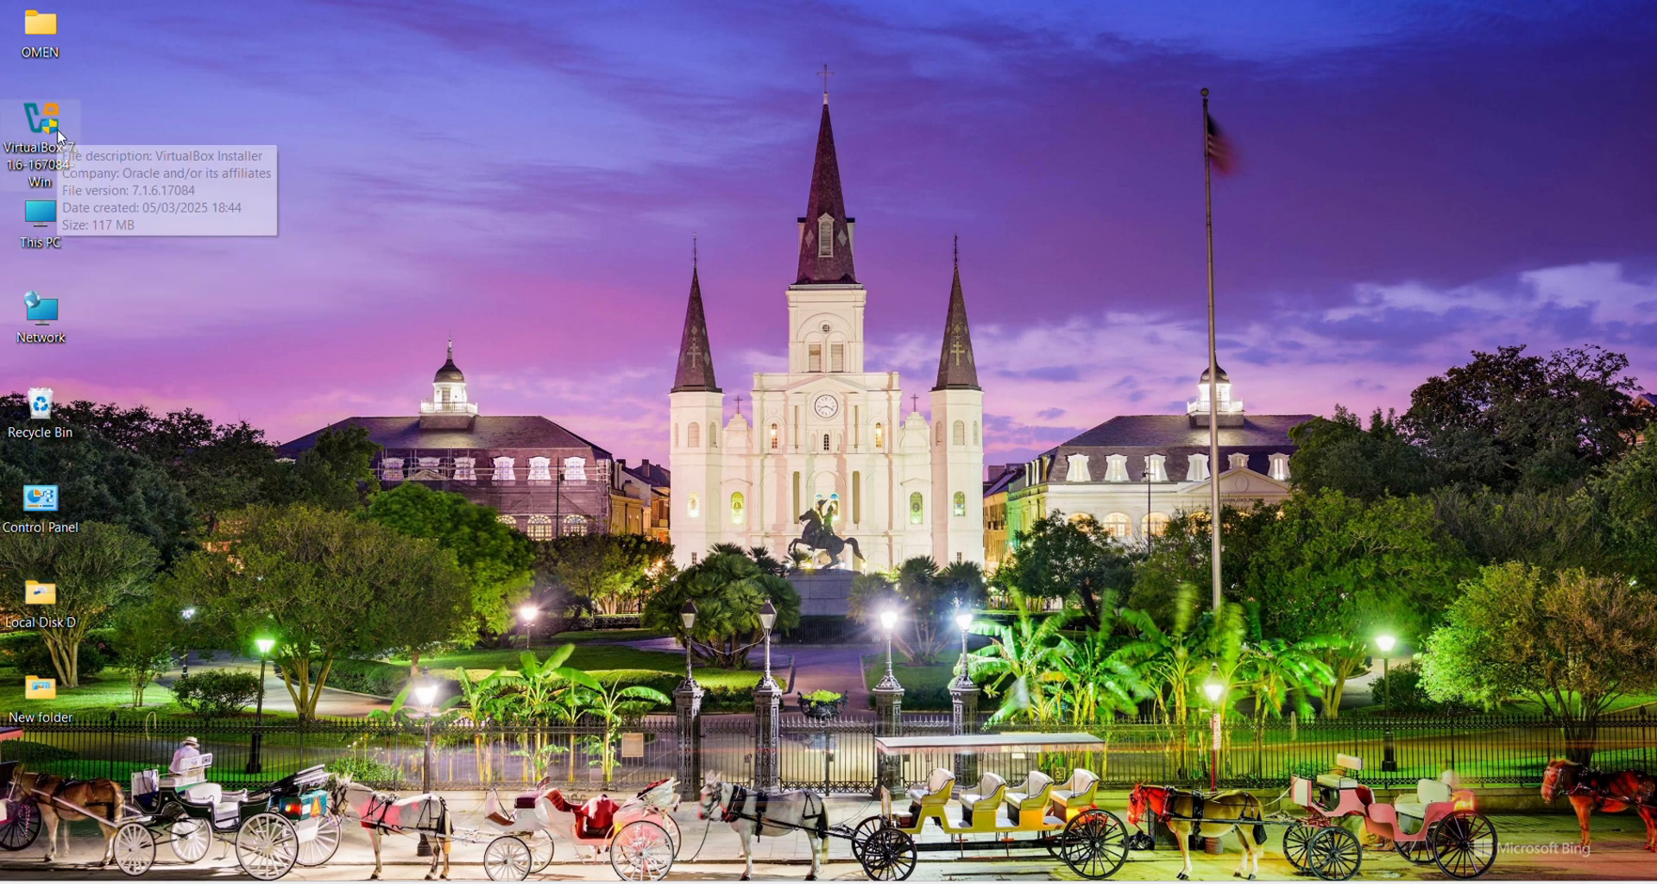
right_click(57, 129)
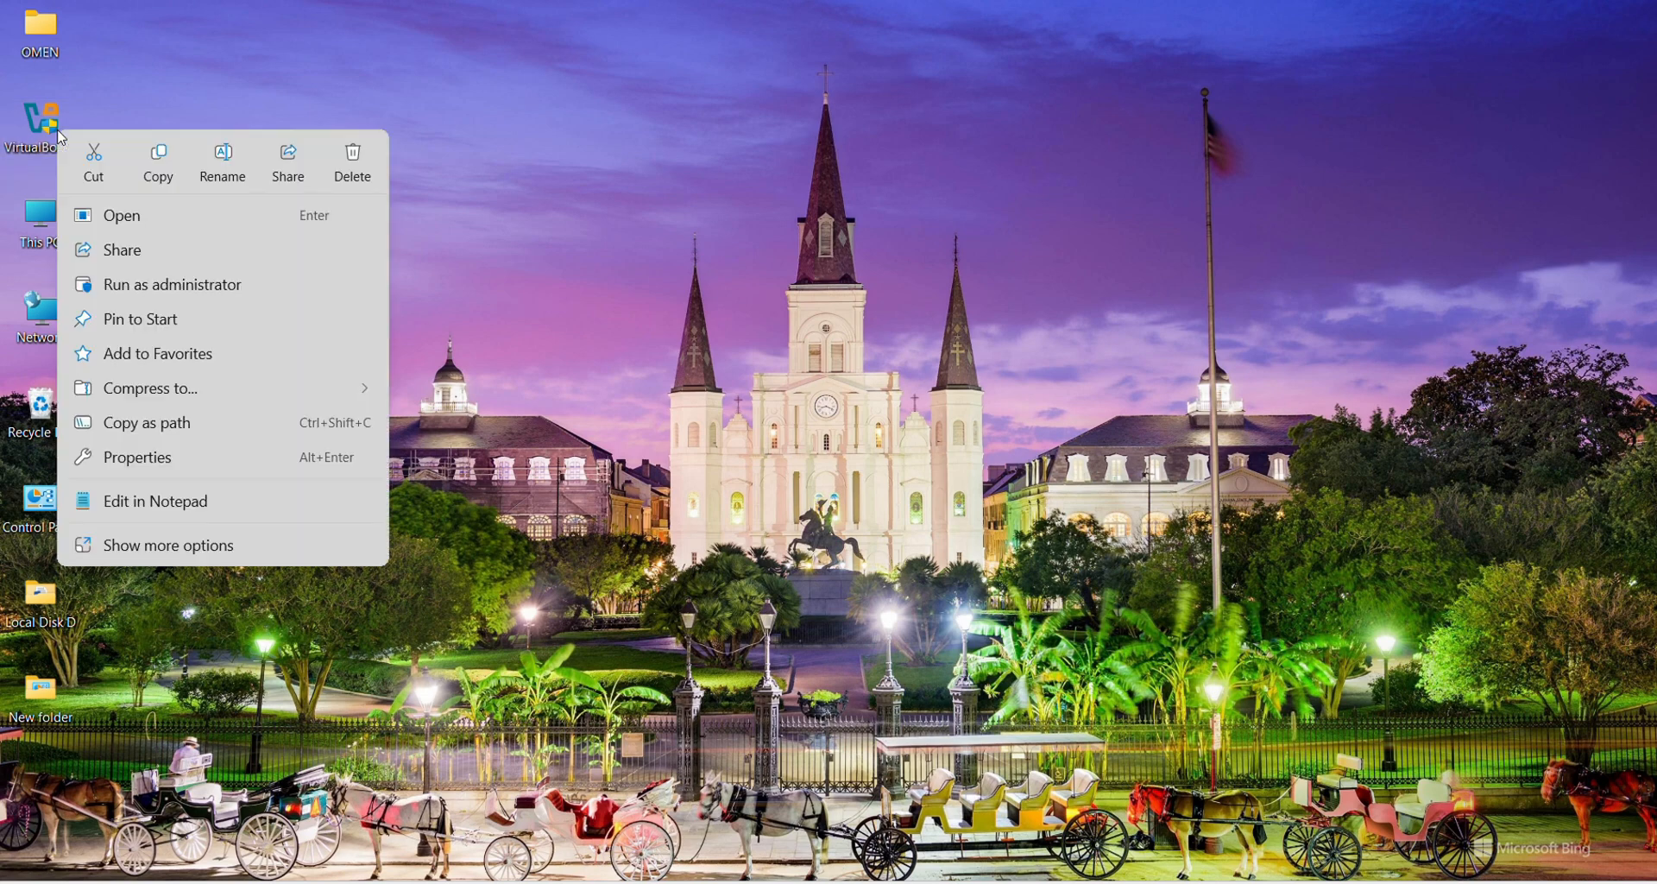
left_click(194, 287)
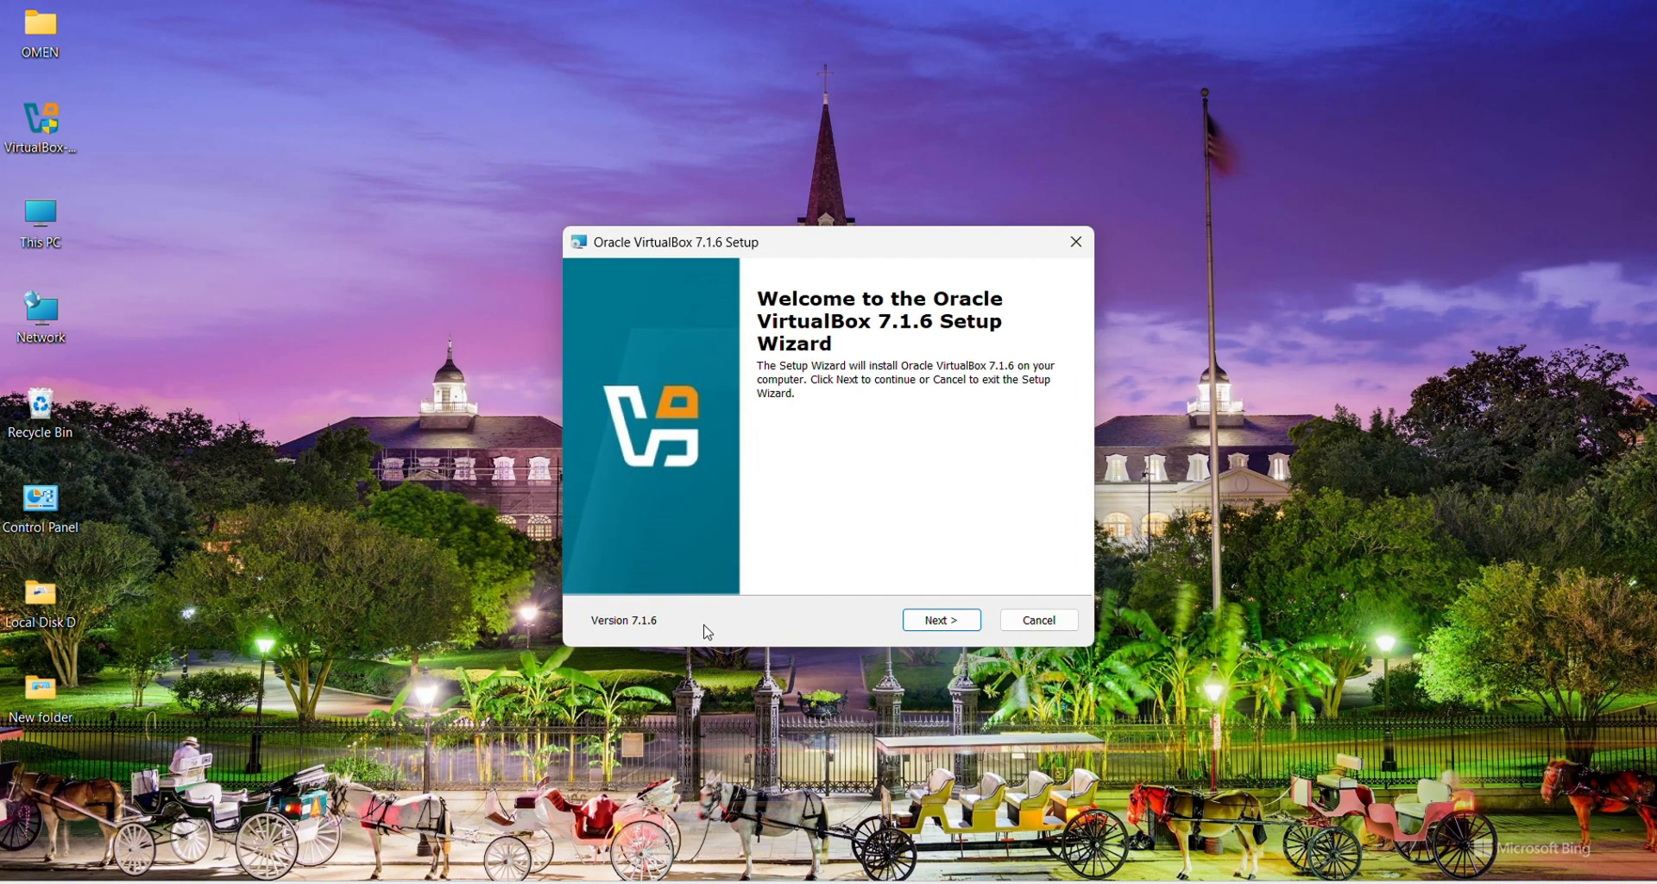
Step: Accept the VirtualBox license, keep default features, and confirm the network interfaces reset
left_click(949, 622)
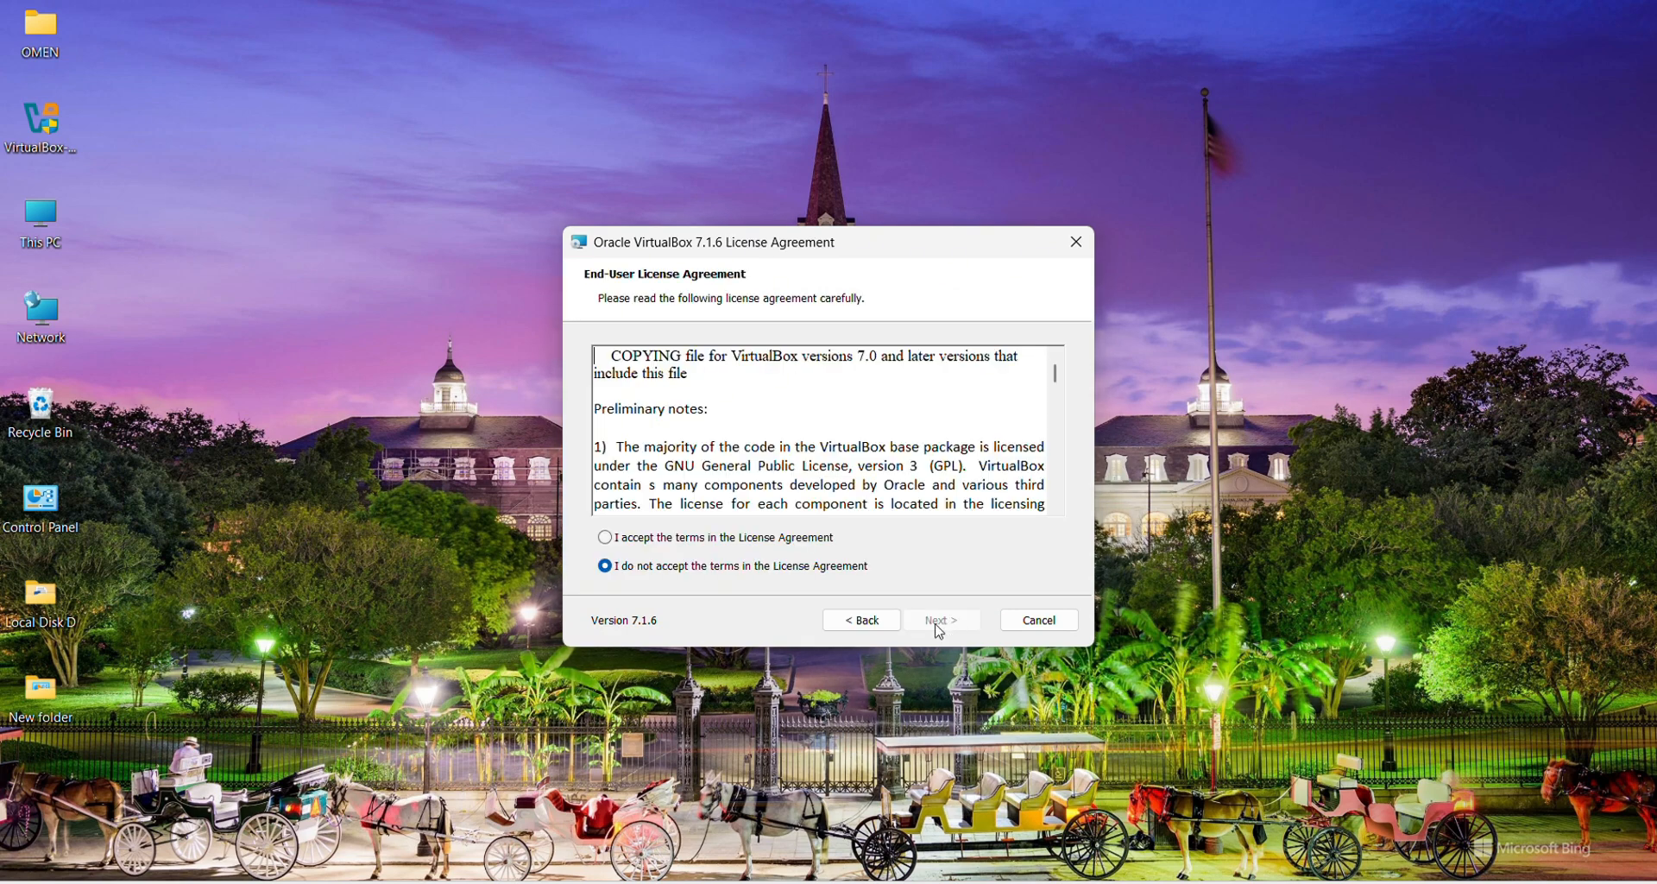
left_click(605, 541)
left_click(949, 625)
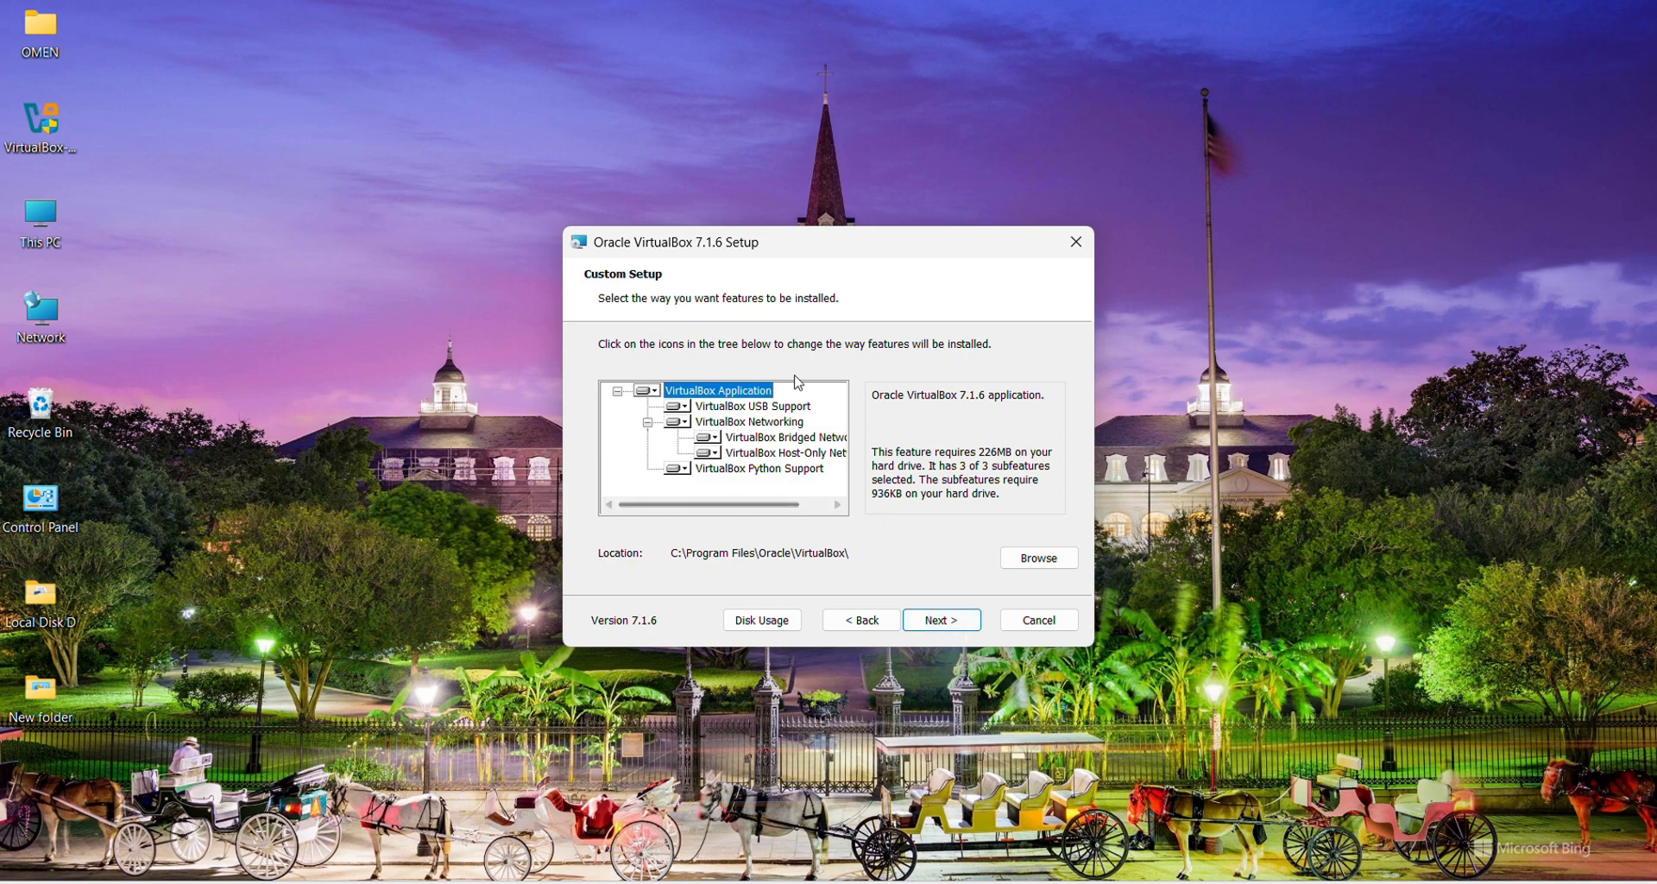
left_click(945, 621)
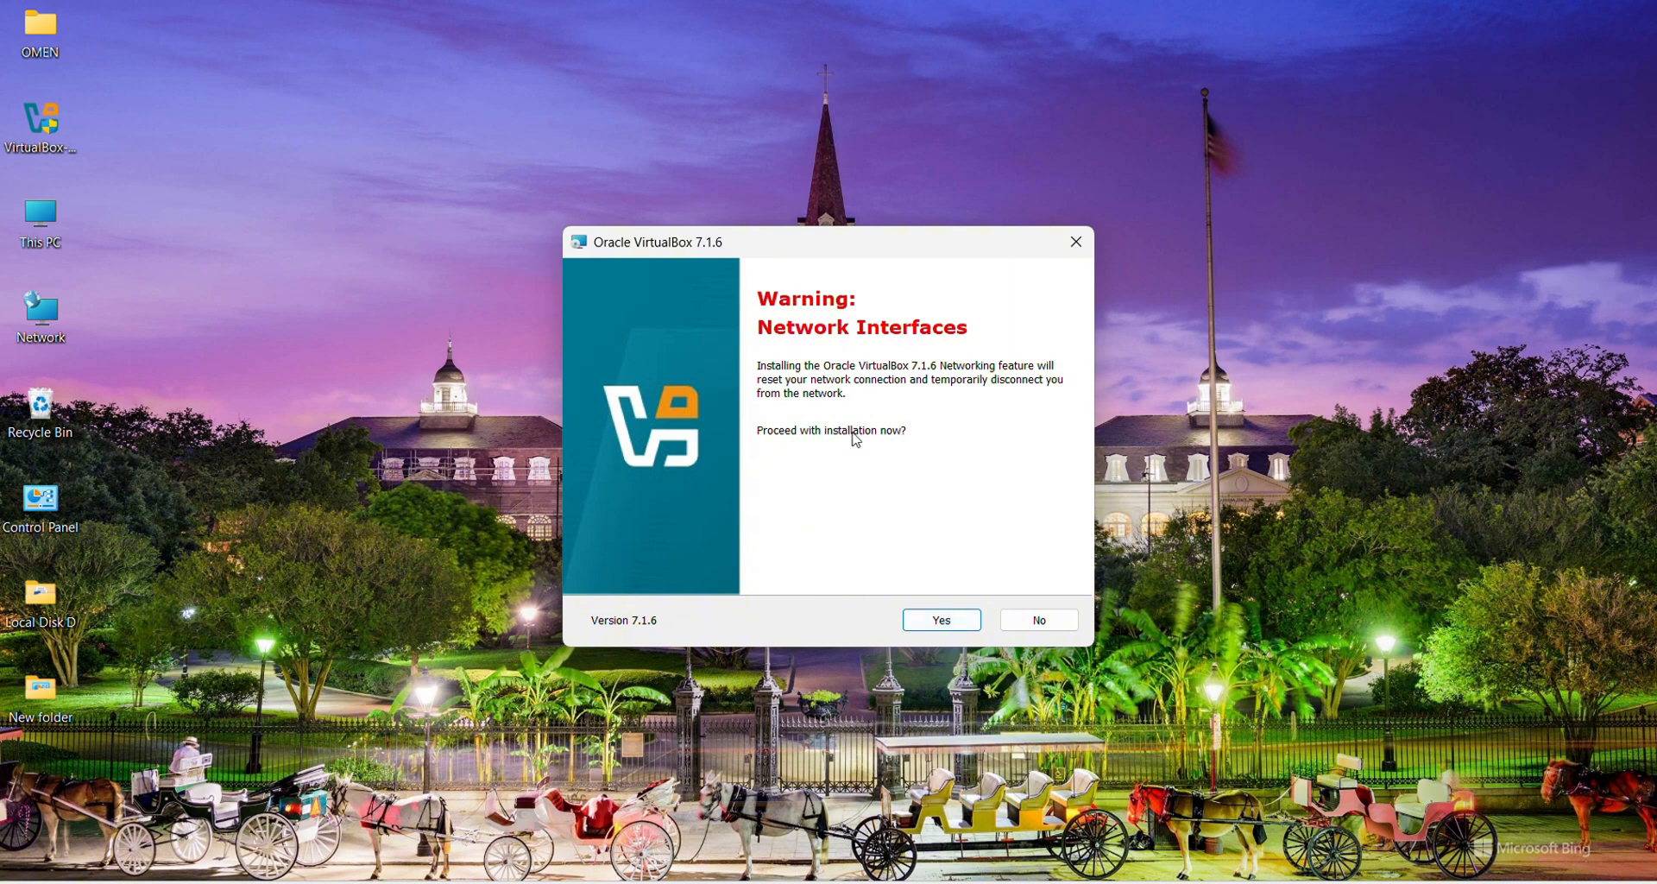
left_click(953, 621)
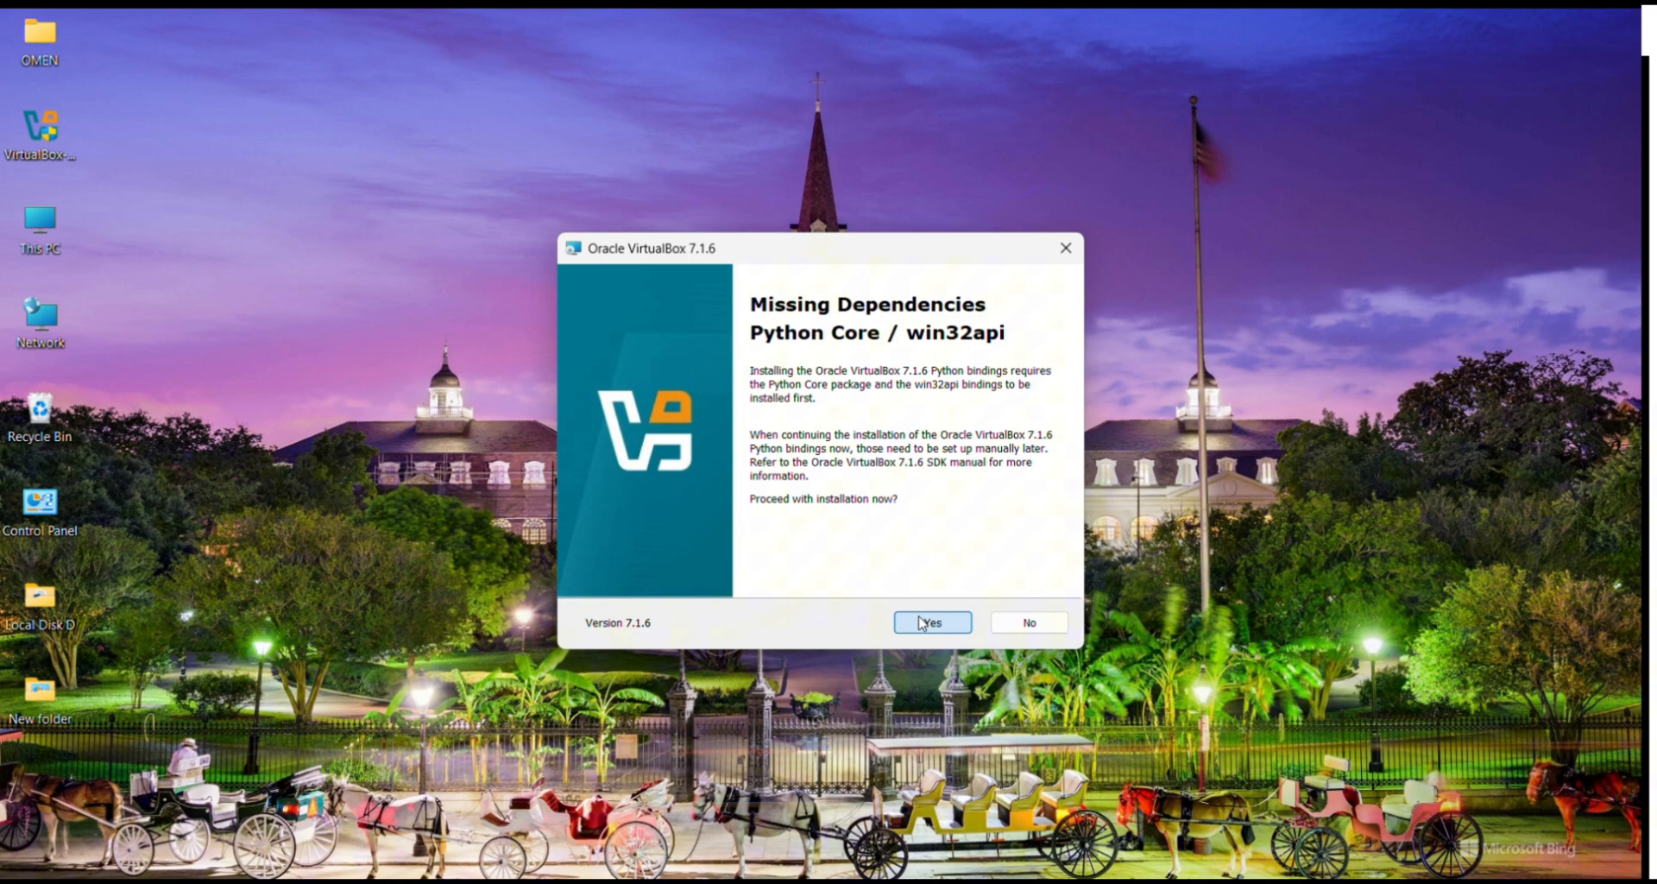
Step: Proceed without the Python dependencies, keep all shortcut options, and install VirtualBox 7.1.6
left_click(922, 623)
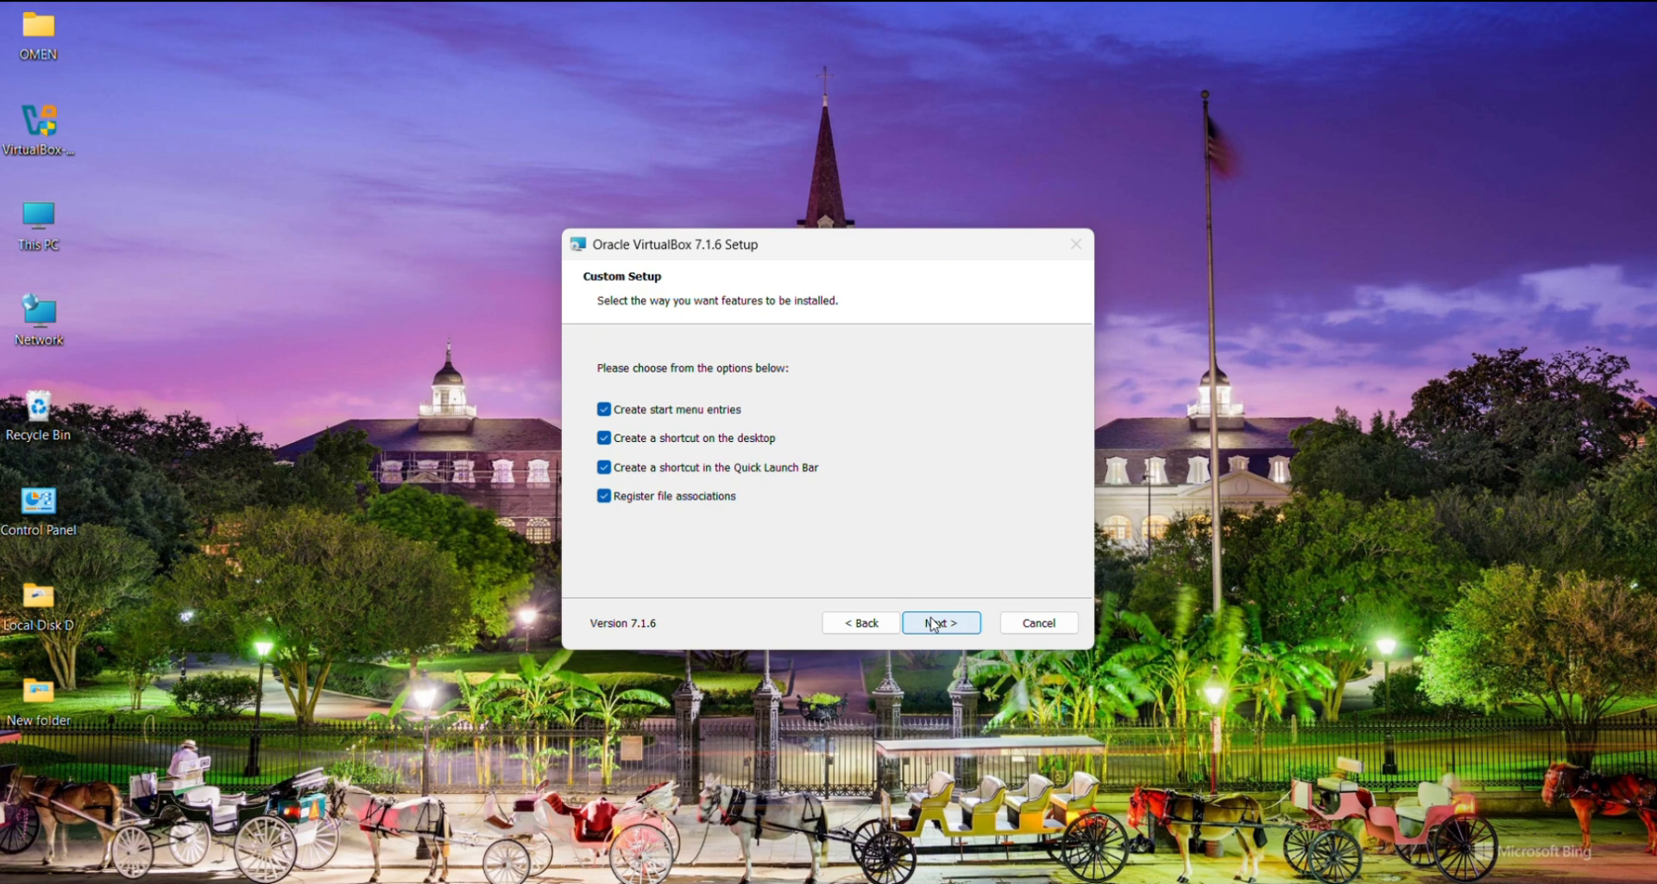
left_click(934, 624)
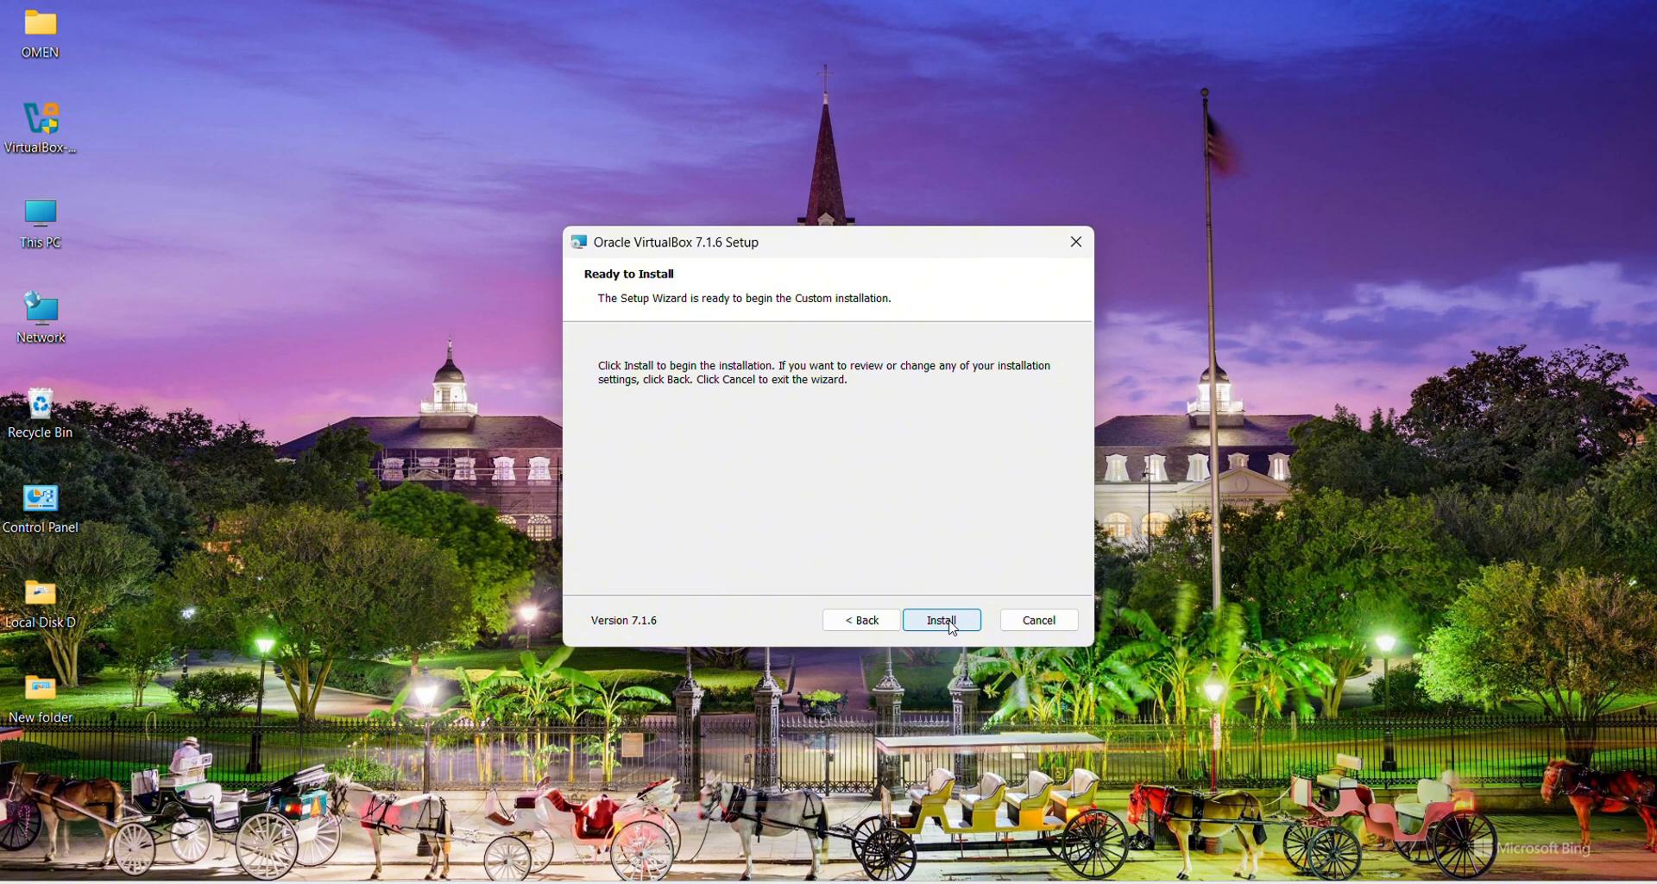
left_click(944, 621)
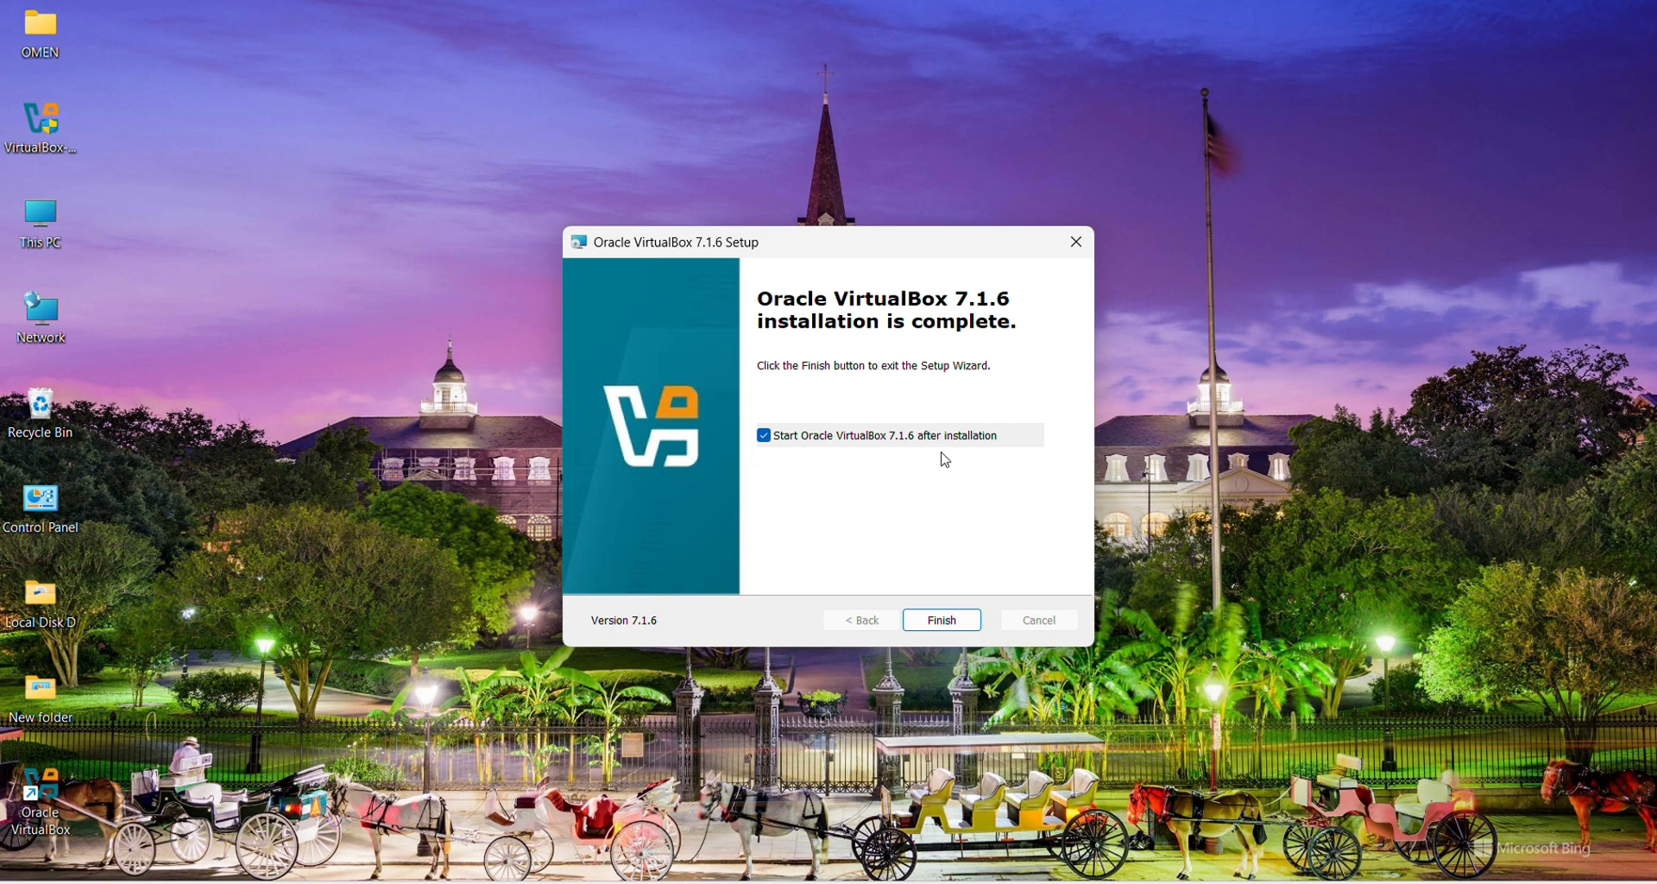
Step: Finish setup to launch VirtualBox Manager, then bring Edge back to the front
left_click(942, 621)
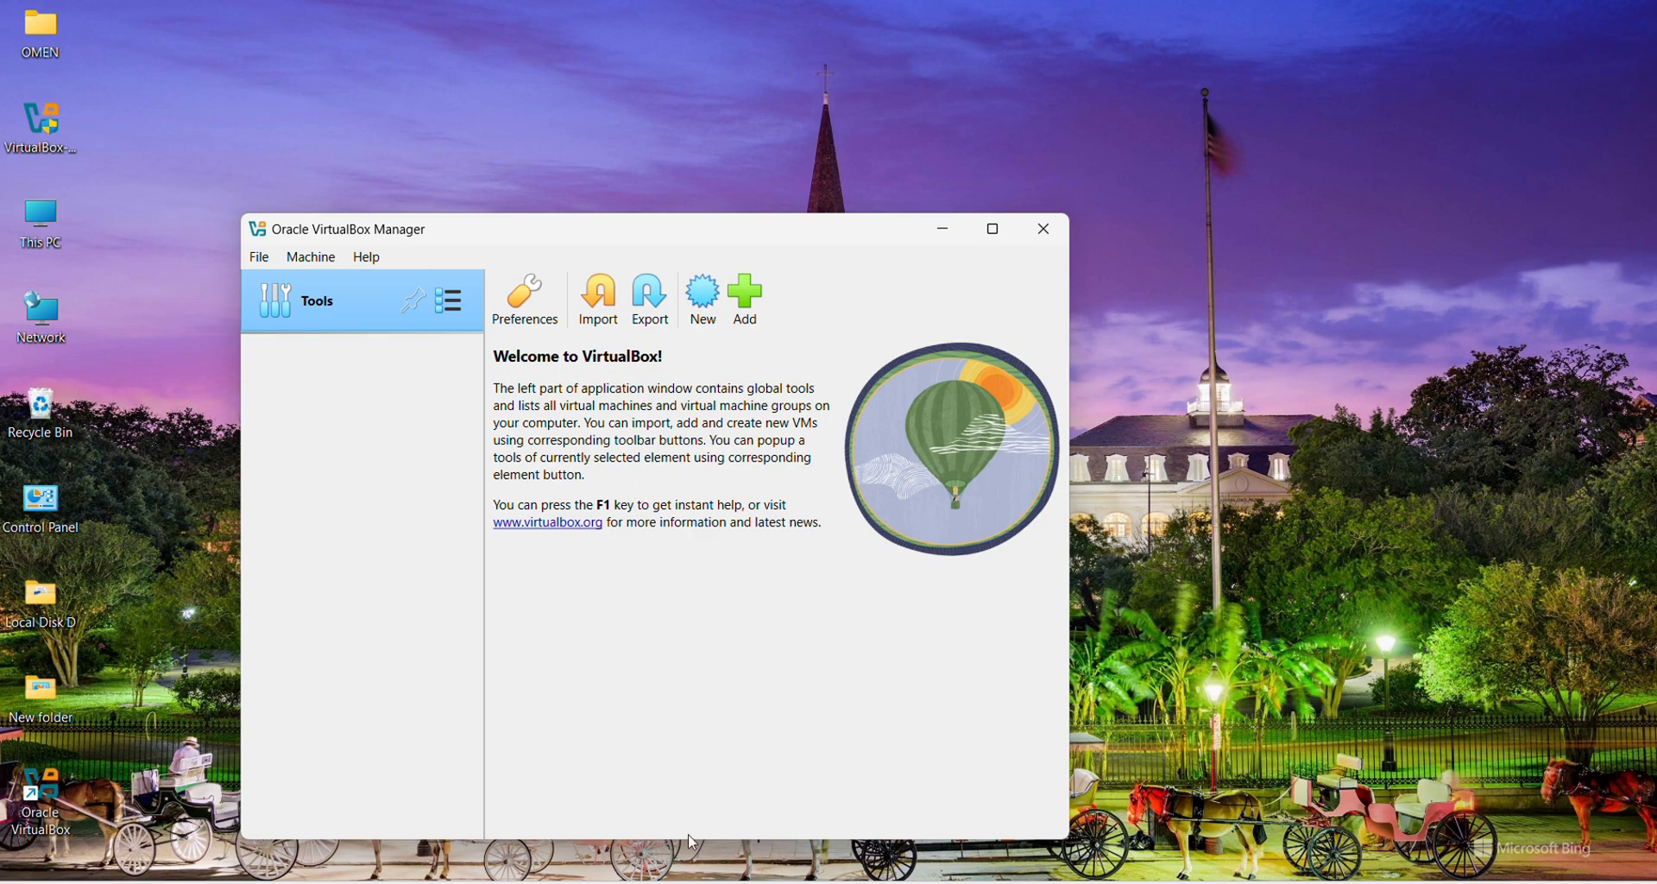
left_click(701, 883)
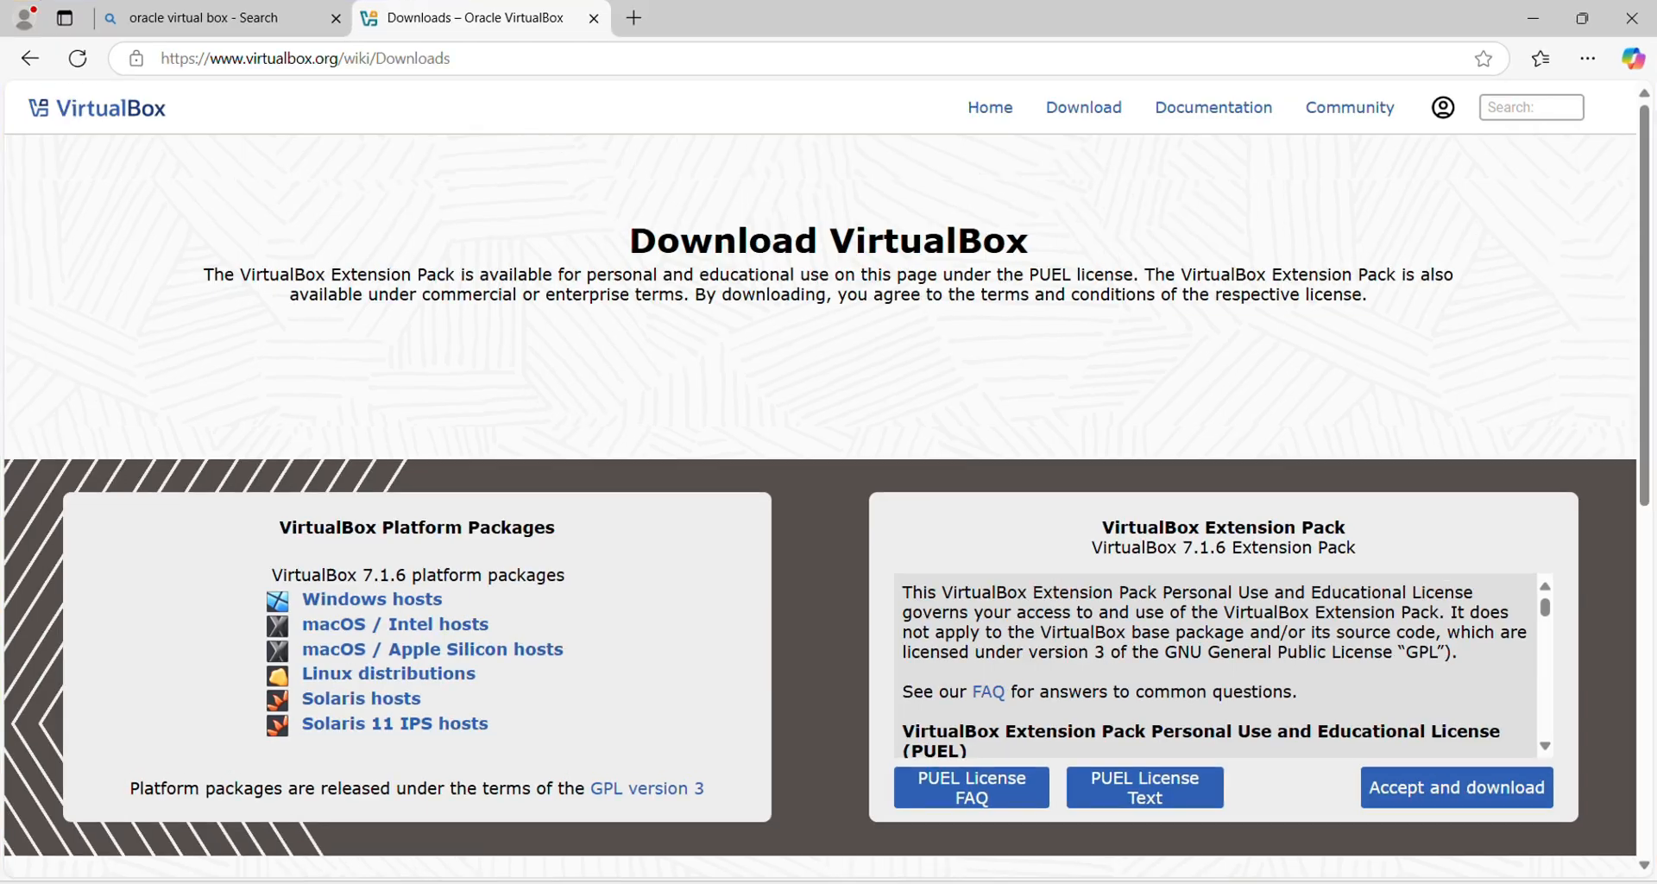
Step: Search 'ubuntu download' in a new tab and open the ubuntu.com/download page
left_click(634, 17)
type("bu")
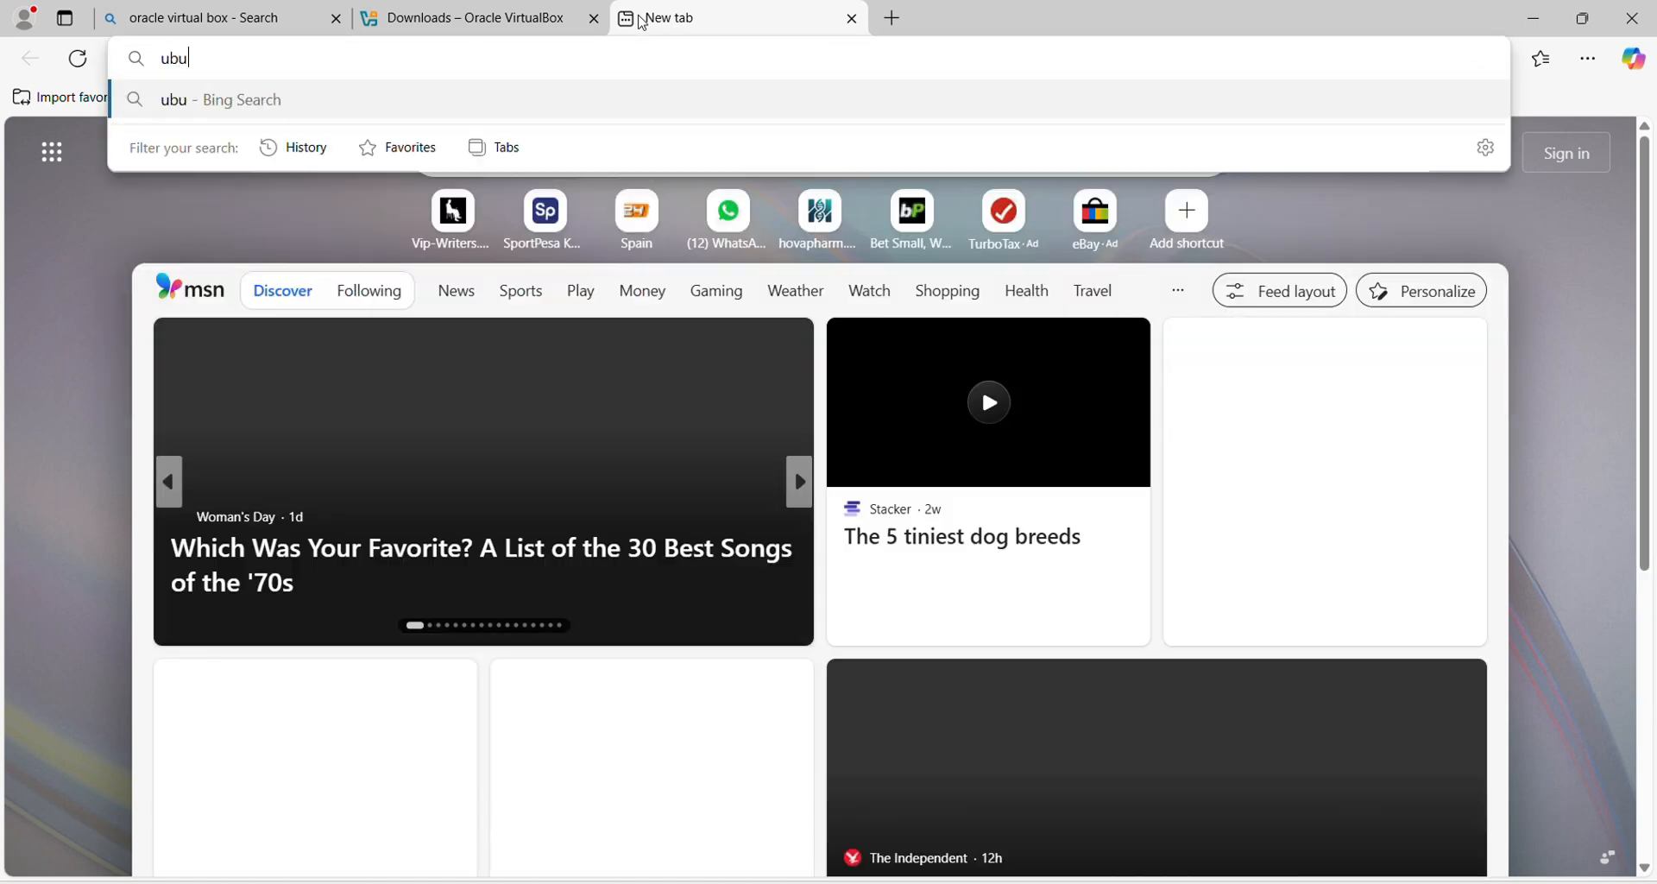
type("ntu dow")
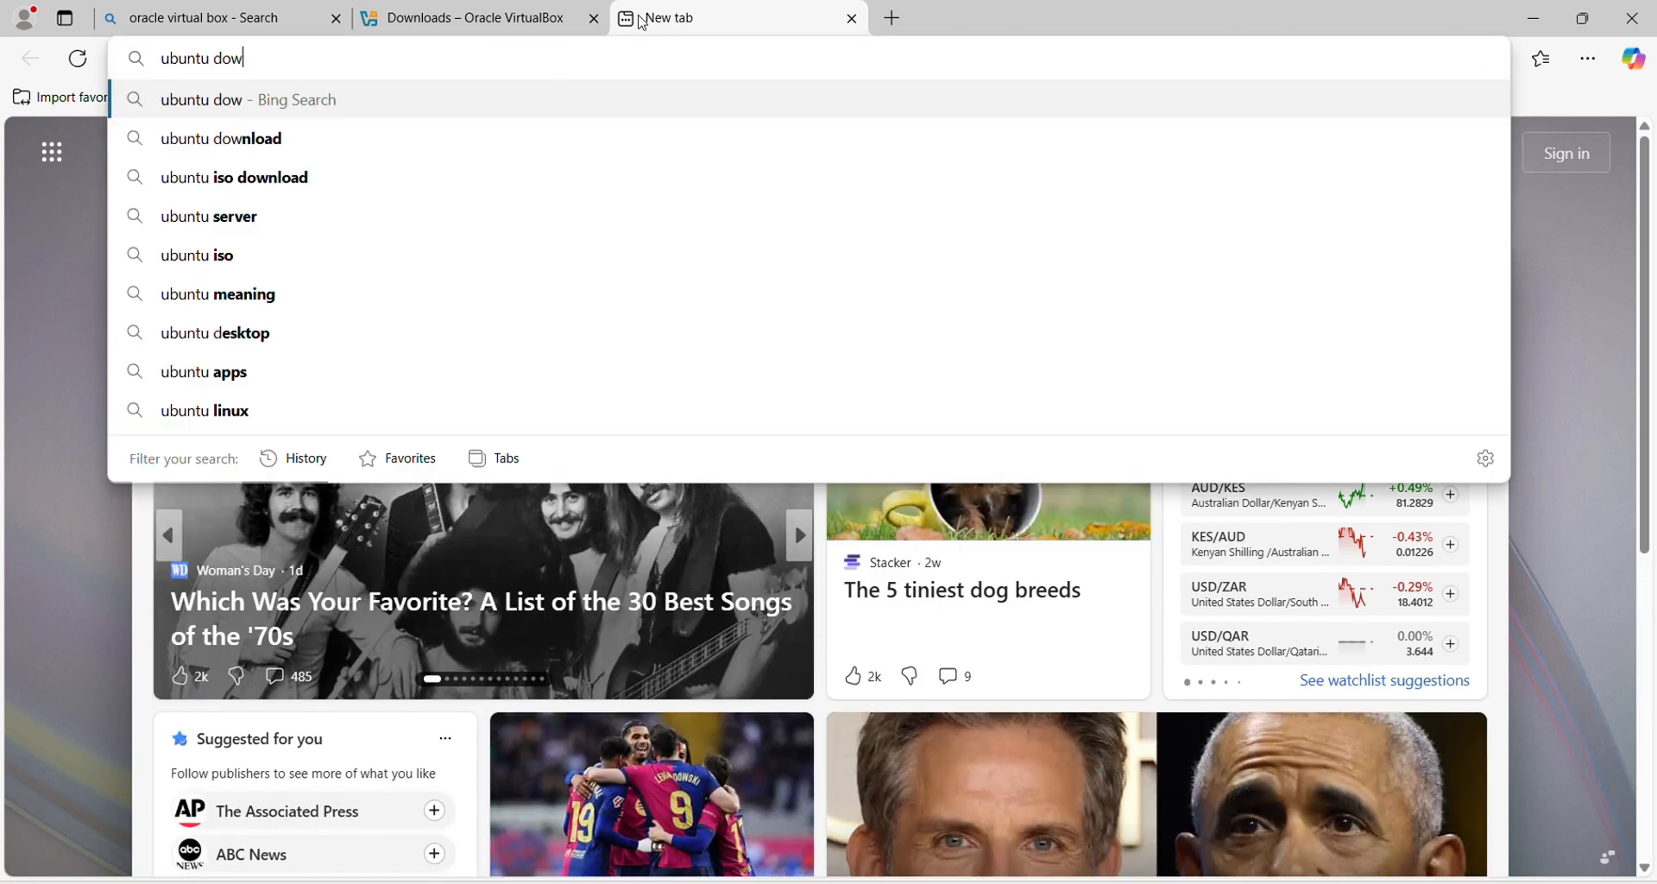
key("Down")
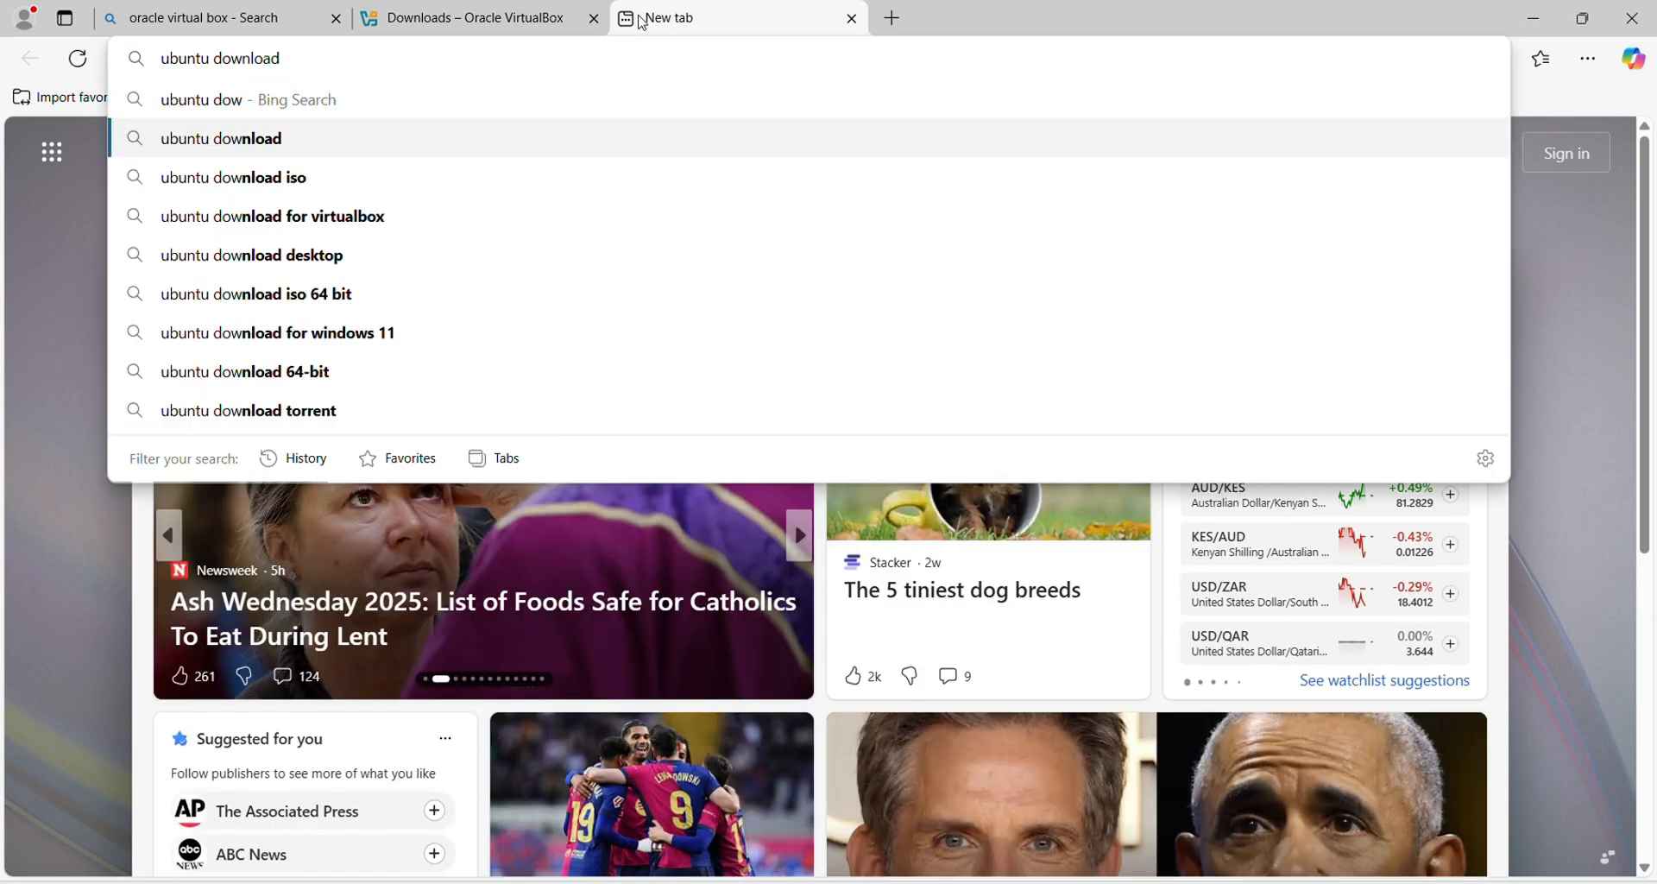
key("Return")
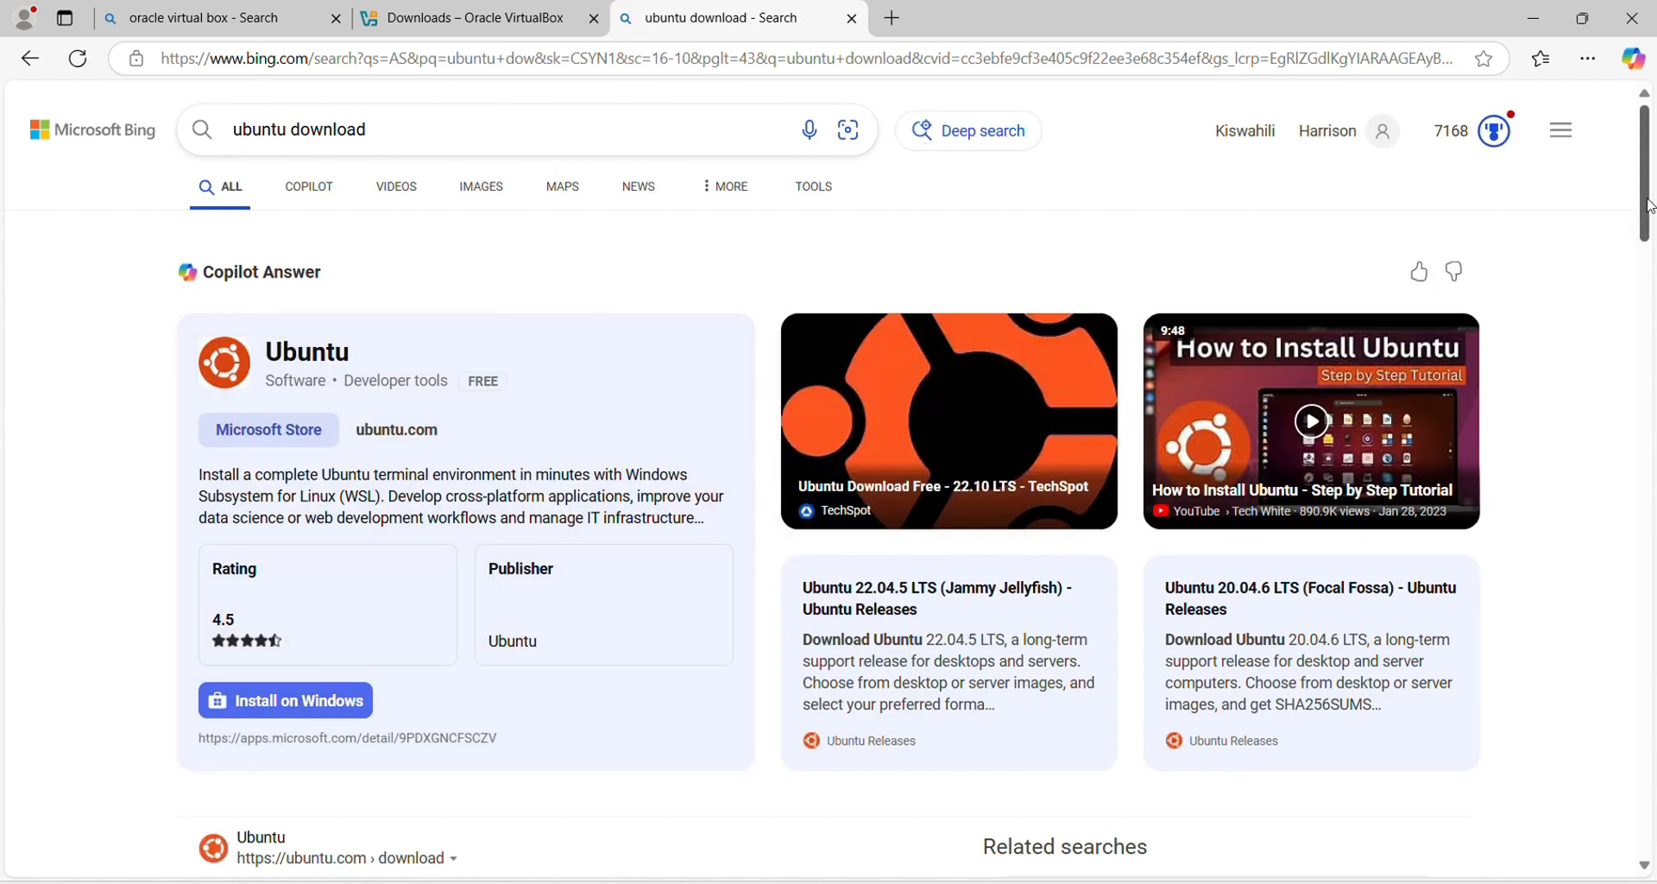
left_click_drag(1649, 206, 1649, 285)
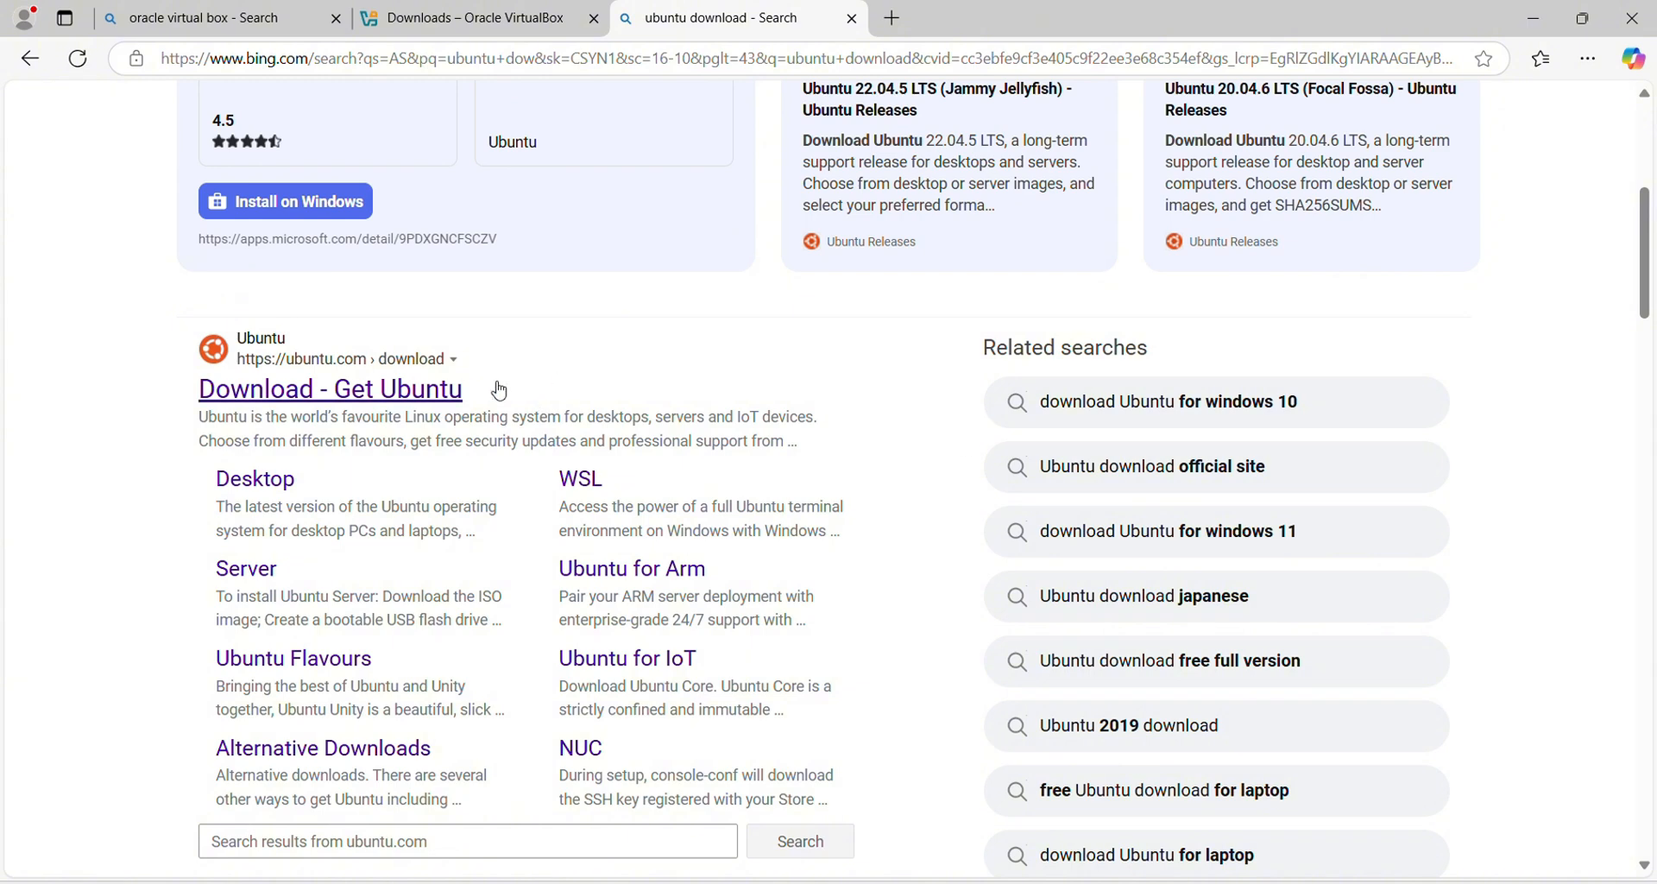
left_click(299, 399)
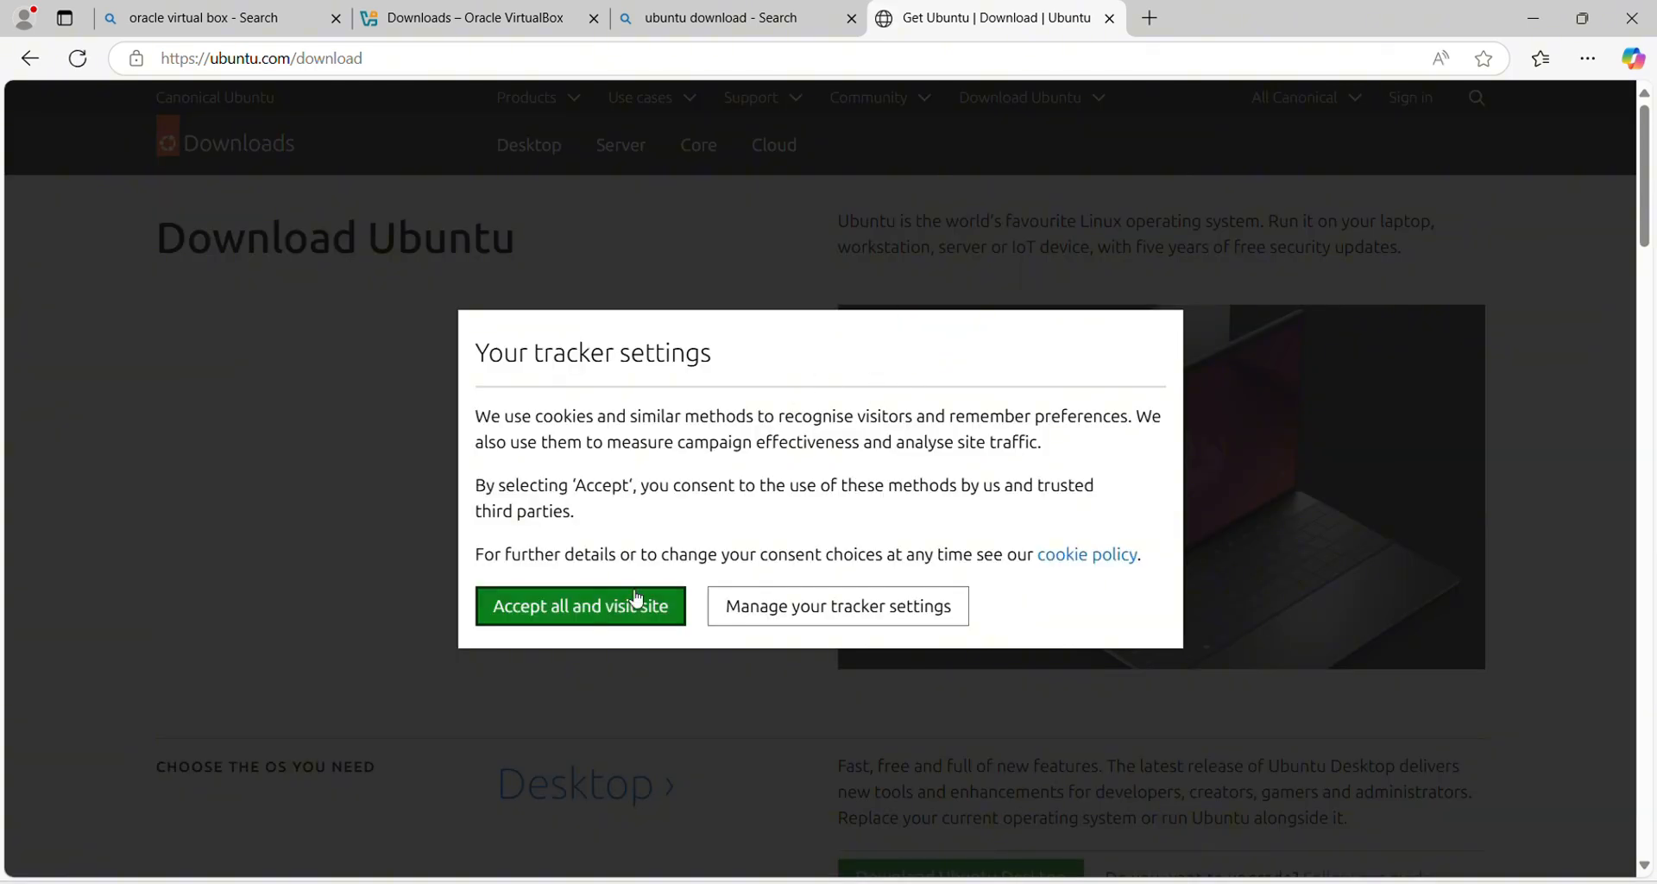
Step: Accept the site's cookies and start downloading Ubuntu Desktop 24.04.2 LTS
left_click(593, 609)
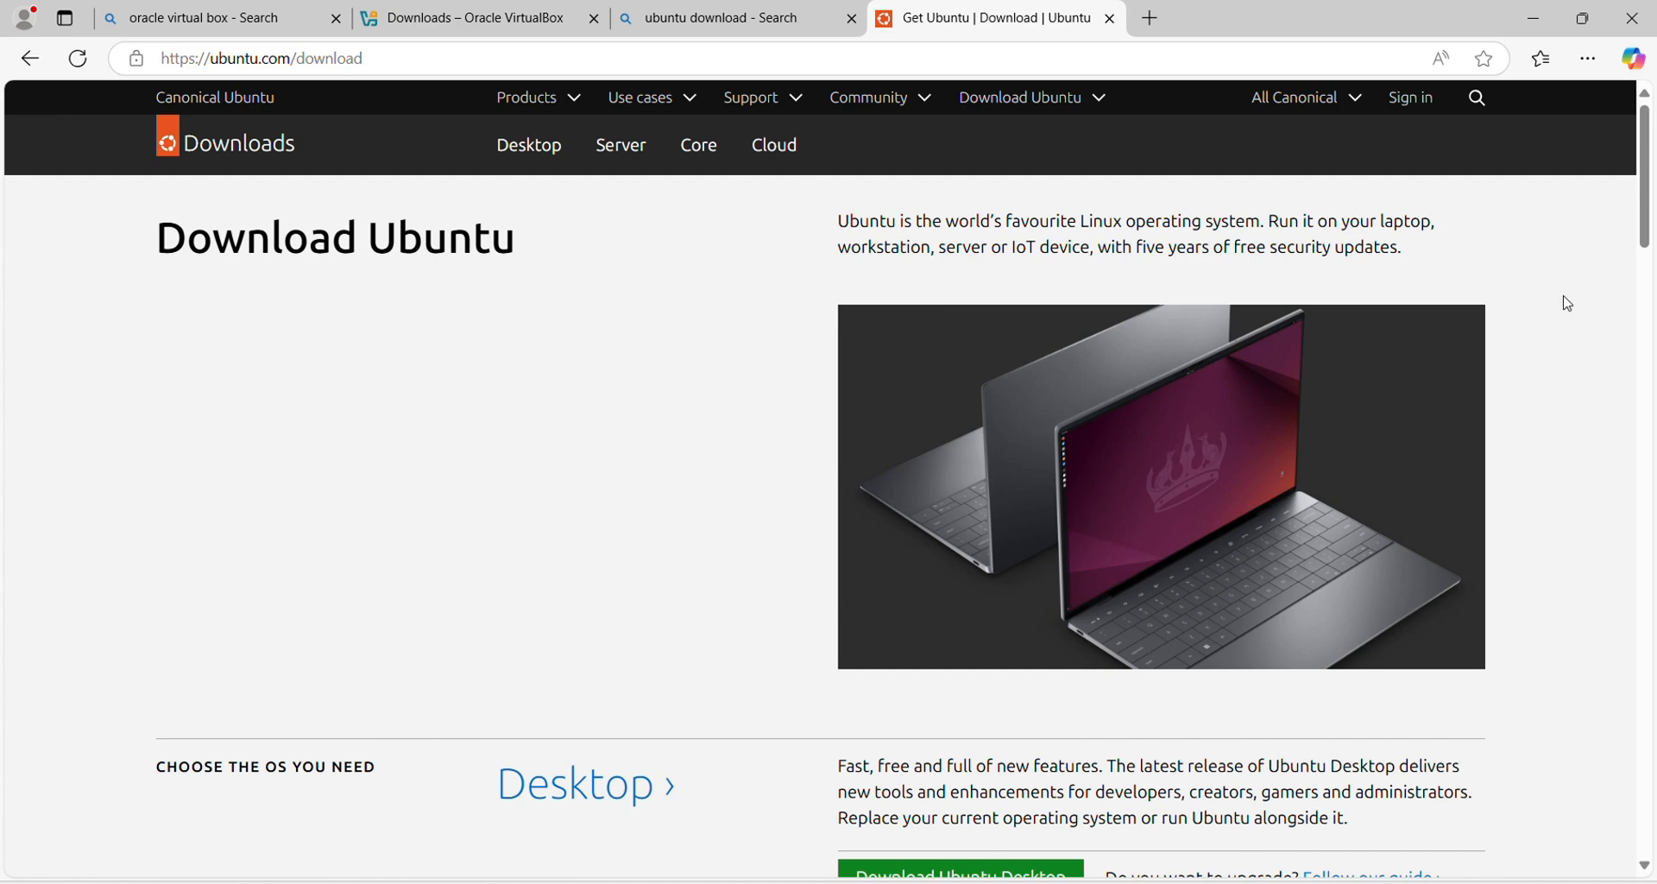
left_click_drag(1649, 208, 1653, 294)
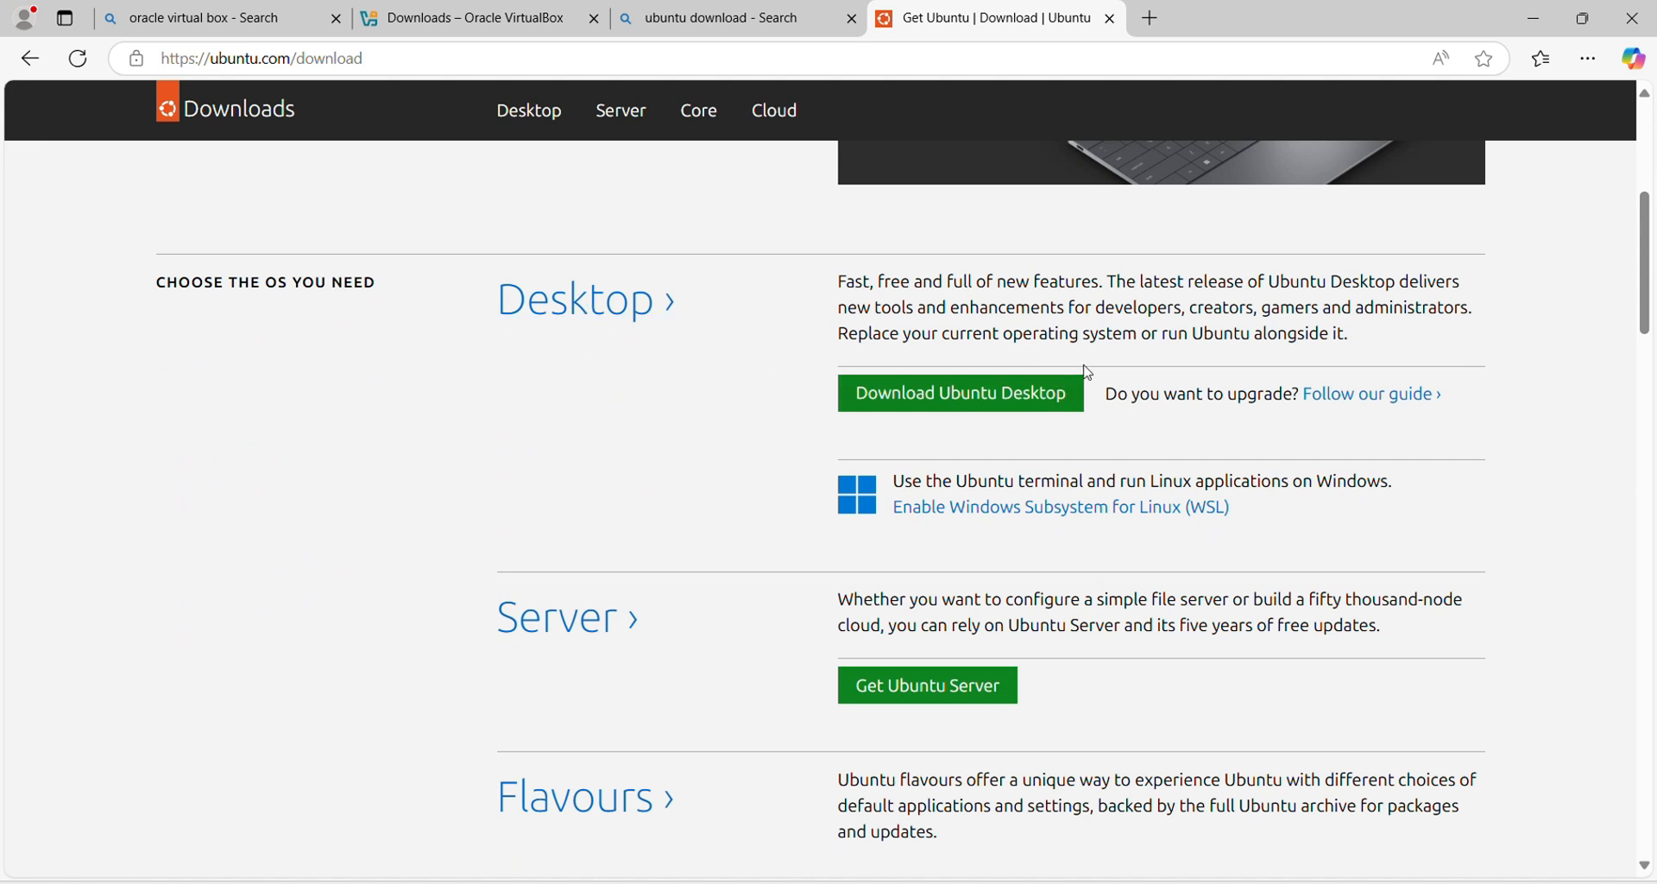
left_click_drag(1649, 282, 1652, 210)
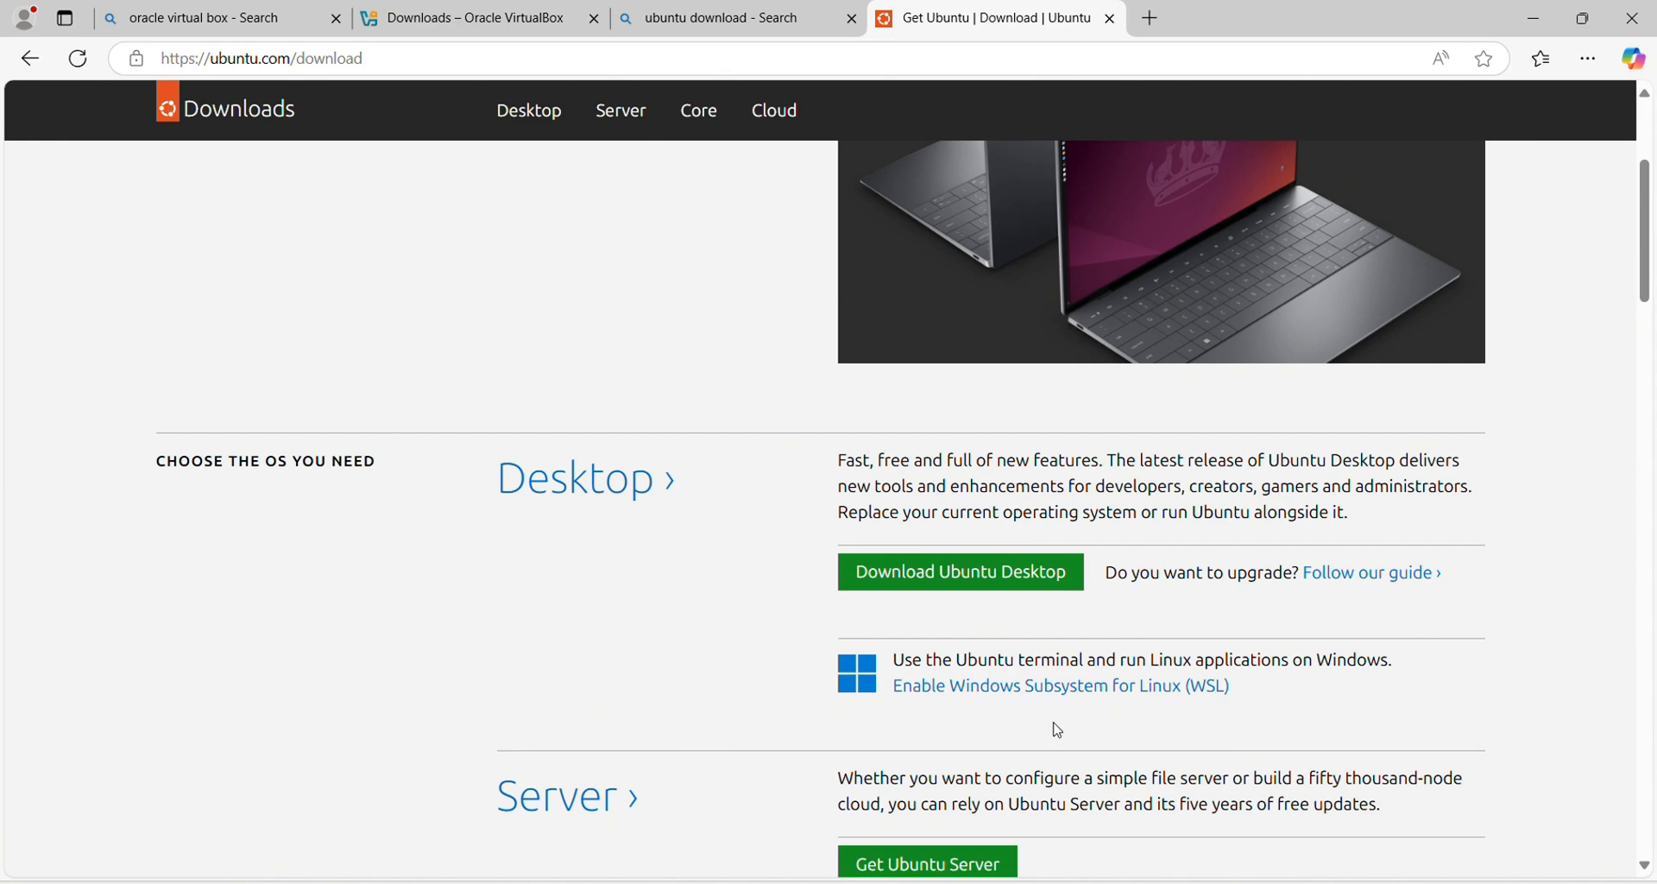
left_click(987, 578)
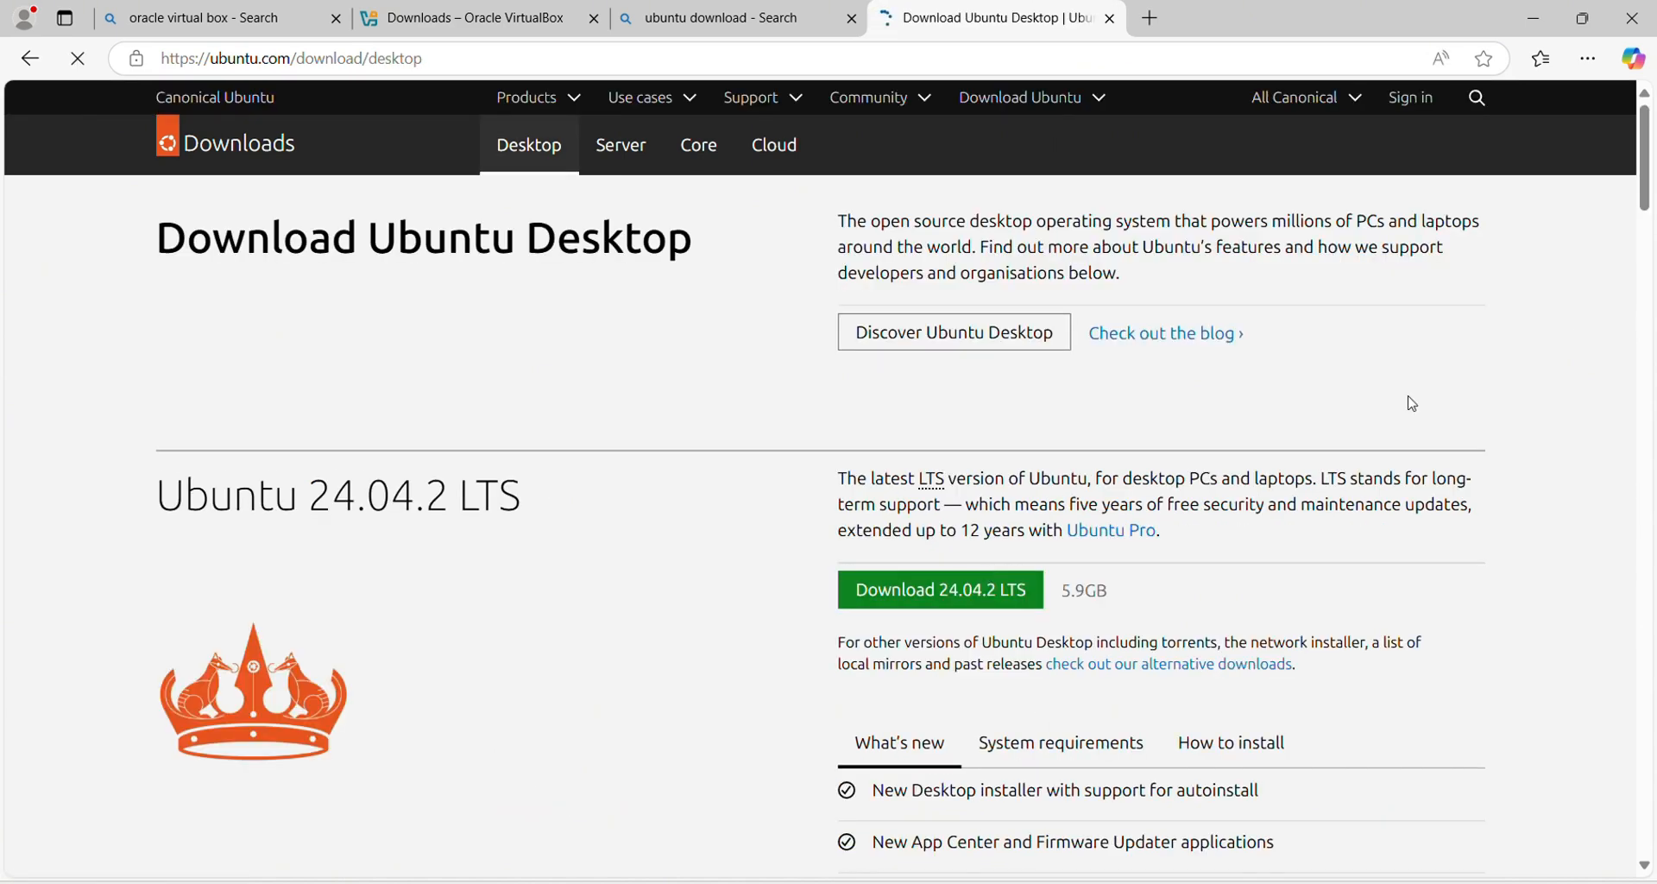
left_click_drag(1650, 151, 1650, 181)
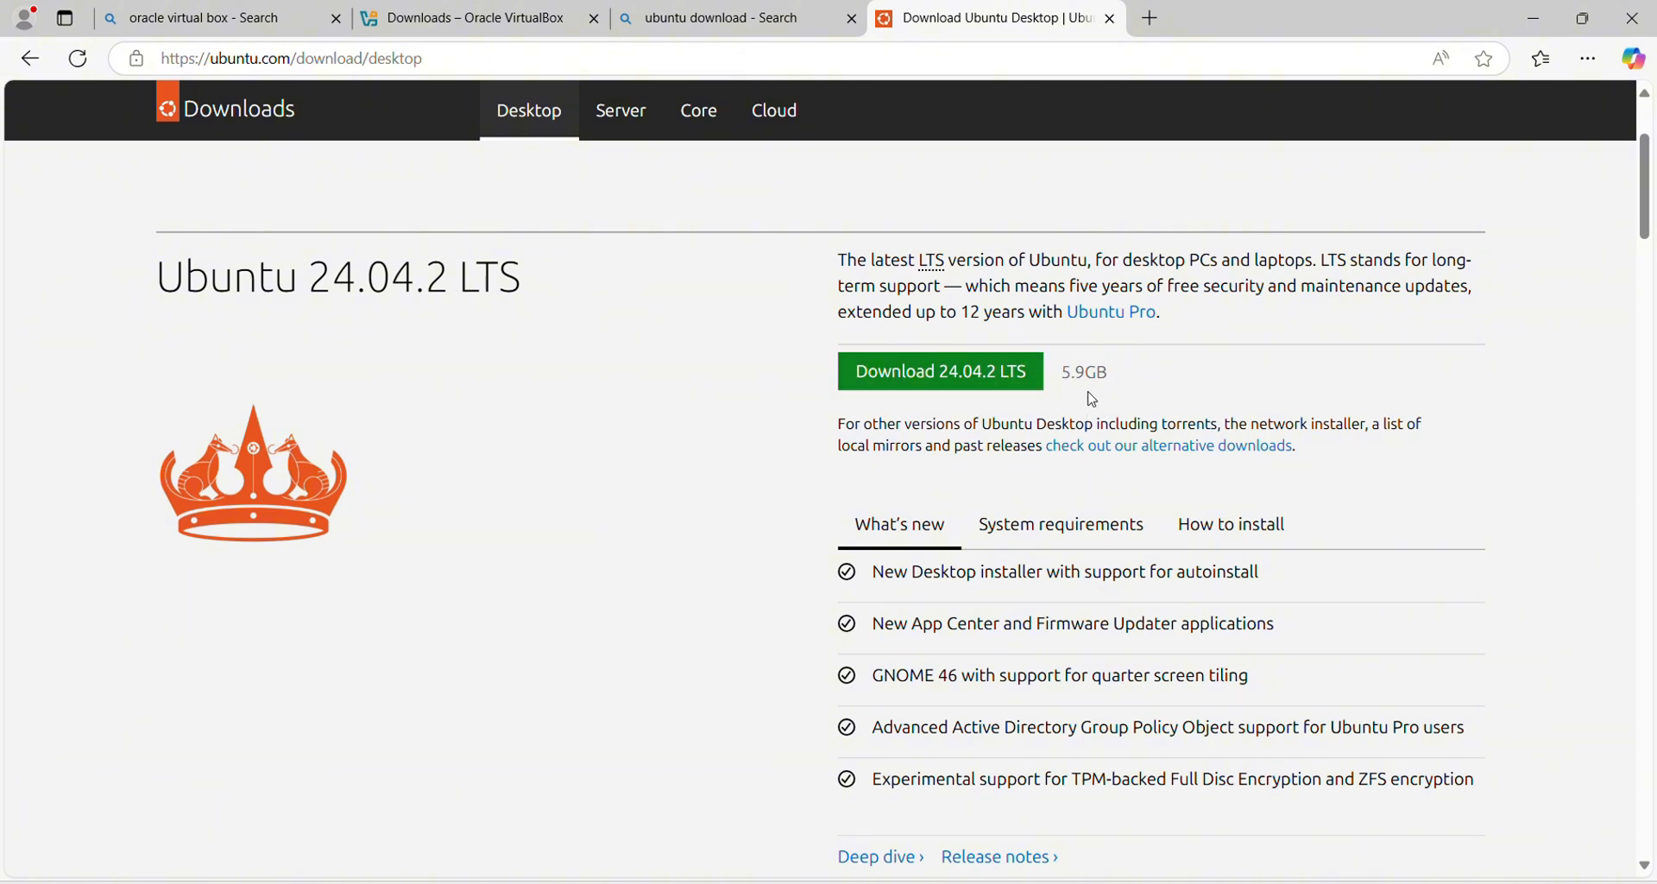
left_click(938, 380)
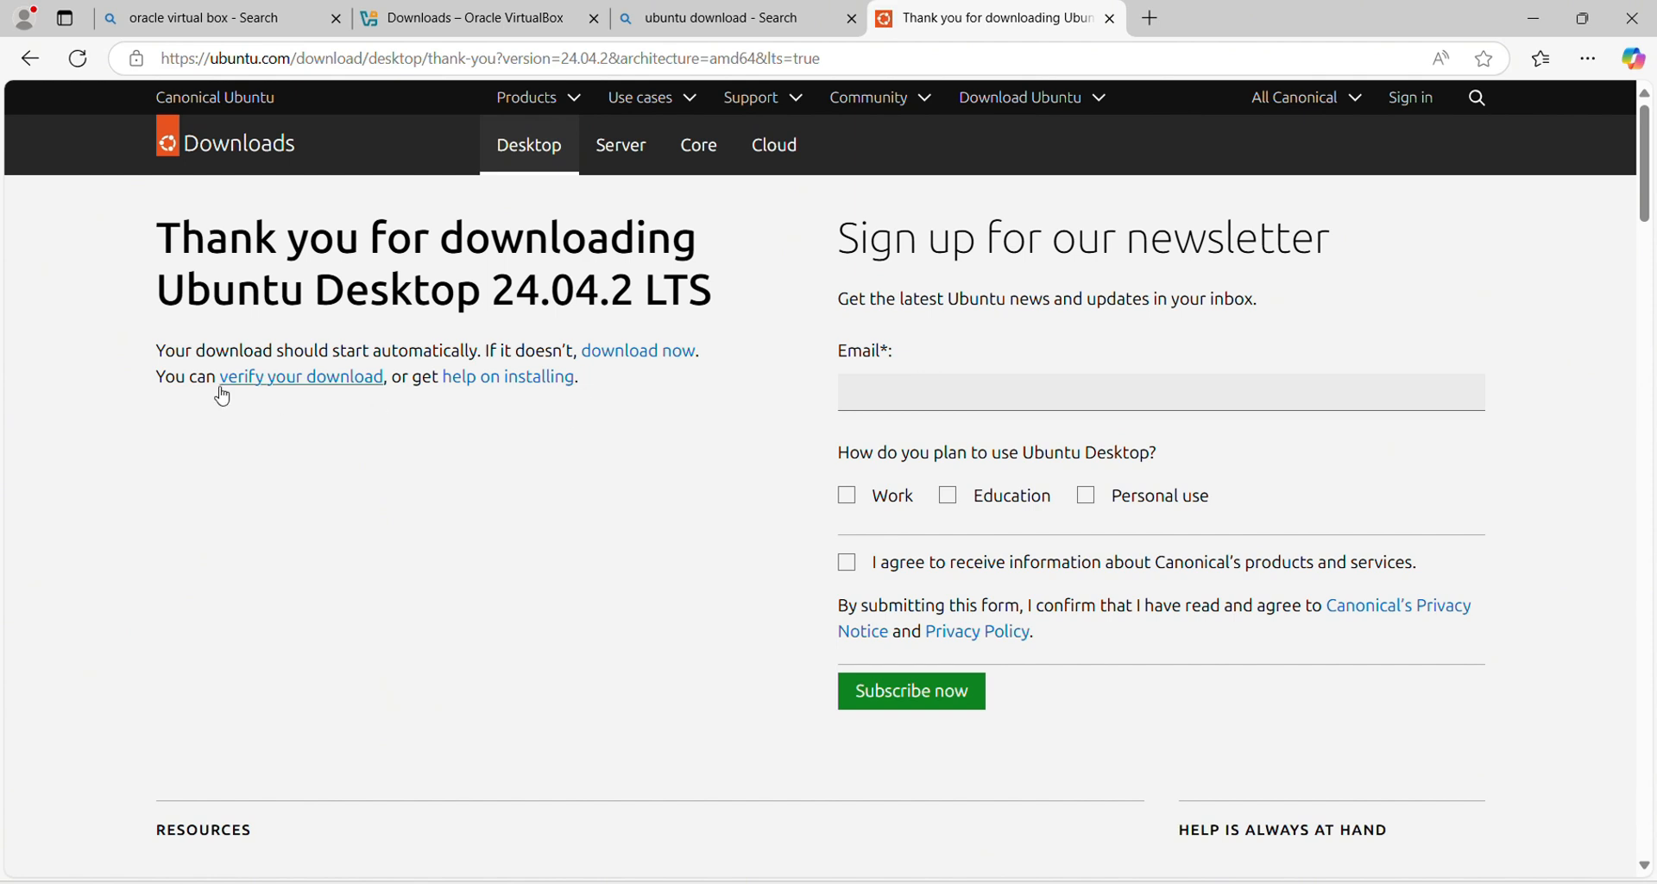
Step: Pause and remove the Ubuntu 24.04.2 ISO download from Edge's downloads list
left_click(469, 375)
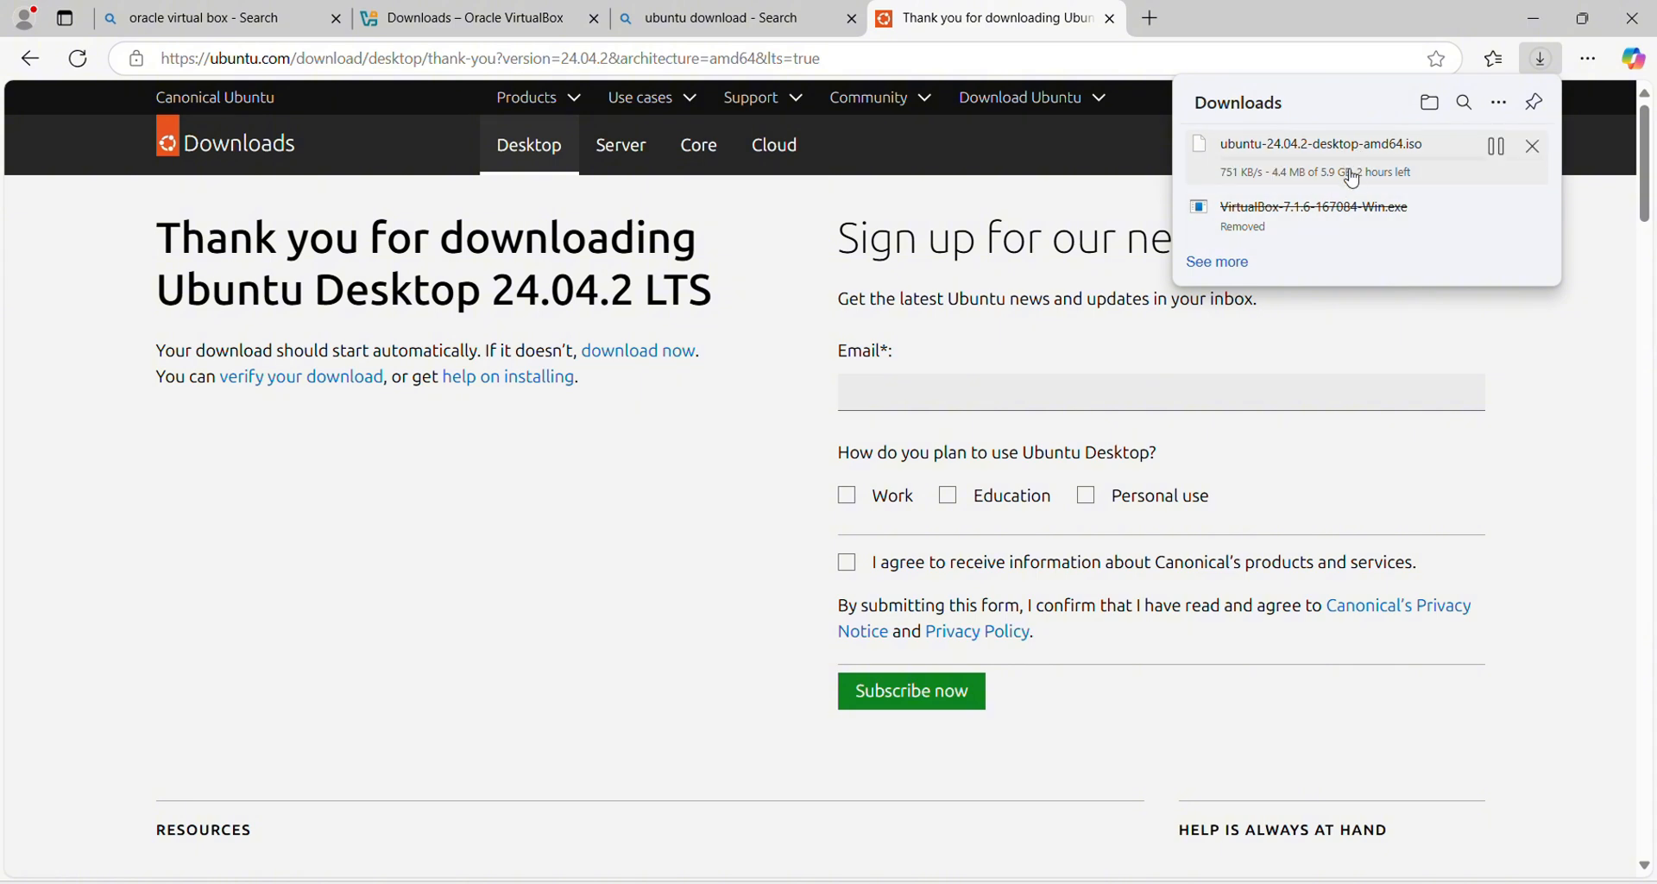
mouse_move(1436, 155)
left_click(1496, 147)
left_click(1541, 151)
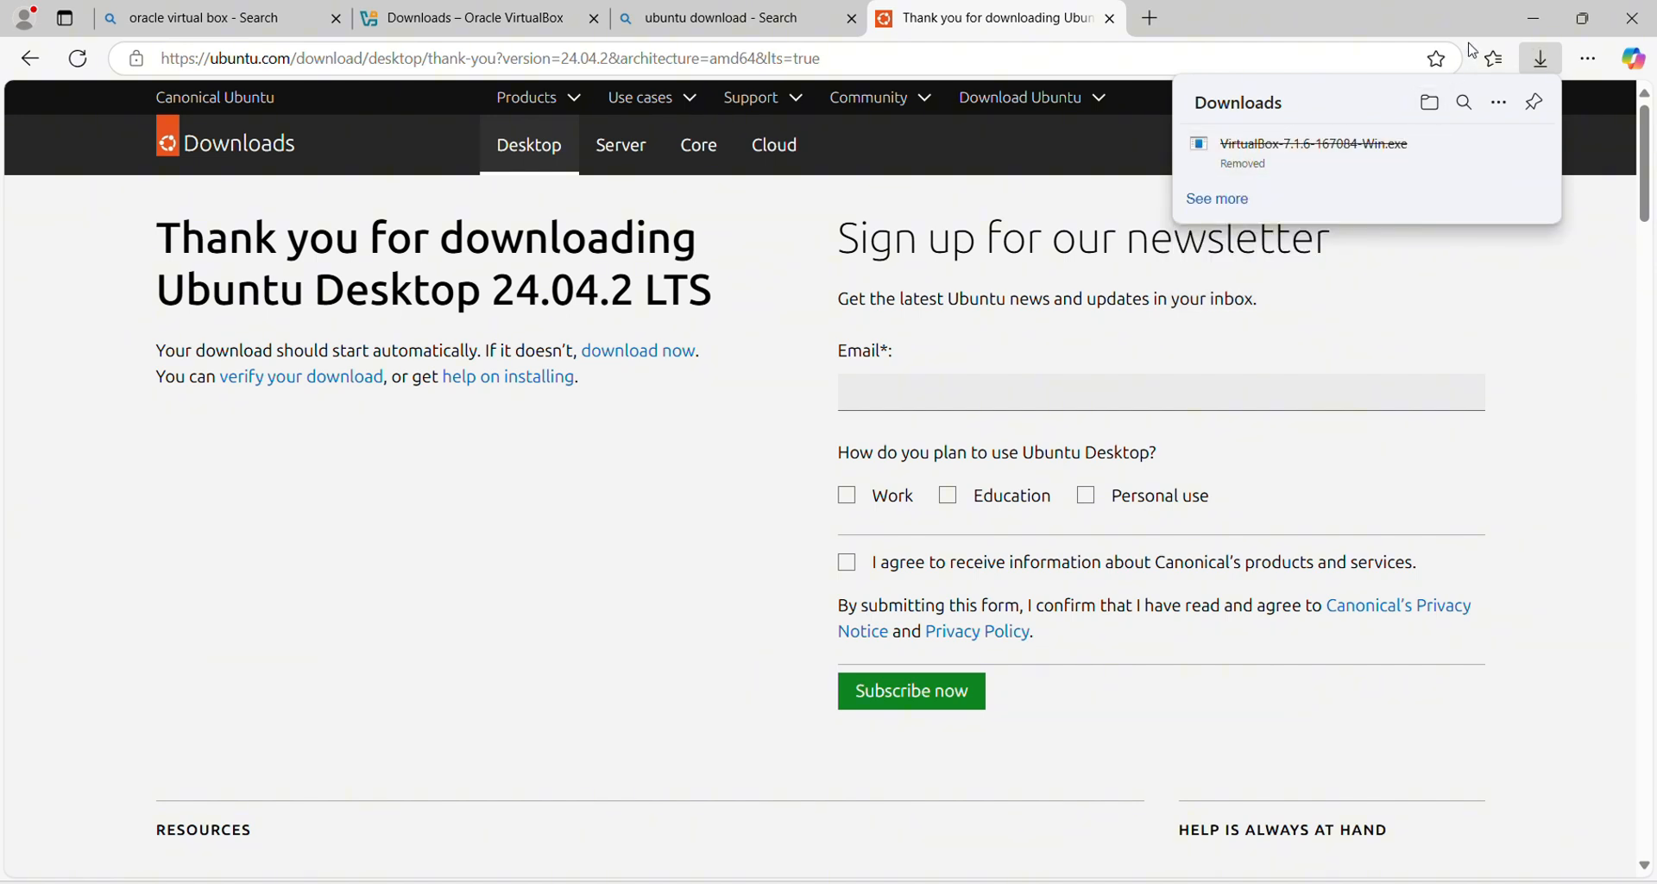
left_click(1543, 57)
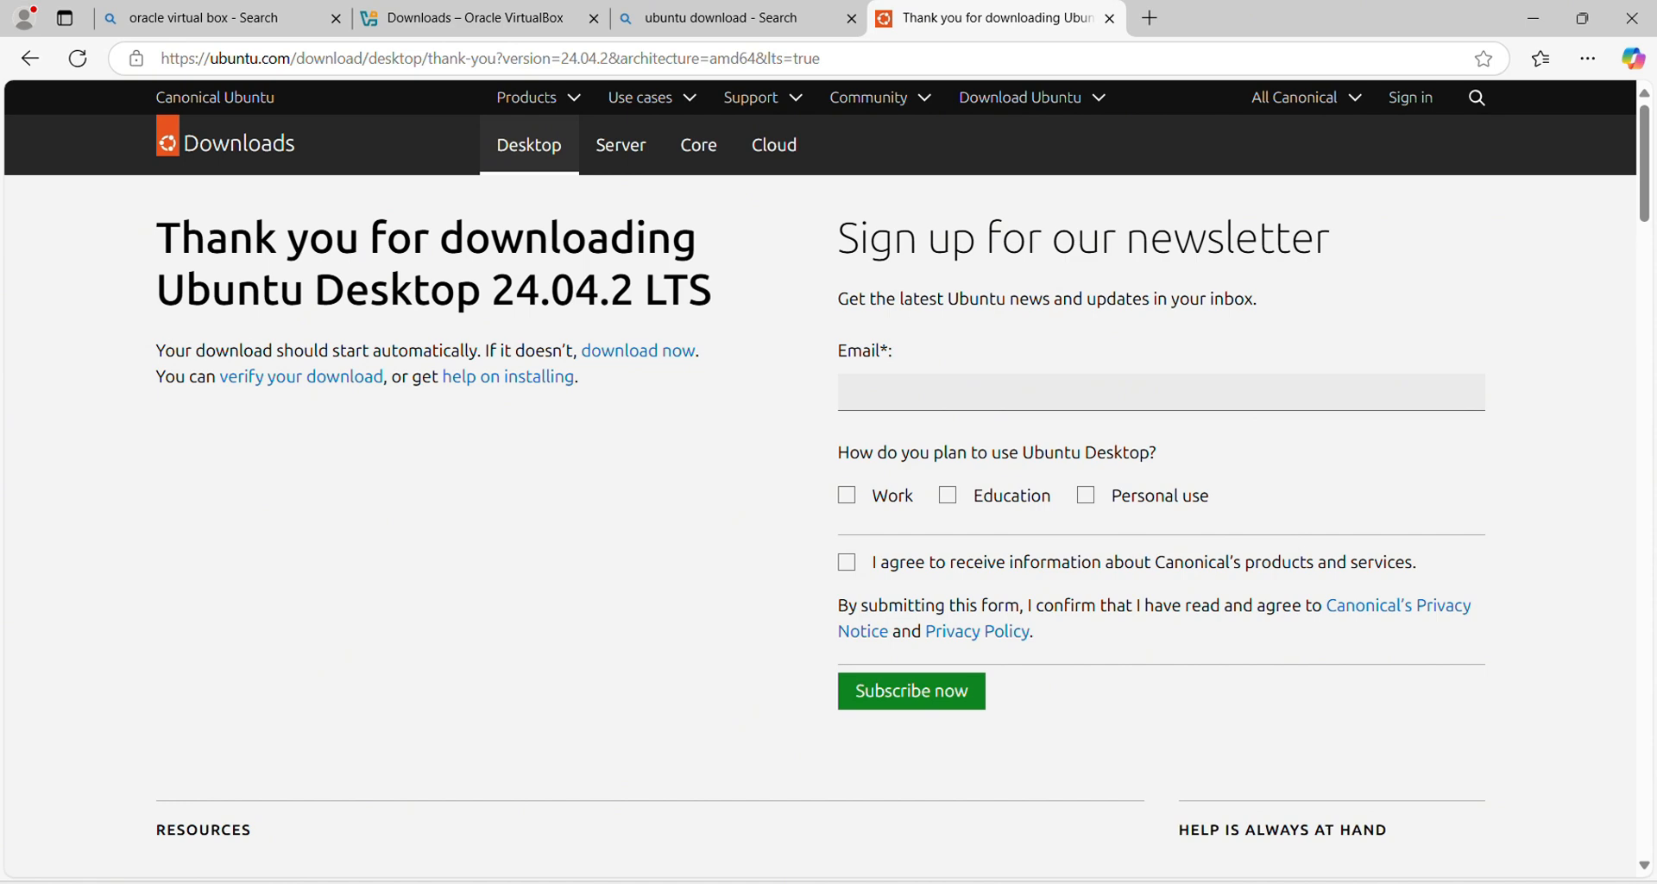
Step: Copy the existing ubuntu-24.04.1-desktop-amd64.iso file and minimize Explorer and Edge
key("alt+Tab")
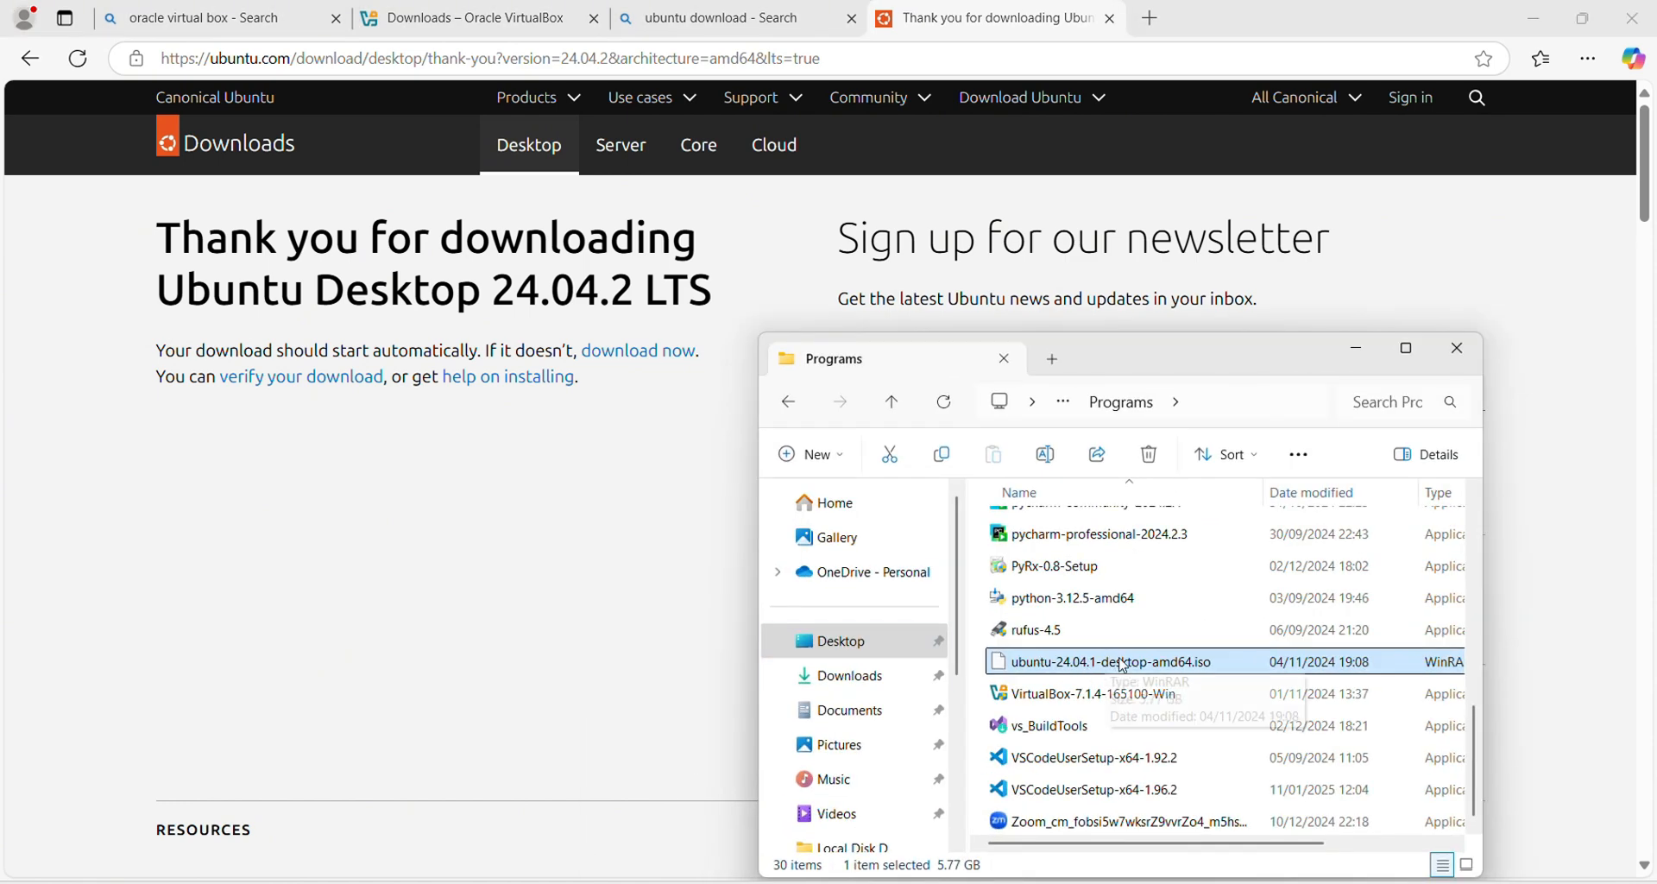
right_click(1123, 666)
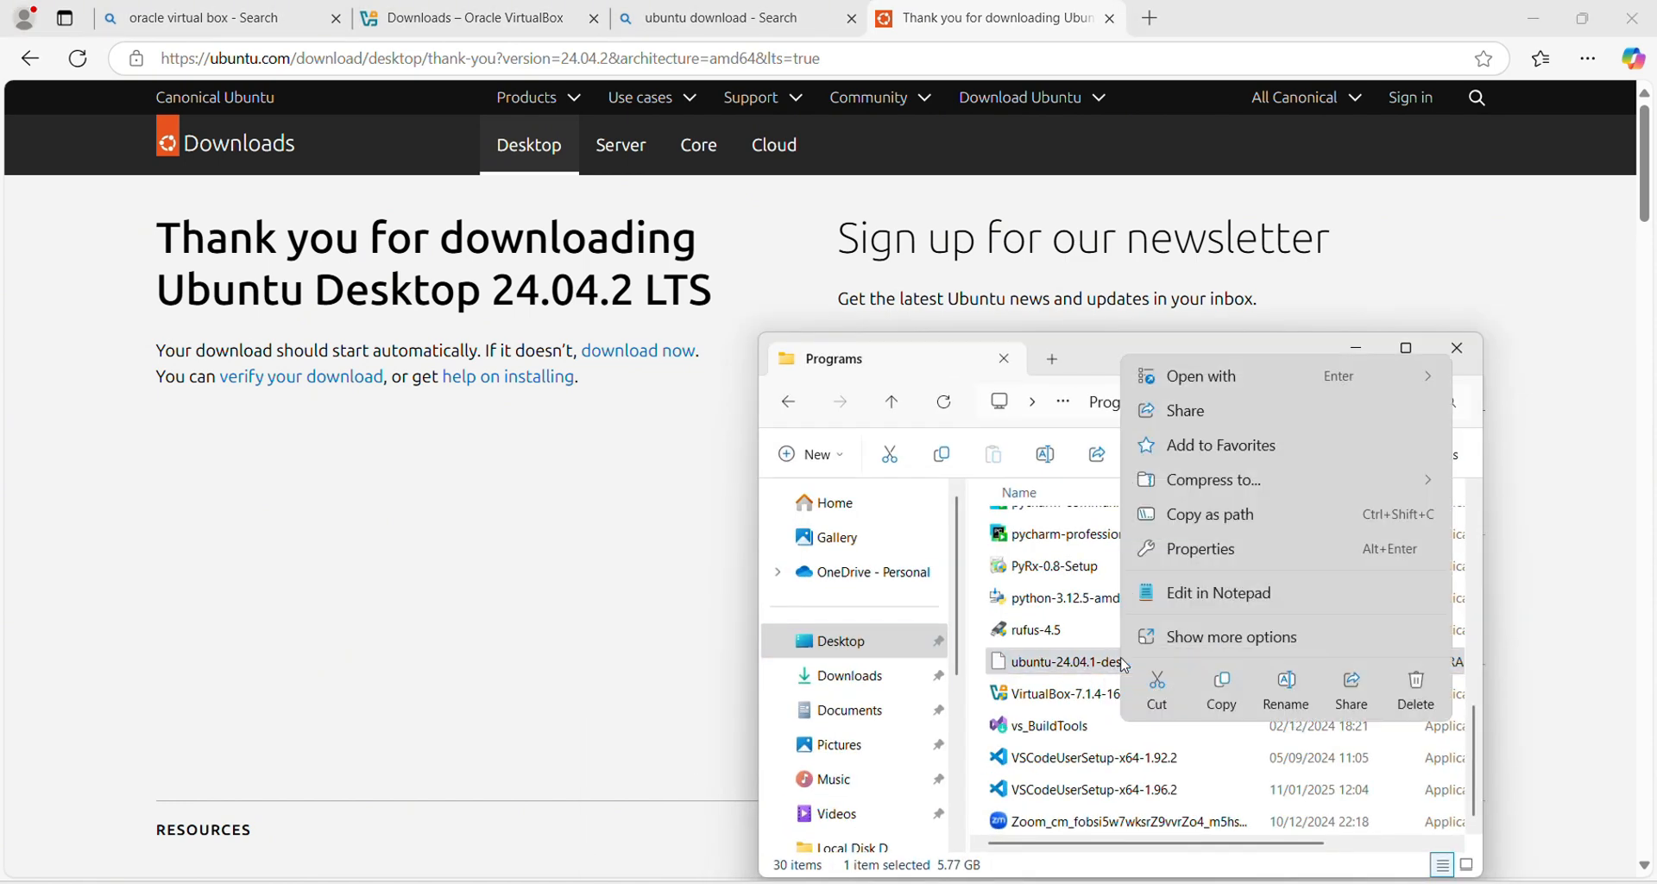
left_click(1224, 690)
left_click(1357, 348)
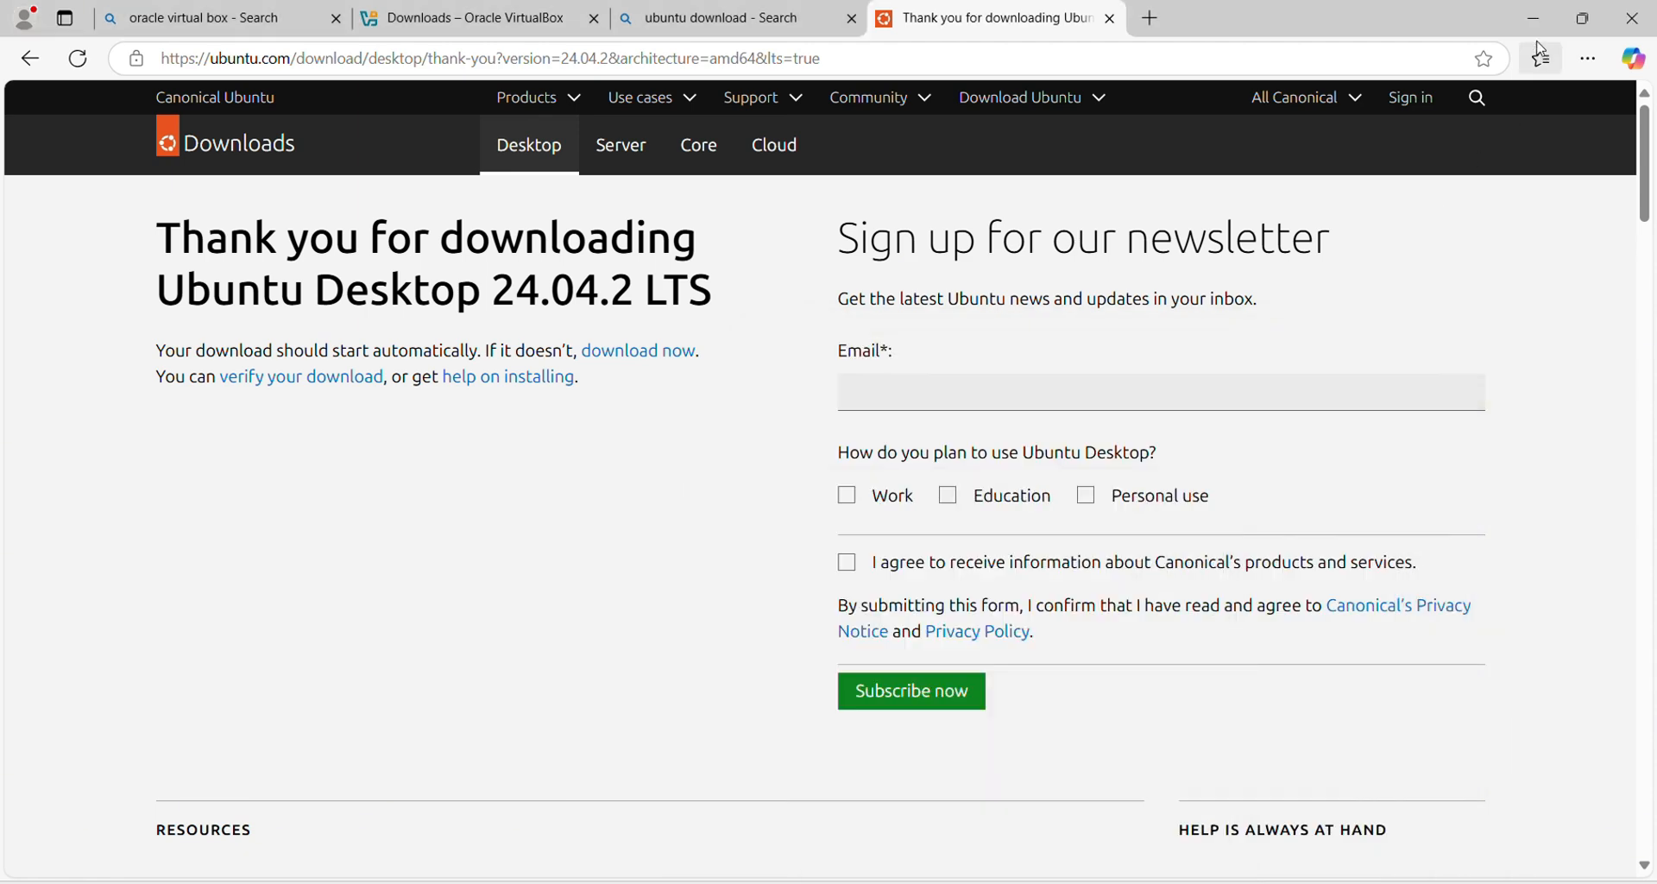
left_click(1534, 18)
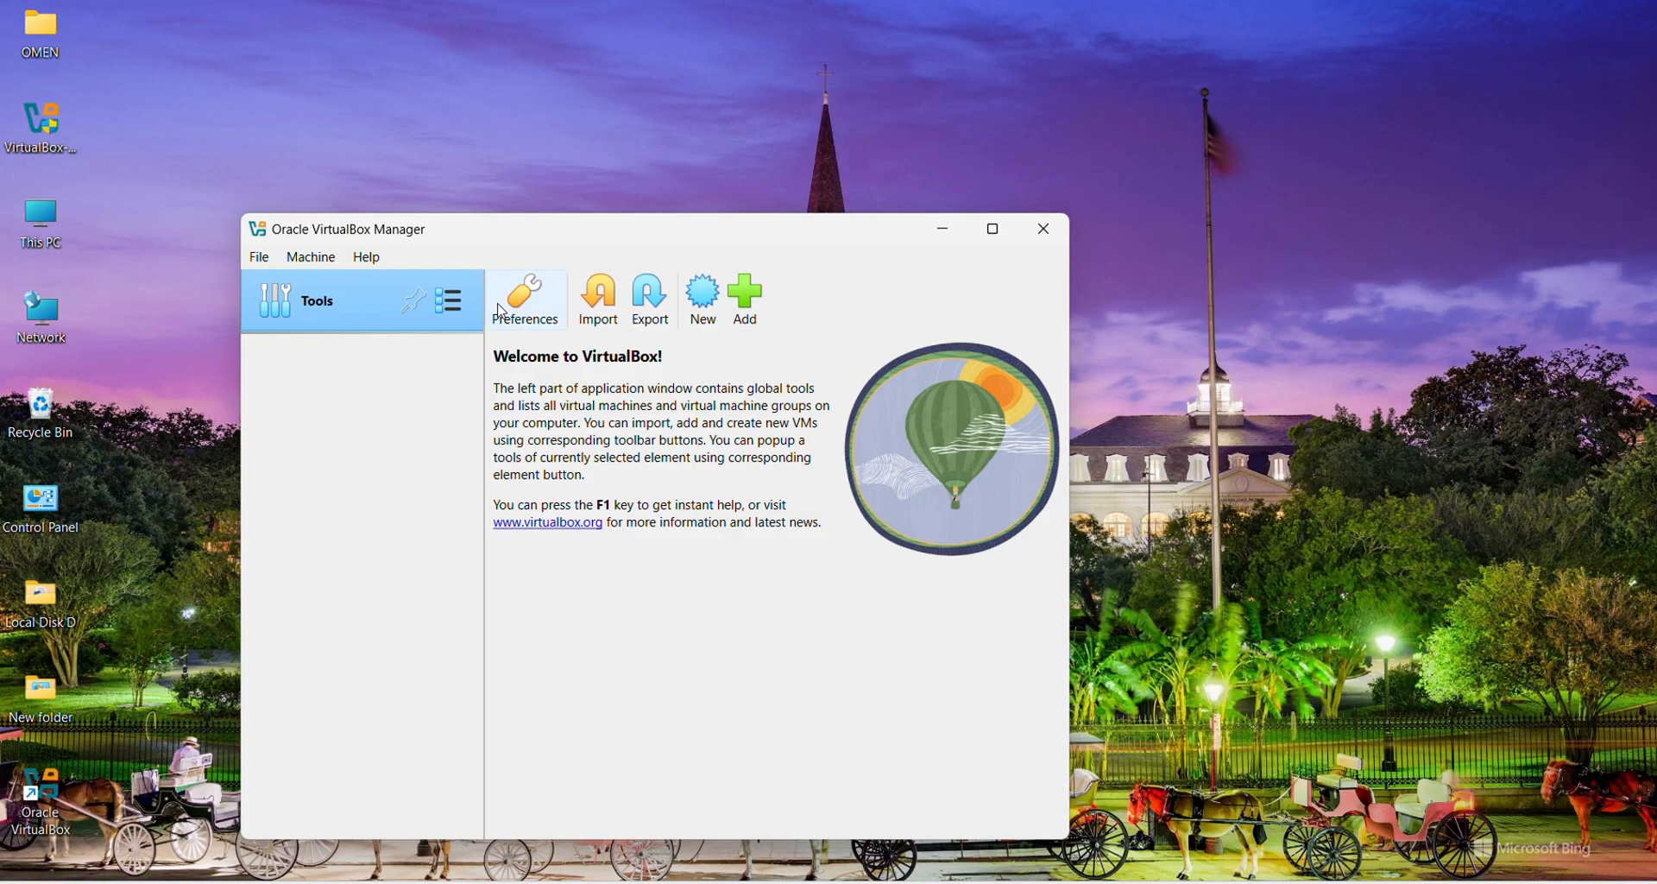
Step: Paste ubuntu-24.04.1-desktop-amd64.iso onto the desktop and move VirtualBox Manager toward the centre
right_click(324, 129)
left_click(344, 183)
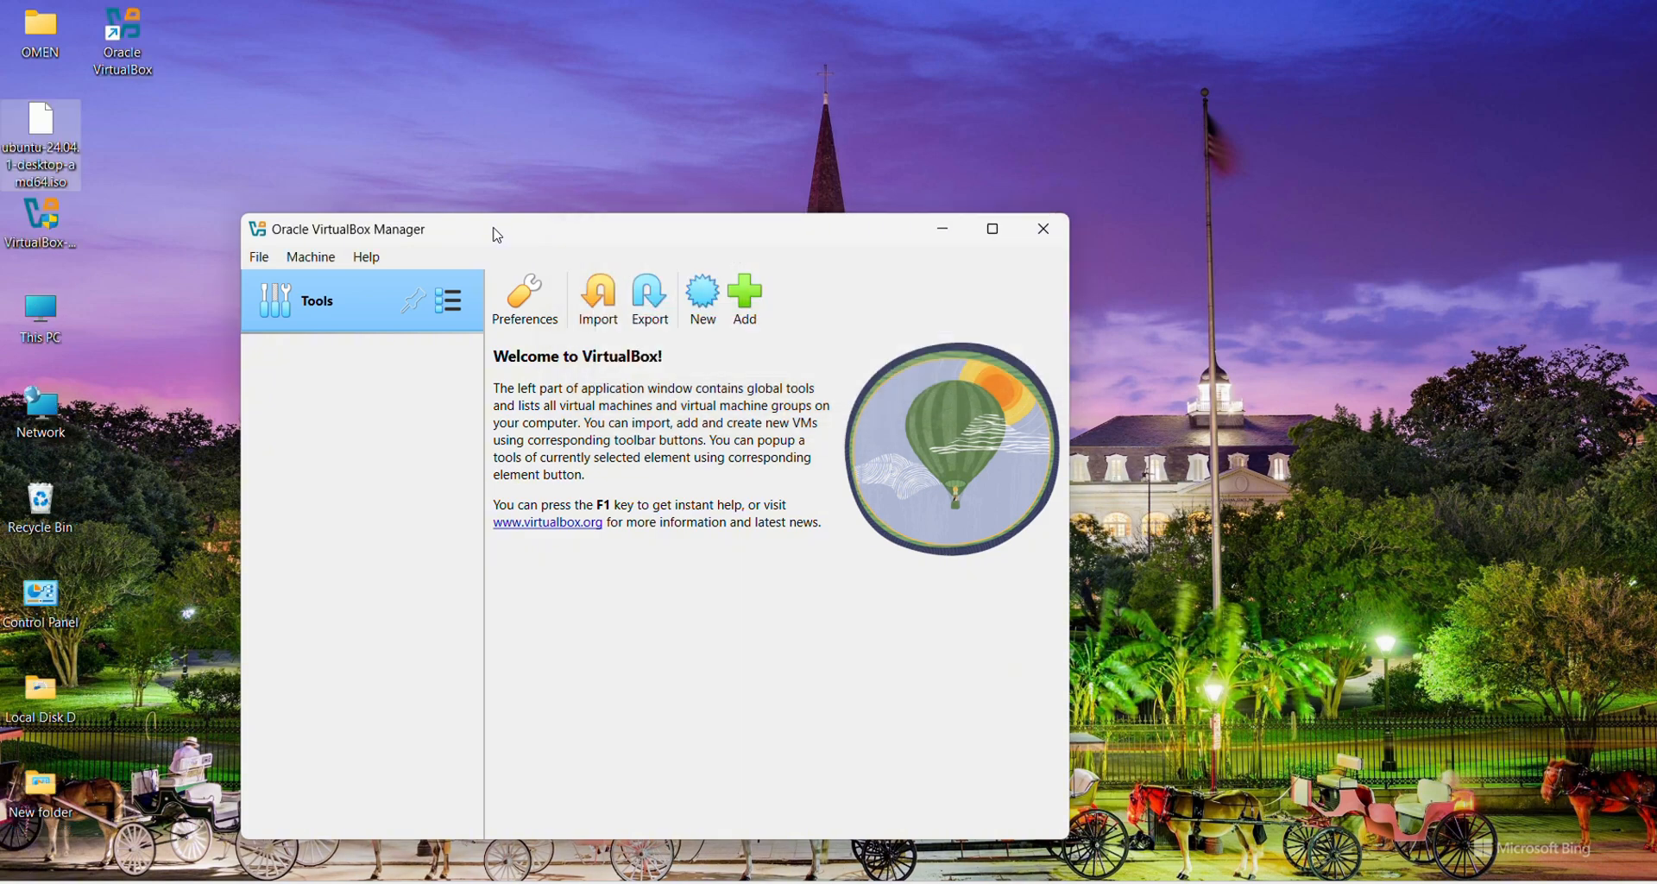
left_click_drag(498, 235, 769, 192)
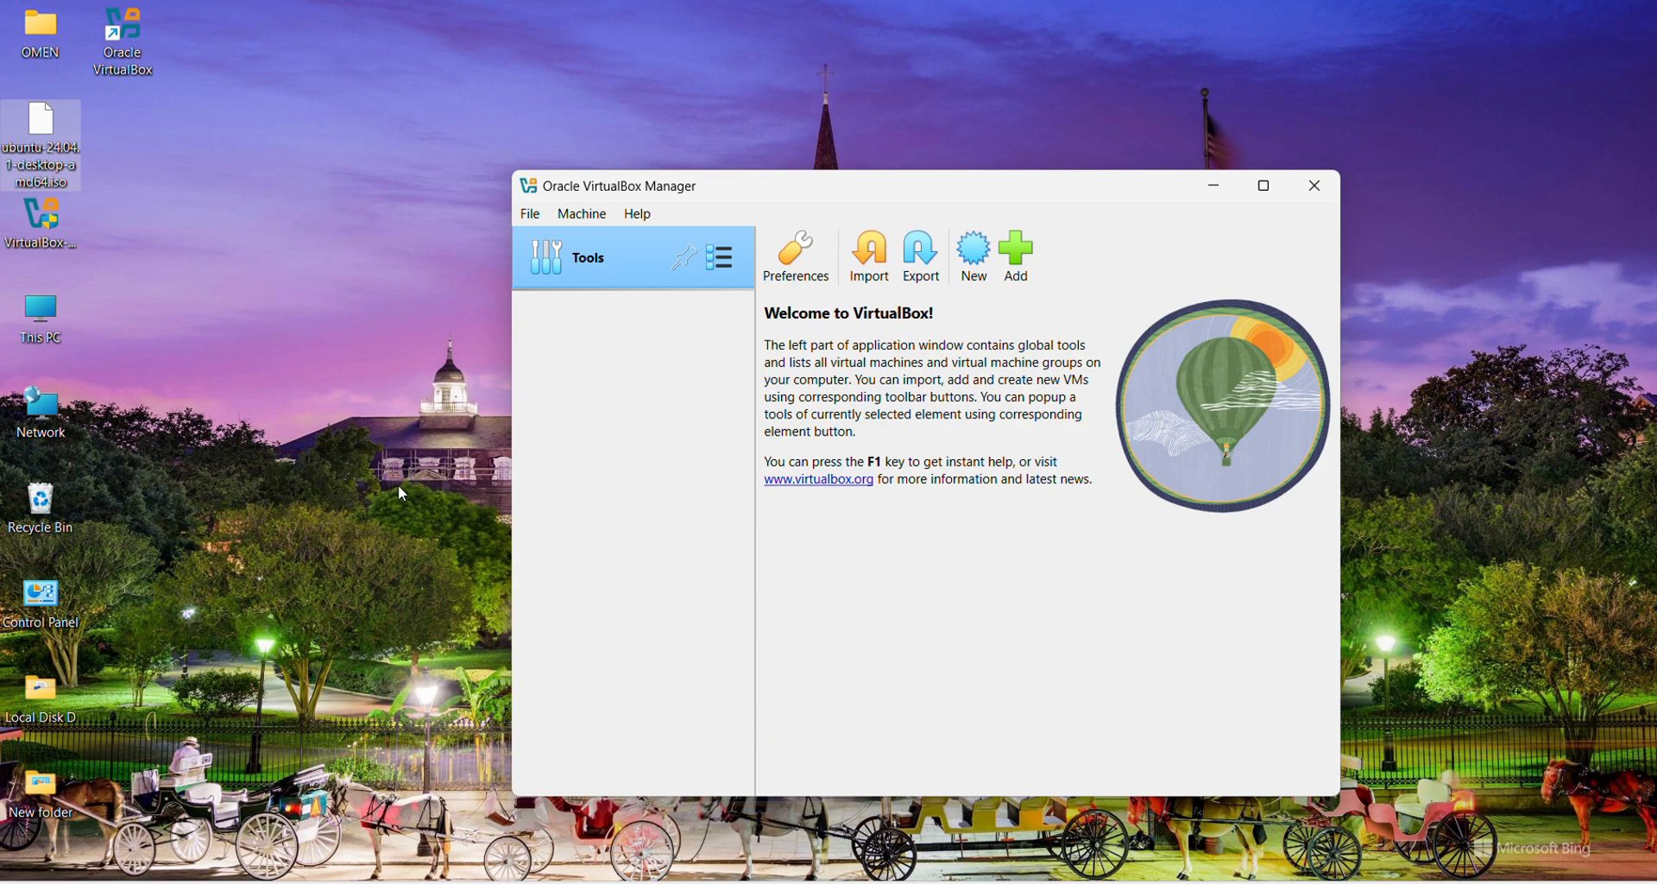
left_click(701, 41)
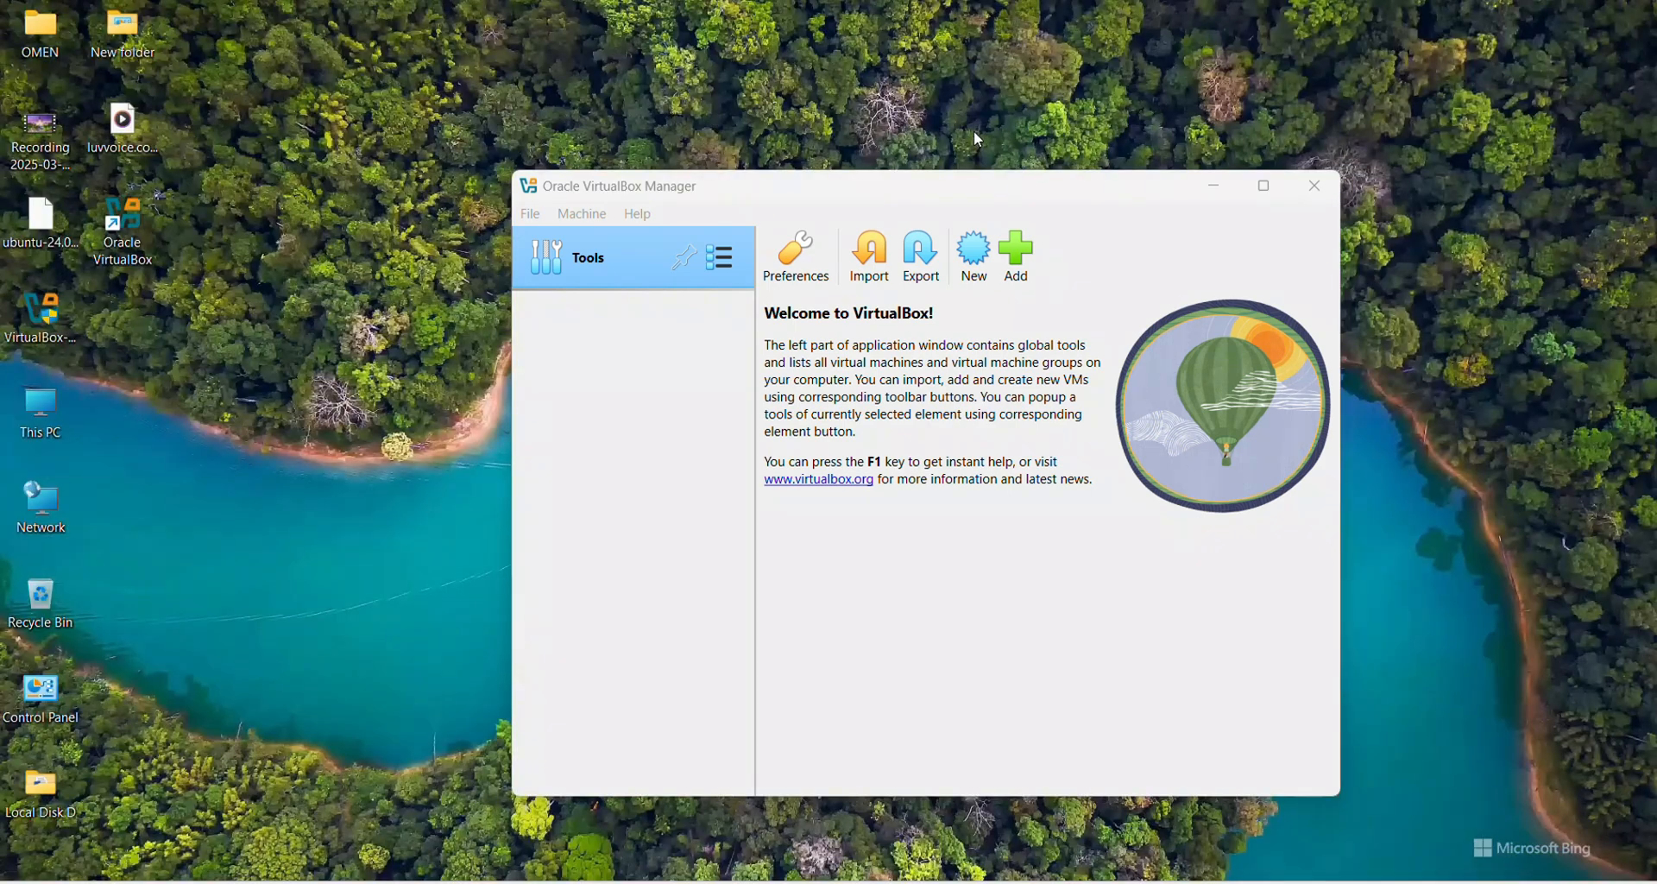
Step: Create a new VM named Ubuntu using ubuntu-24.04.1-desktop-amd64.iso from the Desktop
left_click(977, 270)
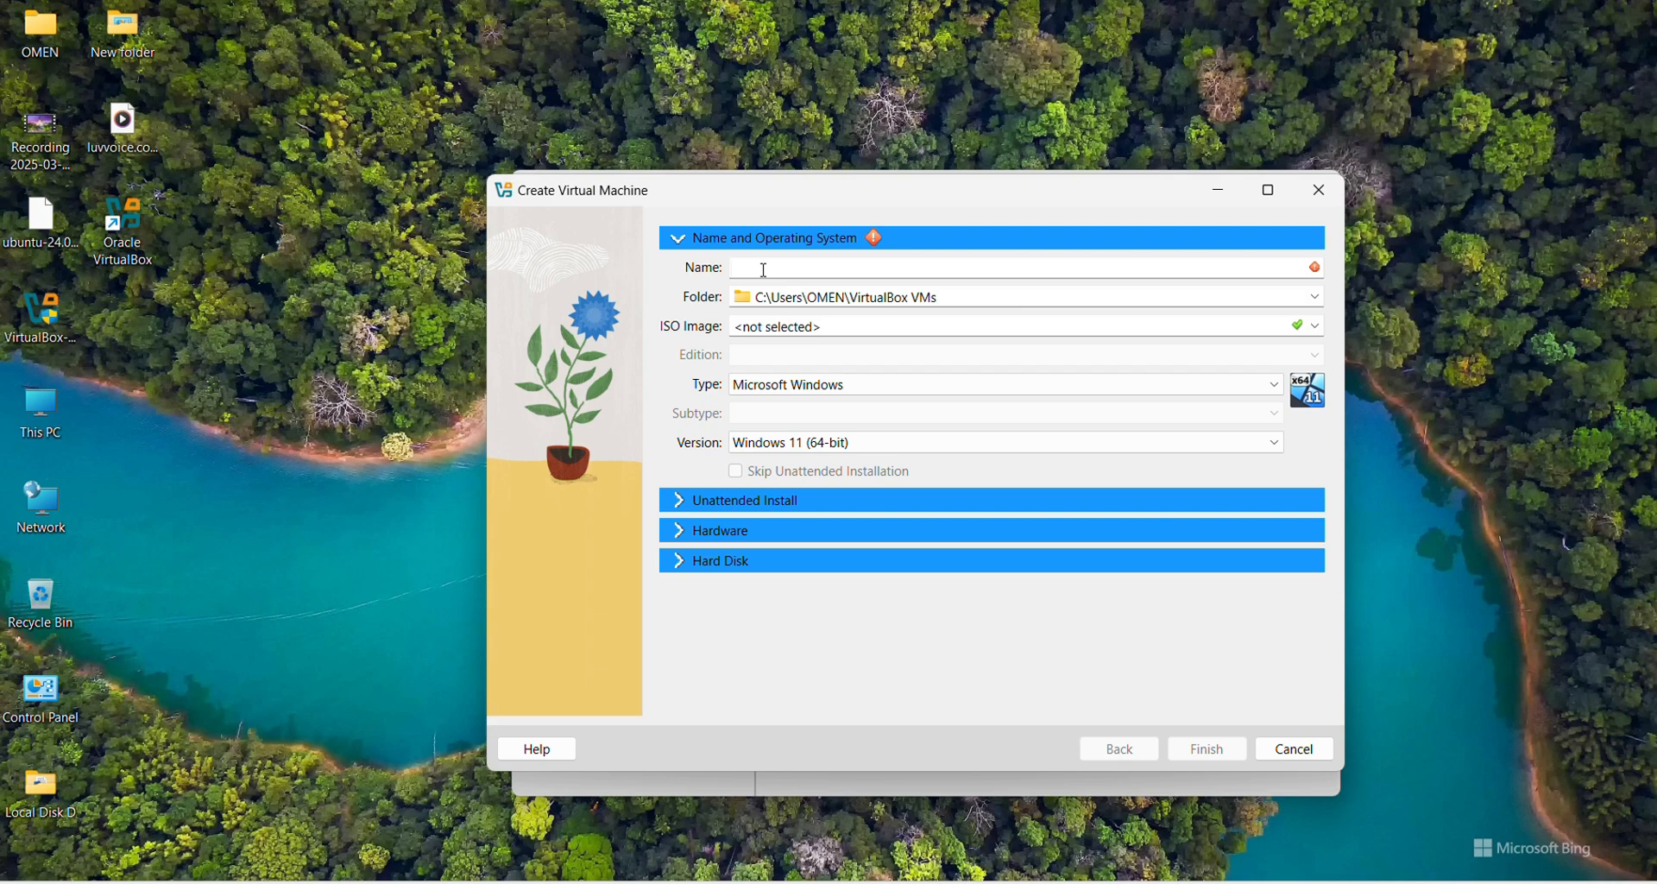
type("Ubuntu")
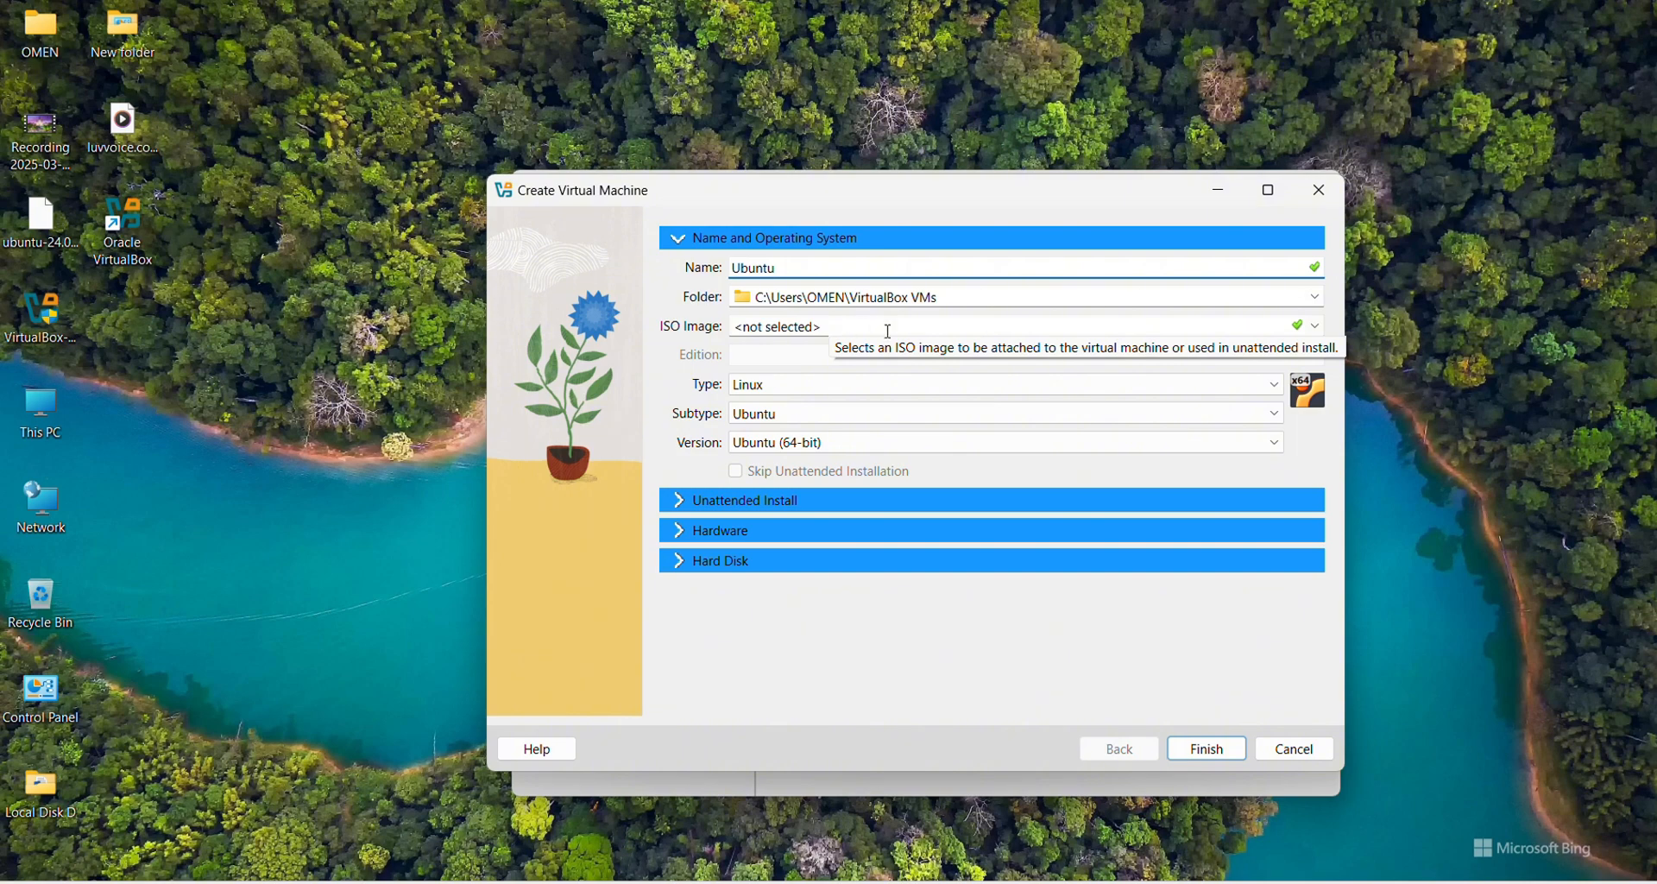
left_click(1324, 328)
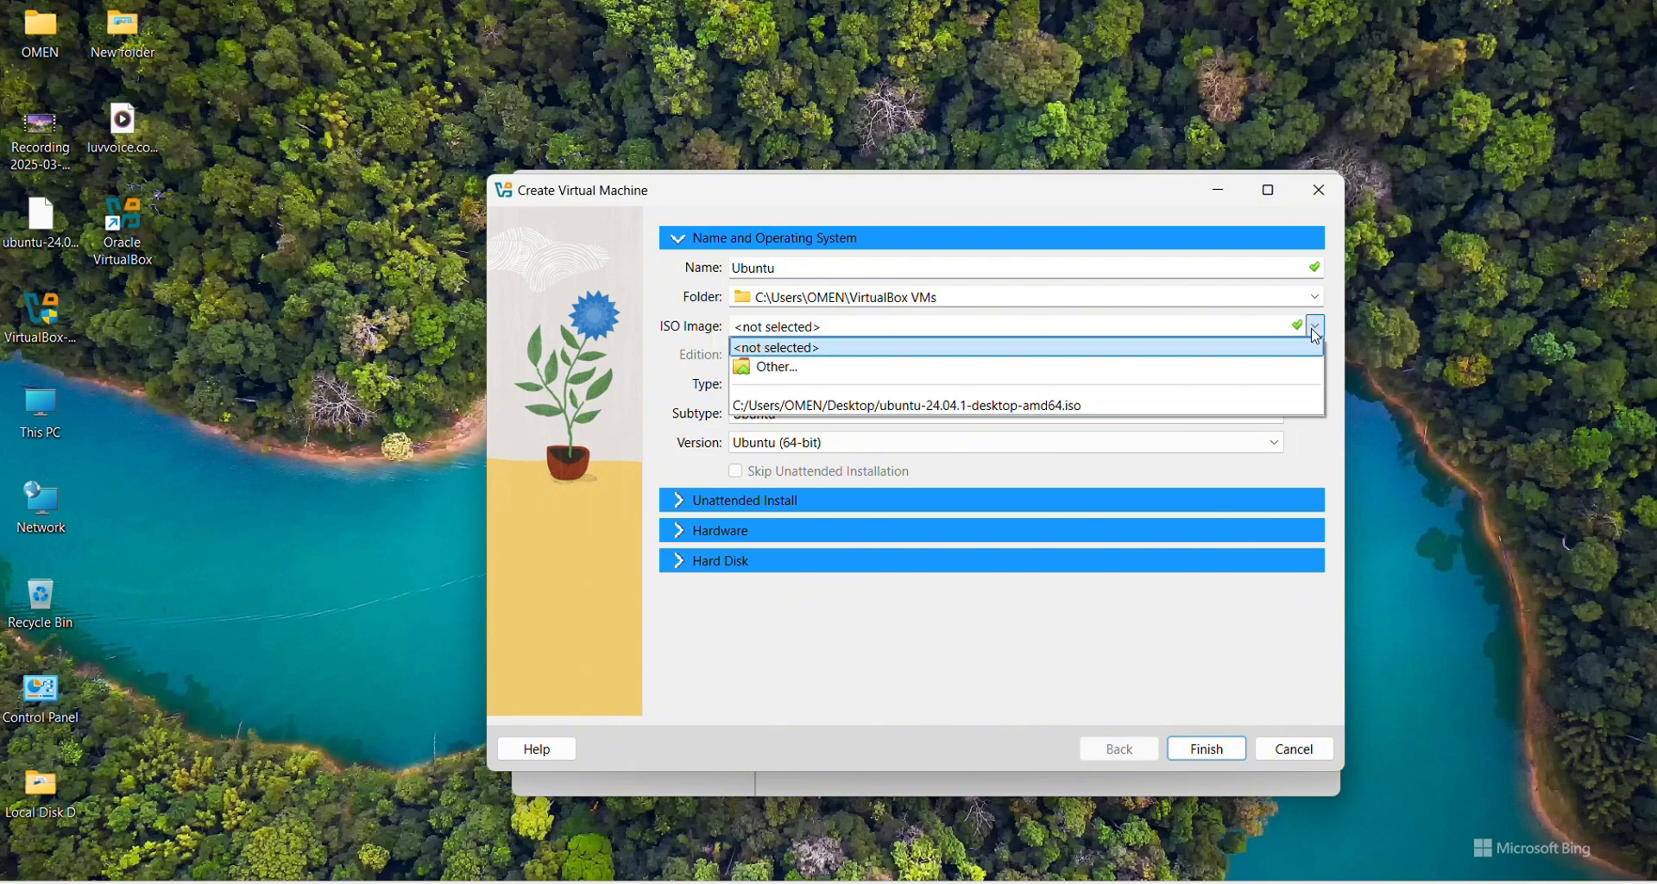
left_click(840, 374)
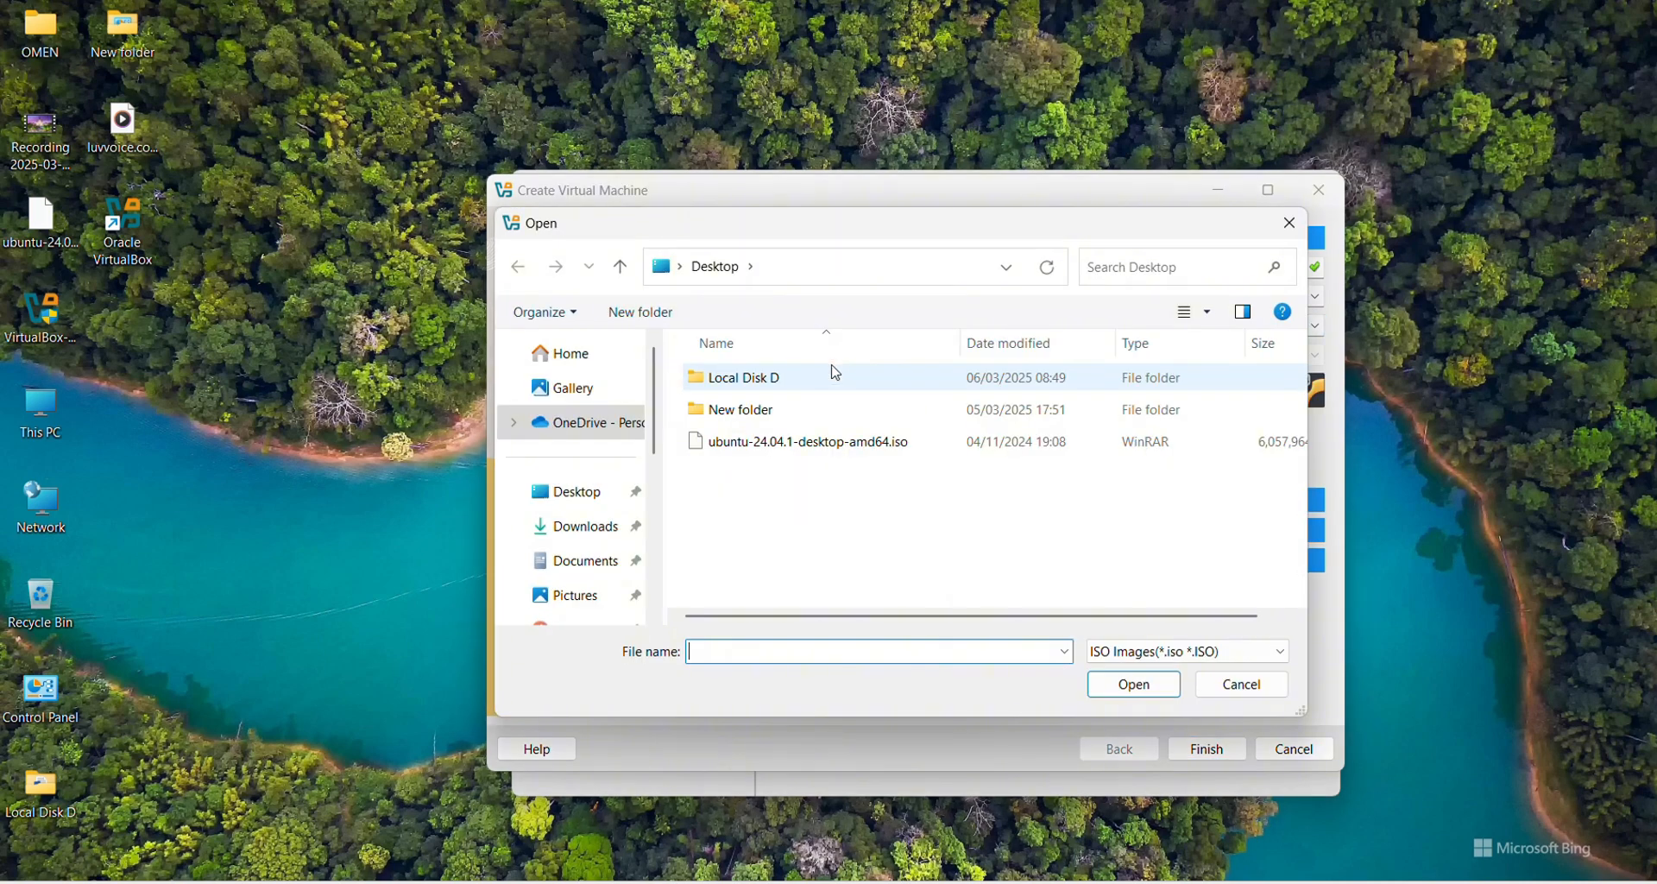
left_click(576, 501)
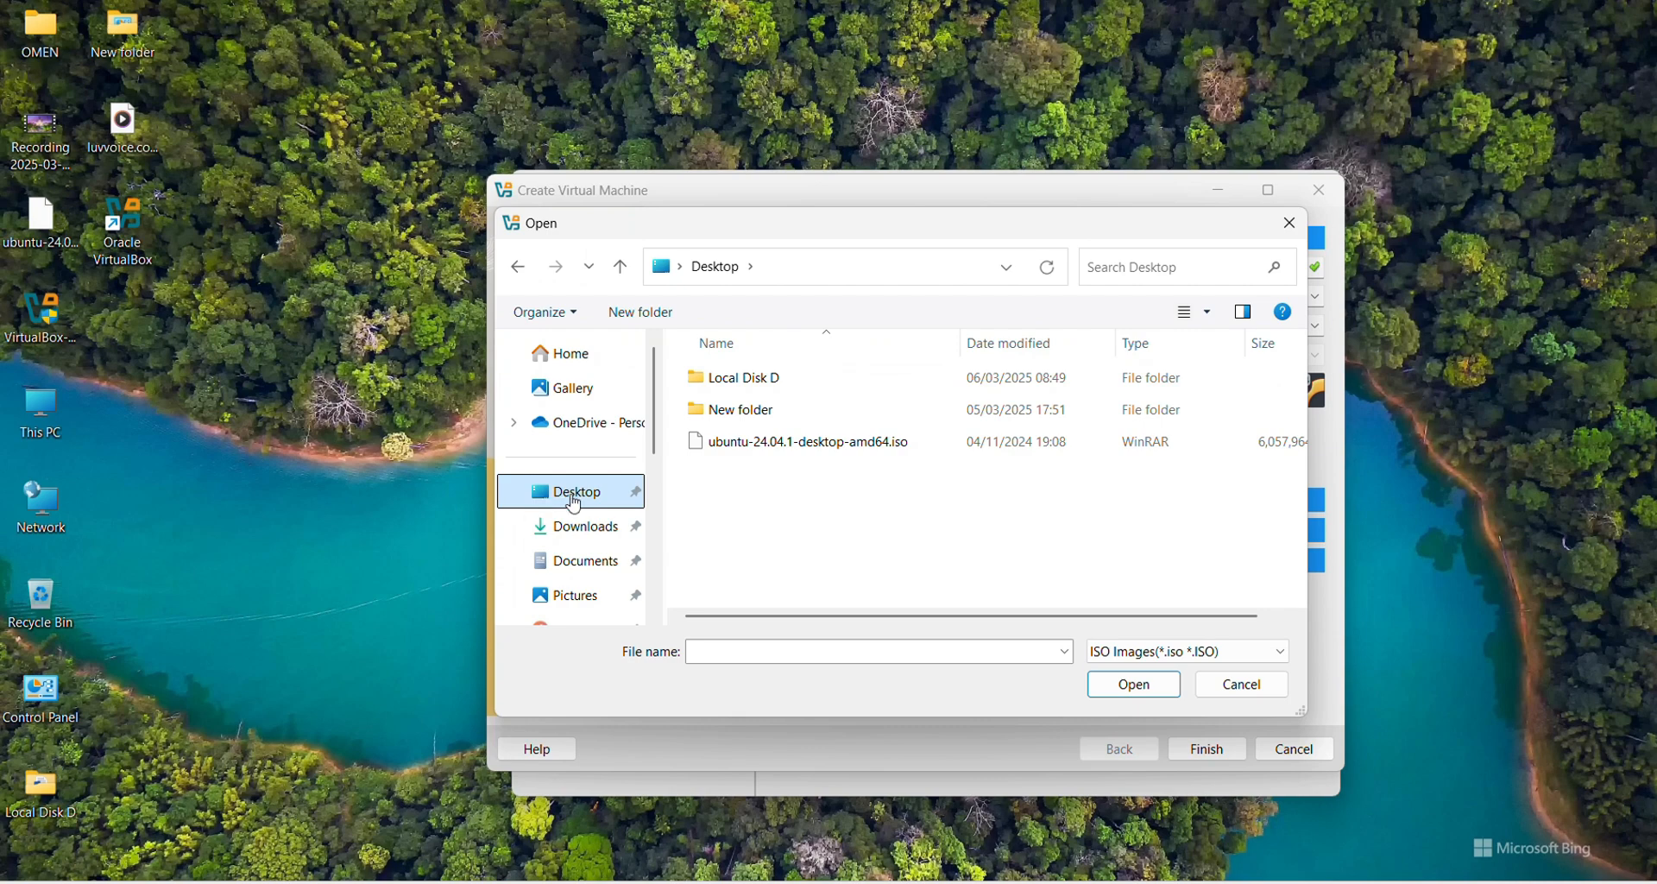
left_click(830, 447)
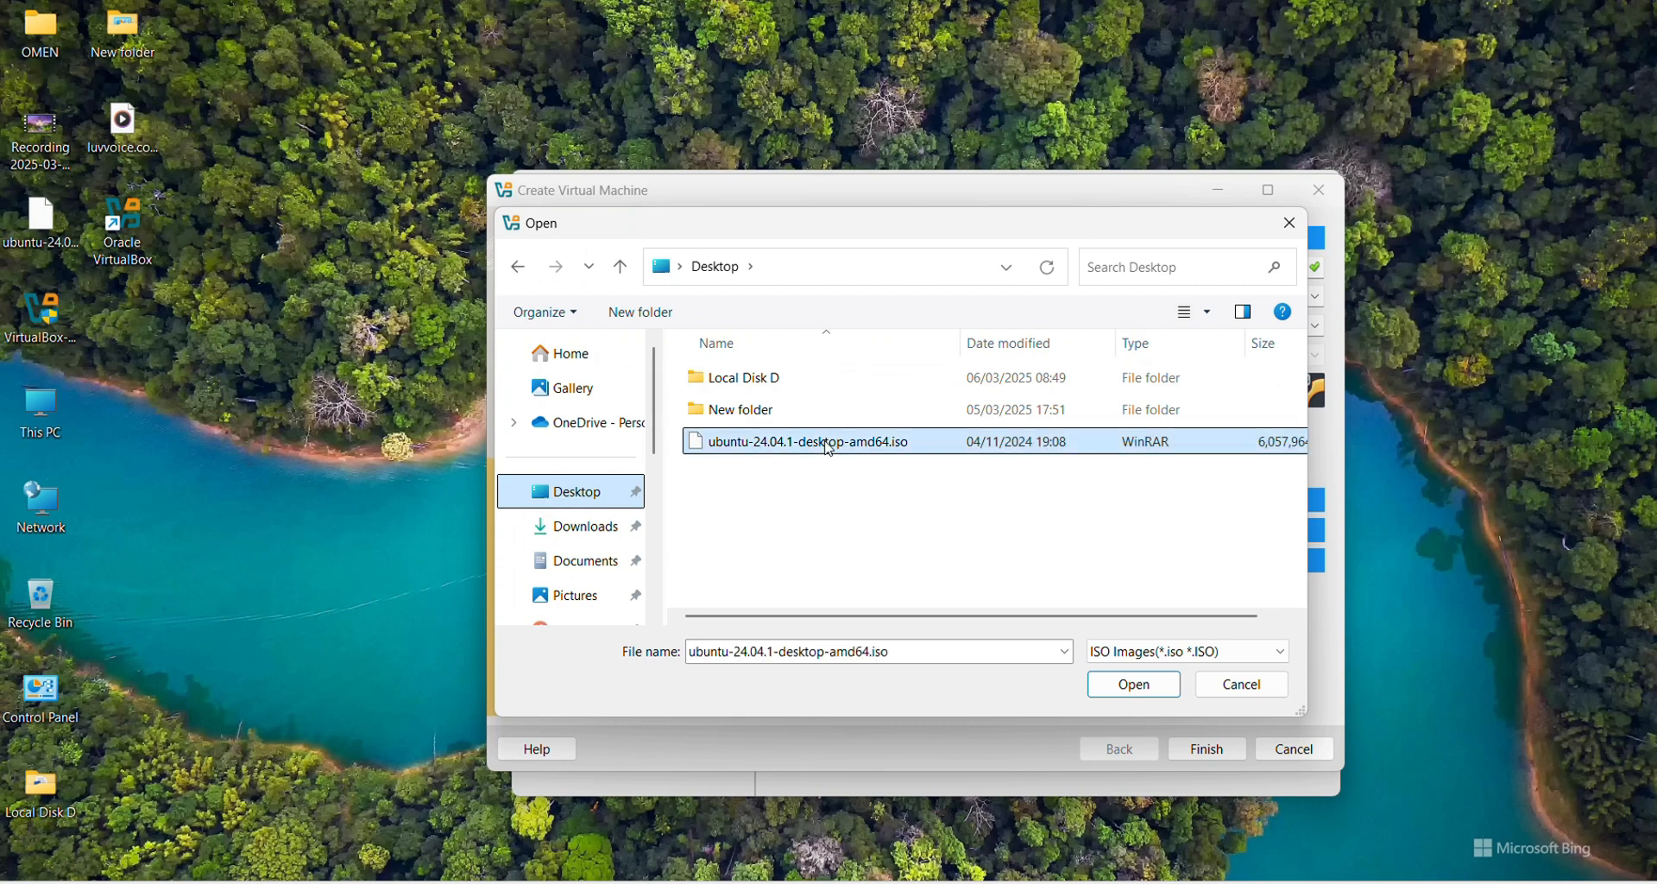
left_click(1124, 682)
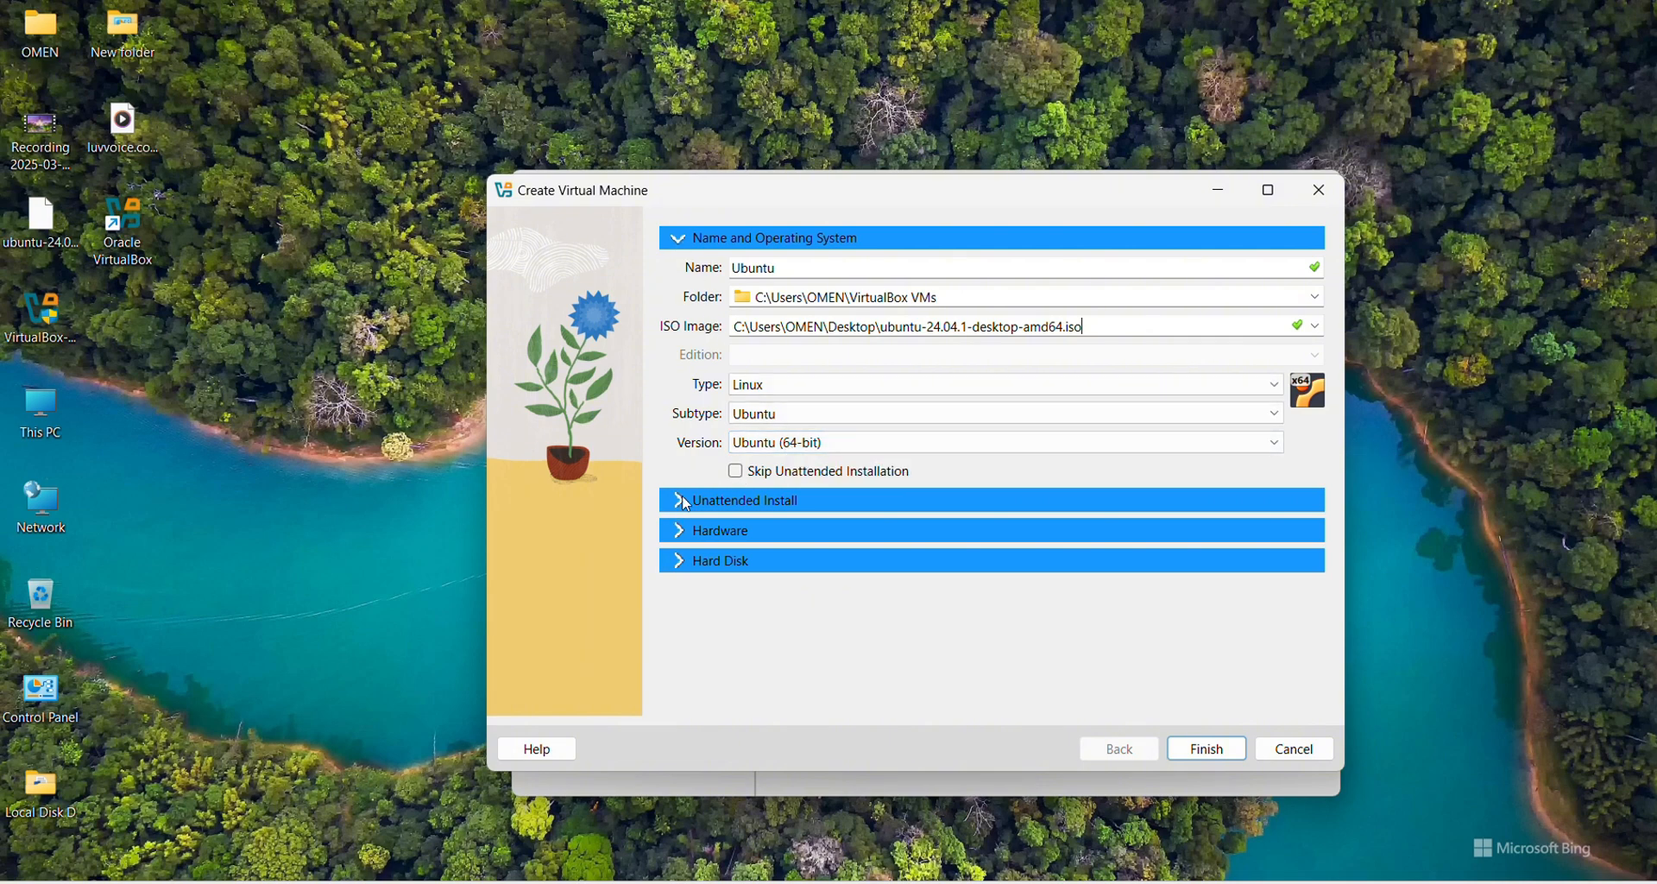
Step: Under Unattended Install, replace the default username with a new capitalized one
left_click(713, 501)
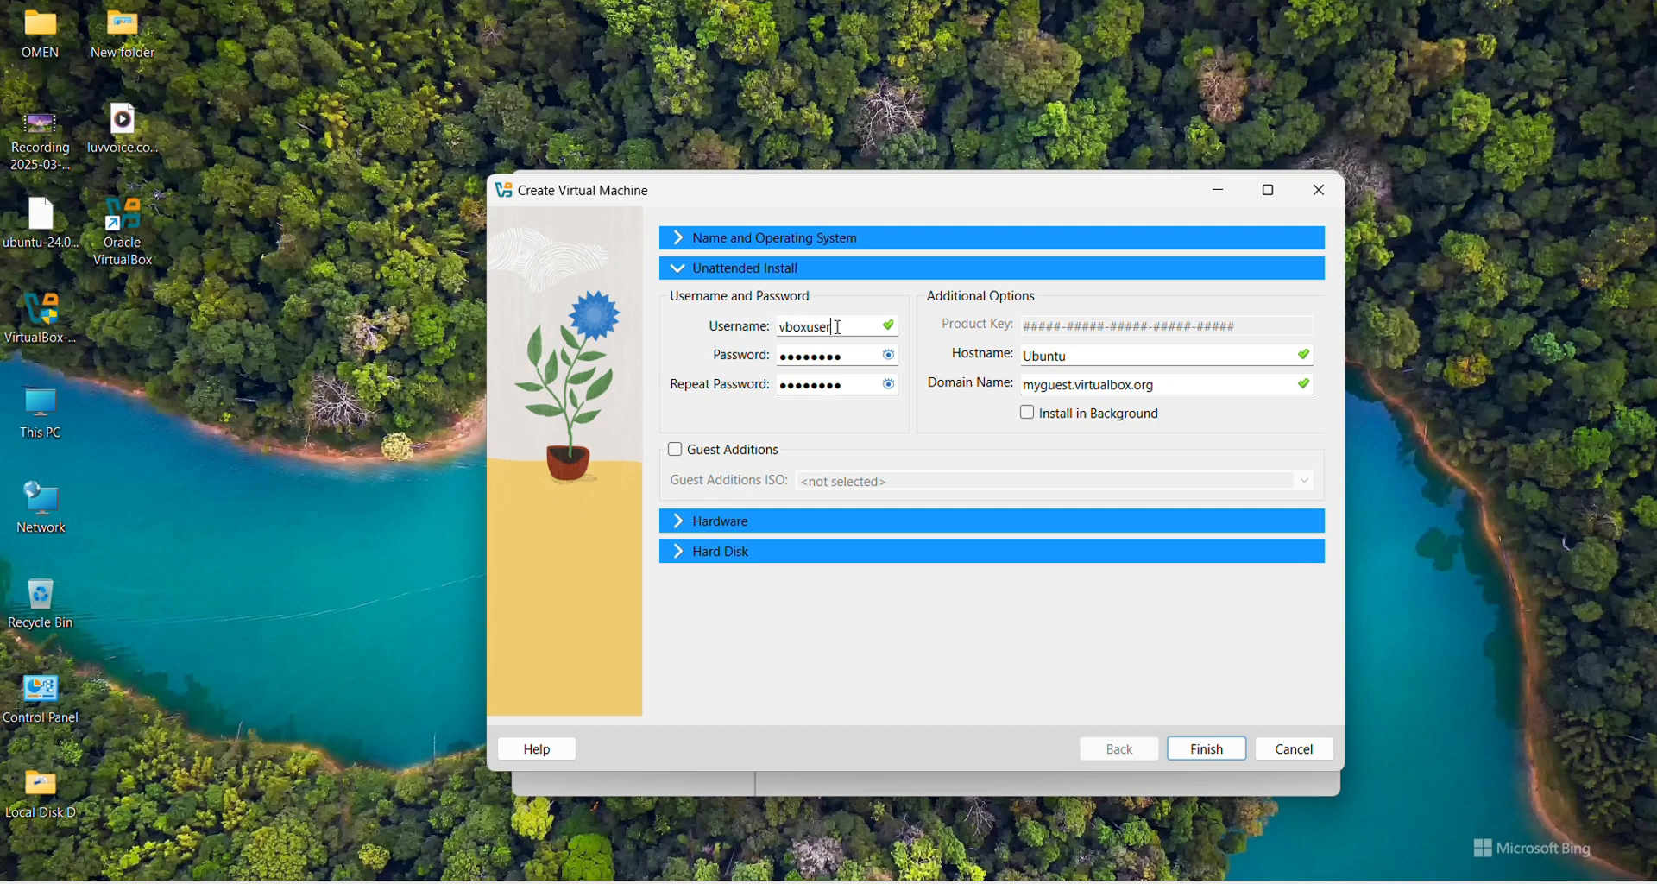
key("BackSpace")
type("ubu")
key("BackSpace")
key("BackSpace")
key("BackSpace")
type("U")
Step: Enter a new matching password in Password and Repeat Password, then mask them again
left_click(892, 358)
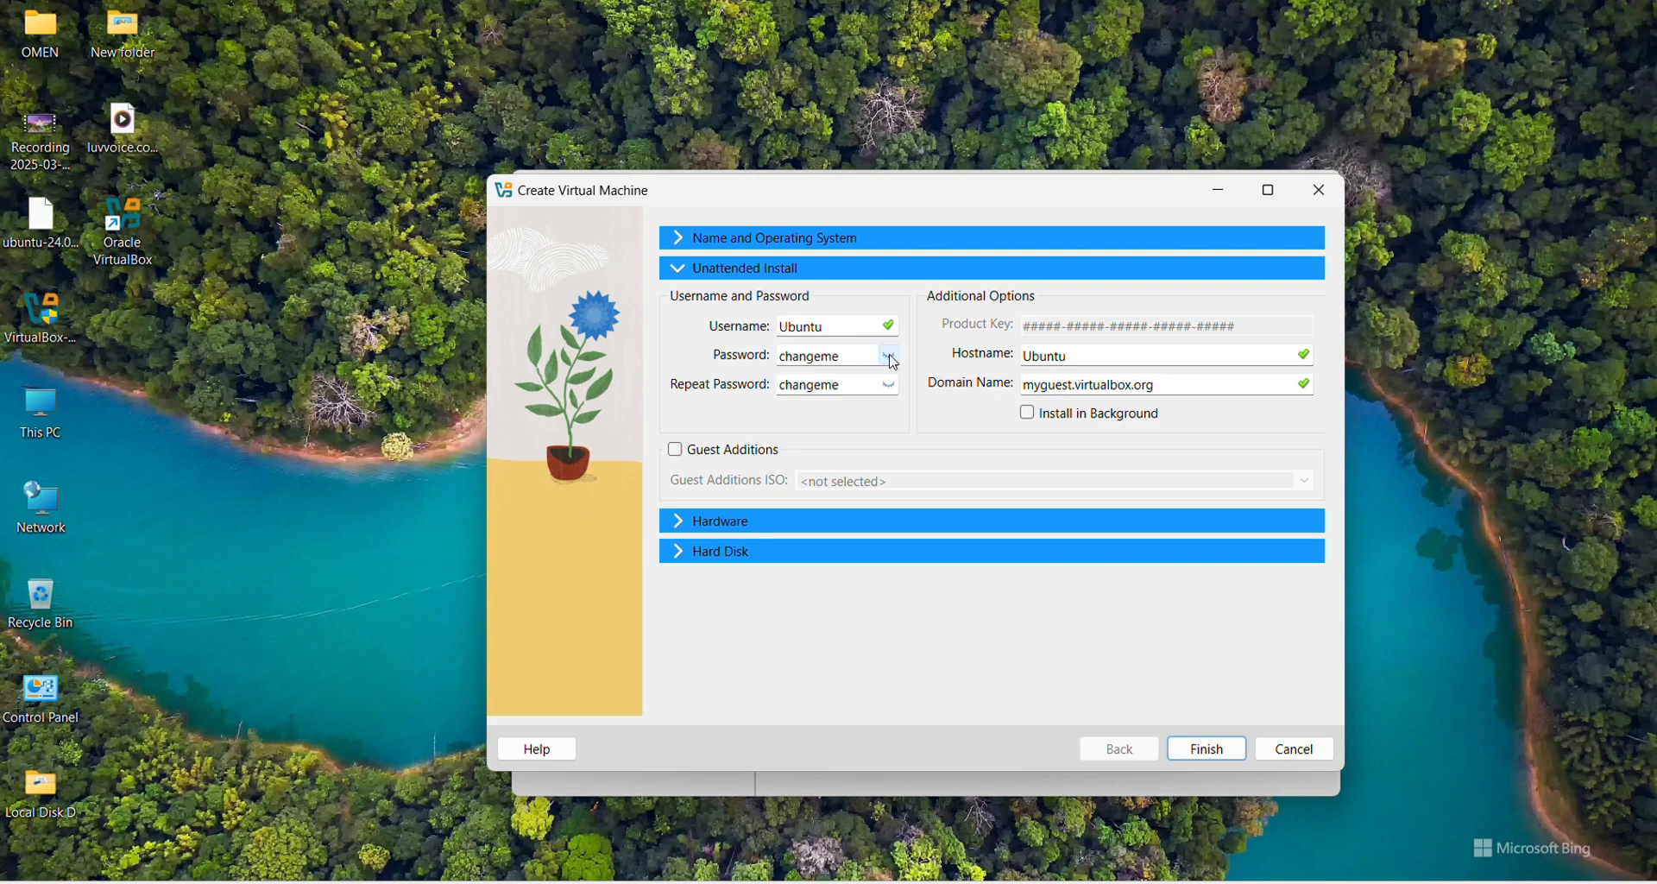
key("BackSpace")
key("BackSpace")
key("BackSpace")
key("BackSpace")
key("BackSpace")
key("BackSpace")
key("BackSpace")
key("BackSpace")
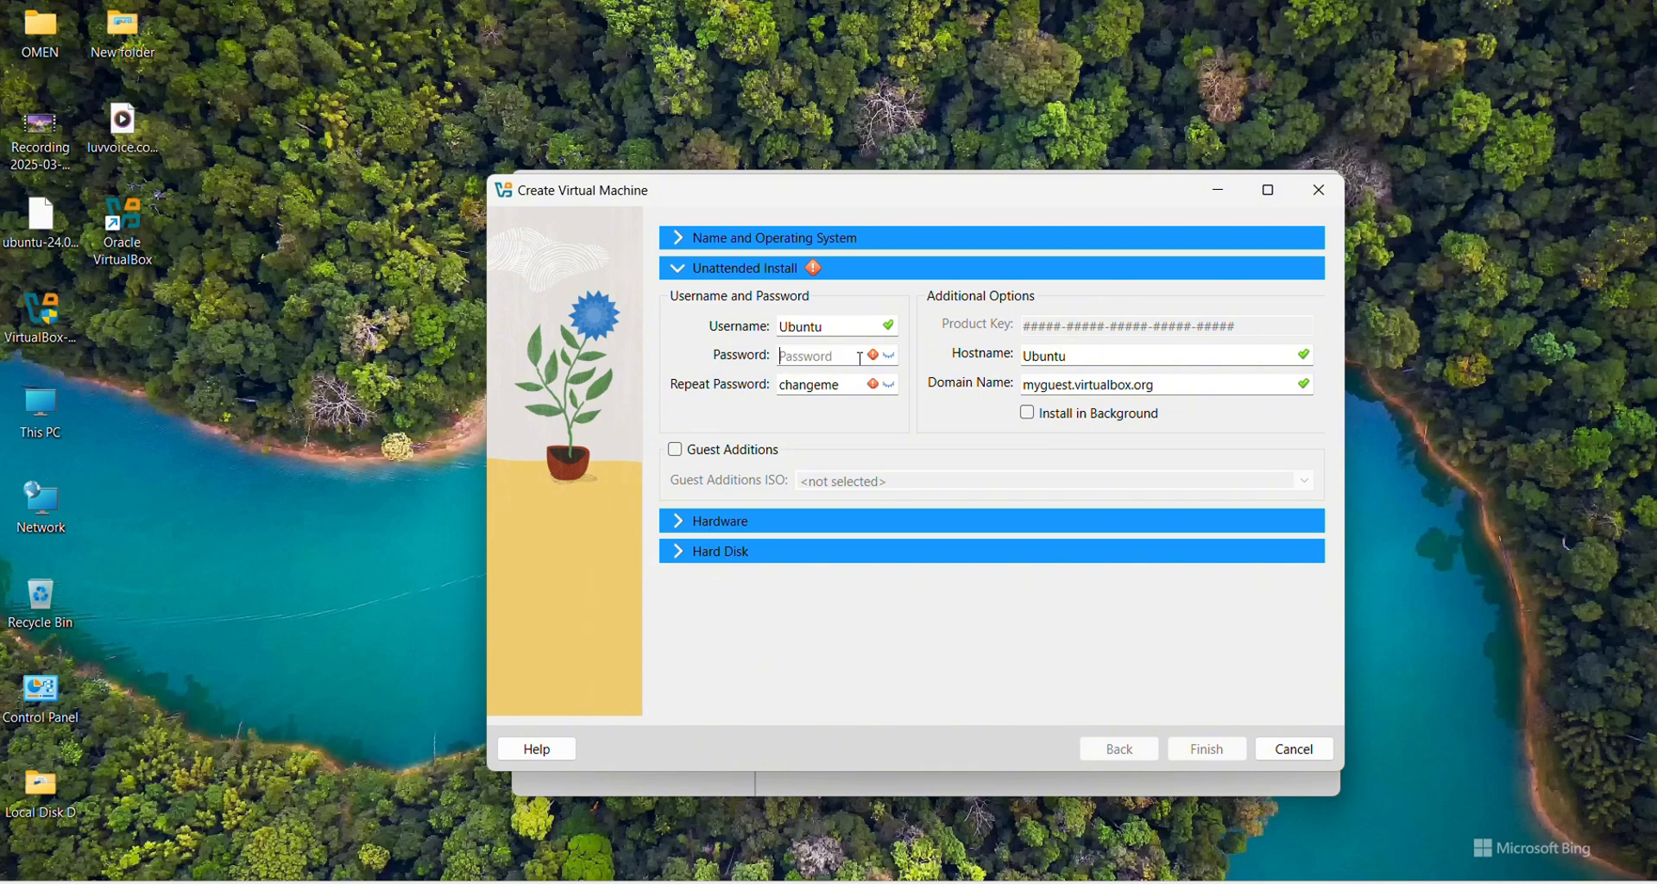
left_click(852, 394)
key("BackSpace")
key("BackSpace")
key("BackSpace")
key("BackSpace")
key("BackSpace")
key("BackSpace")
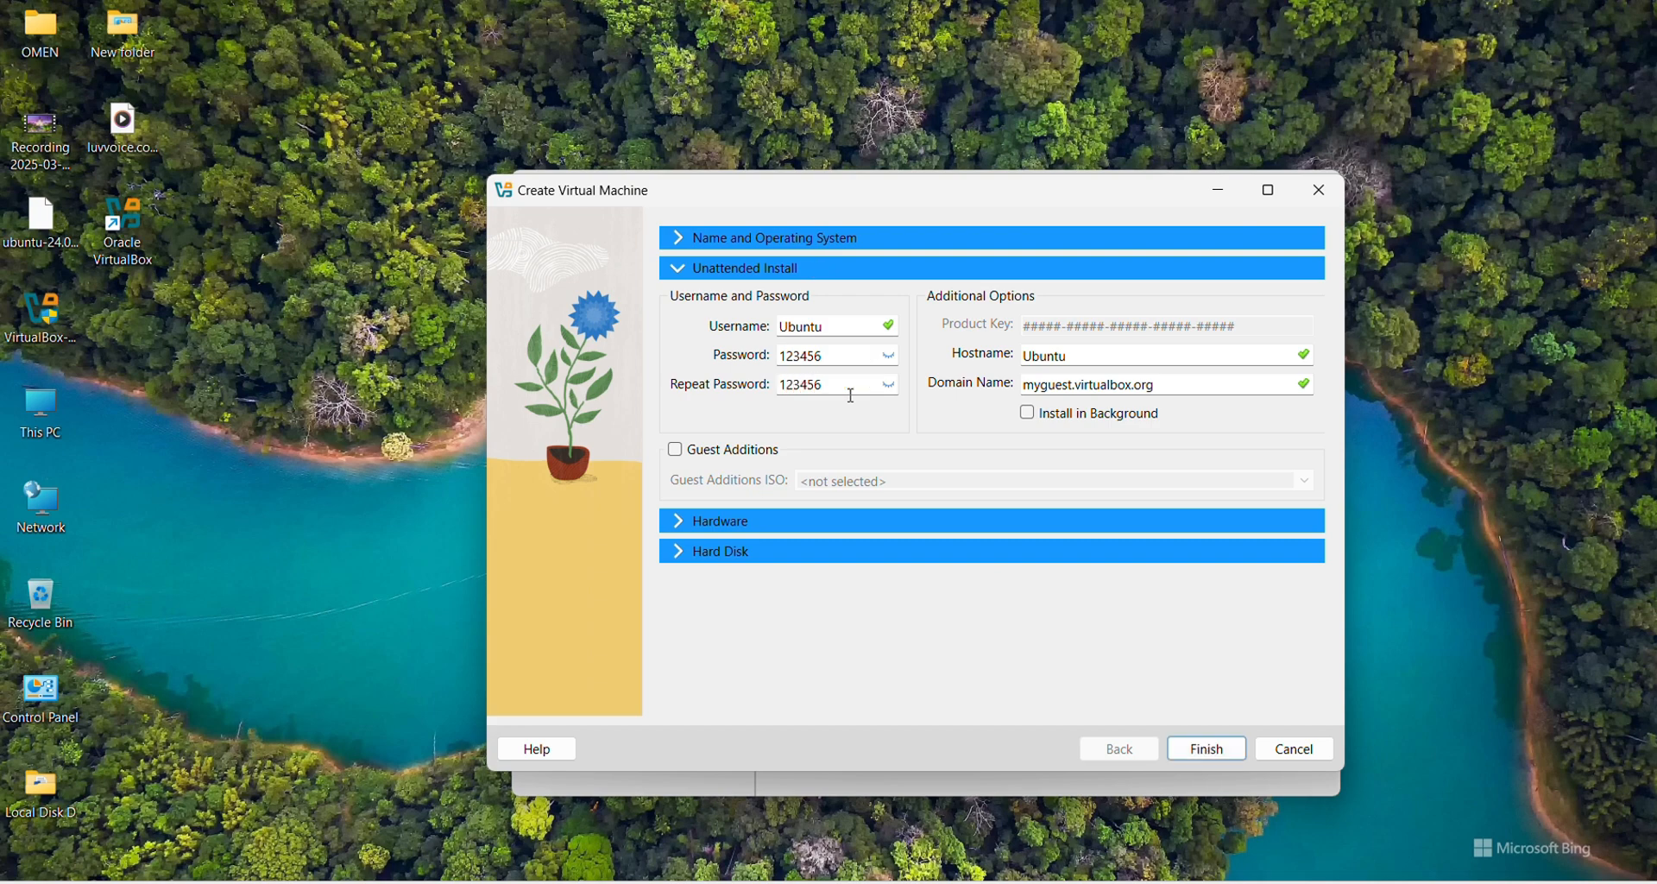
left_click(842, 364)
type("78")
left_click(890, 356)
left_click(686, 524)
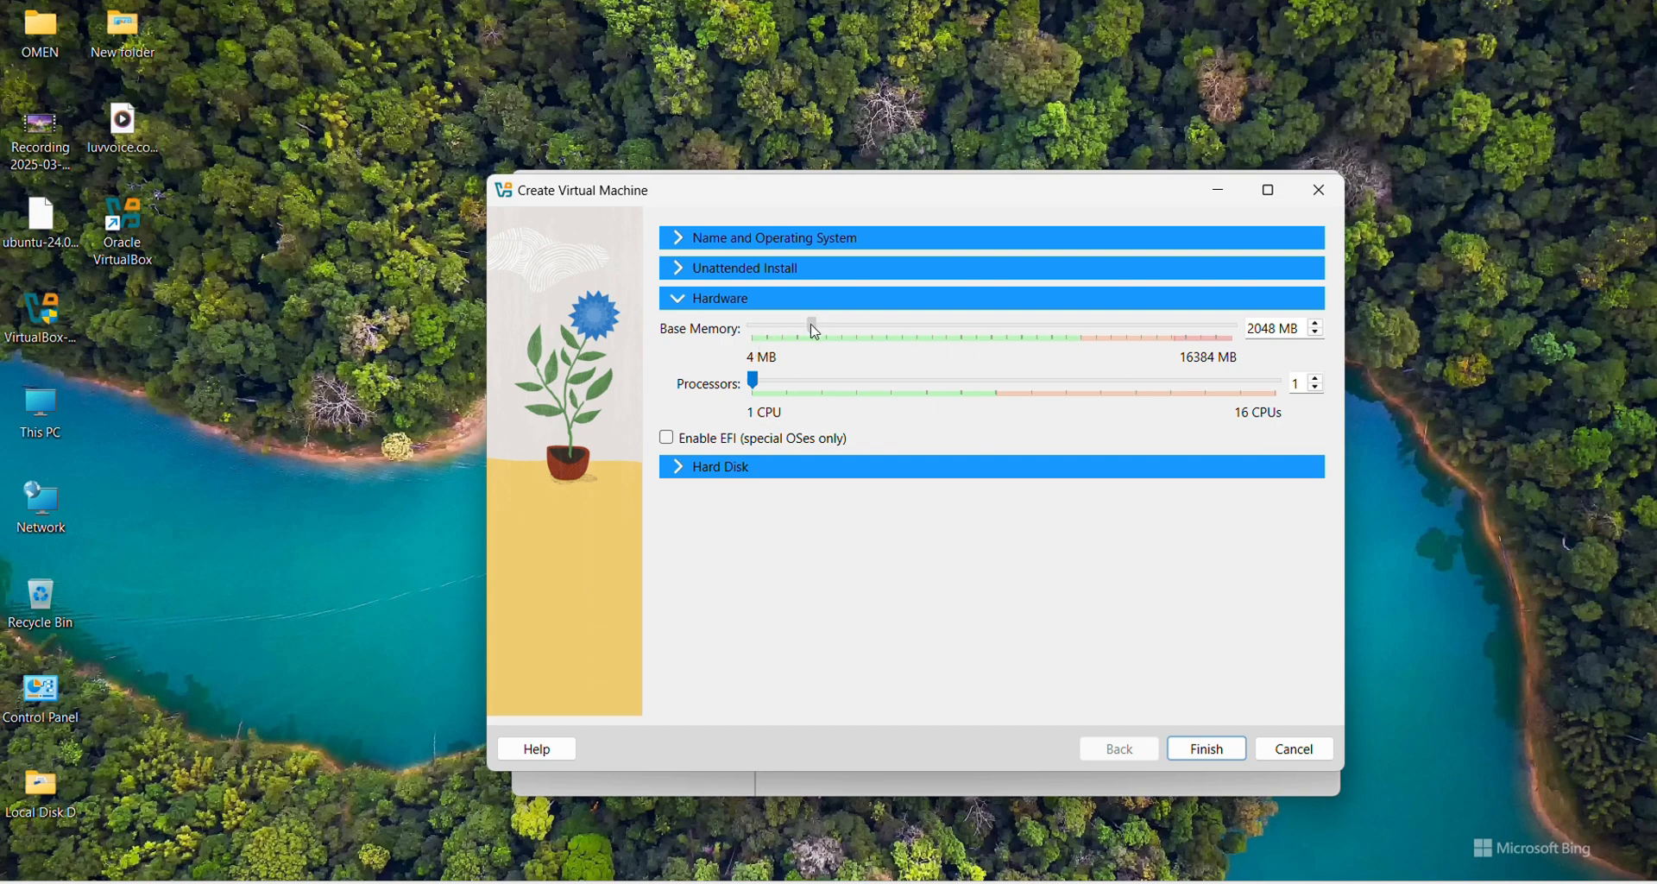
Step: Raise base memory to 10228 MB and the processor count to 8
left_click_drag(814, 327, 1048, 337)
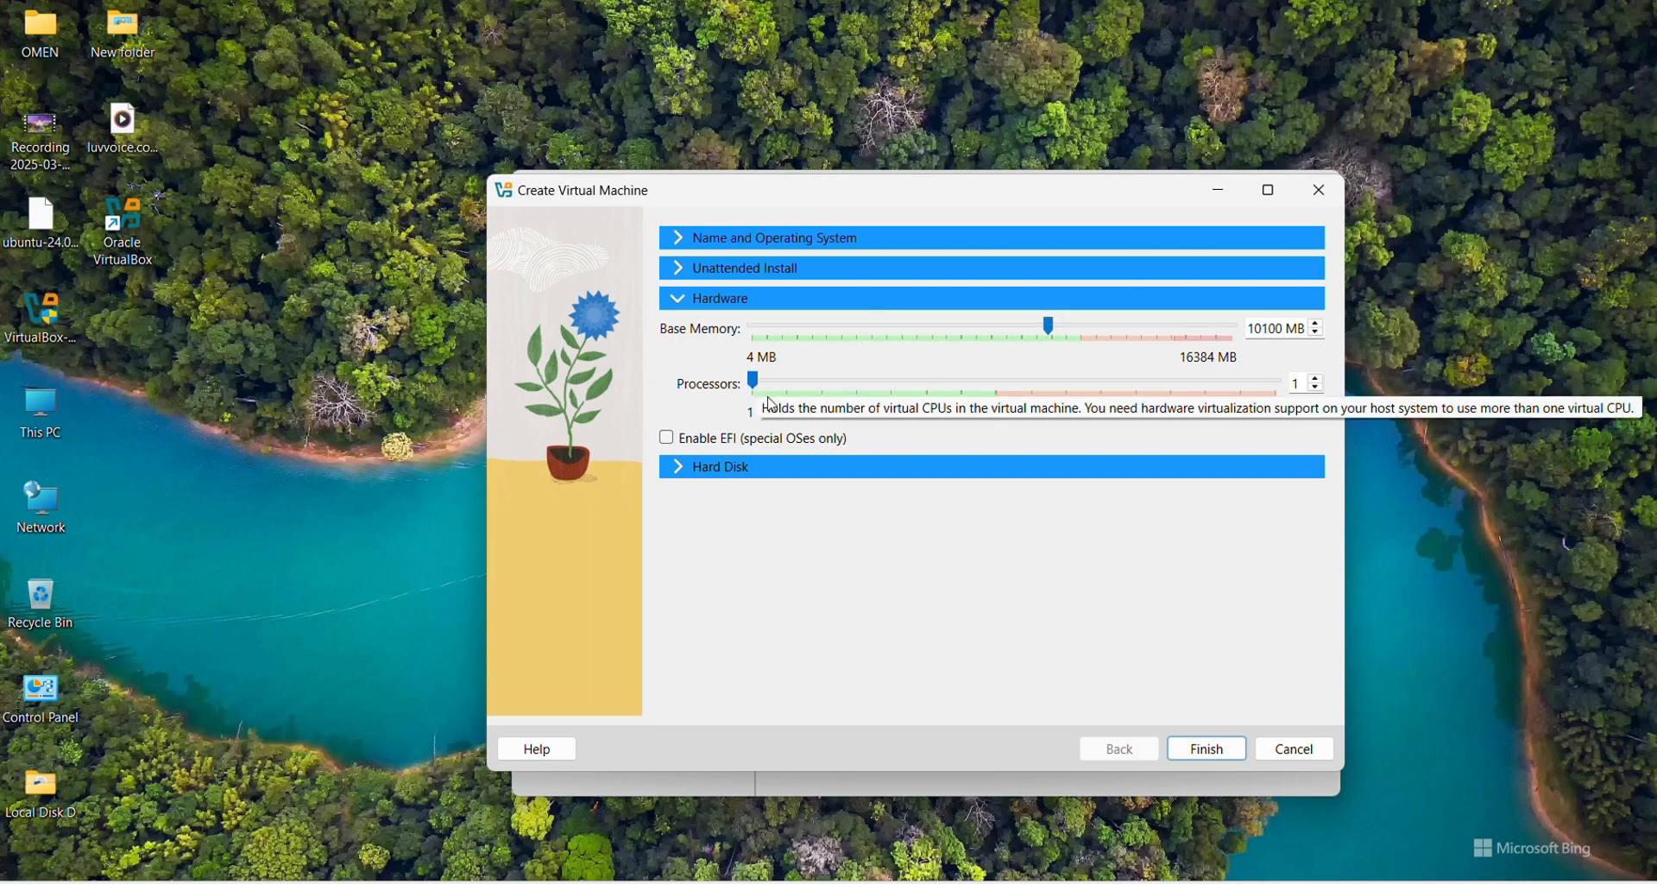
key("Right")
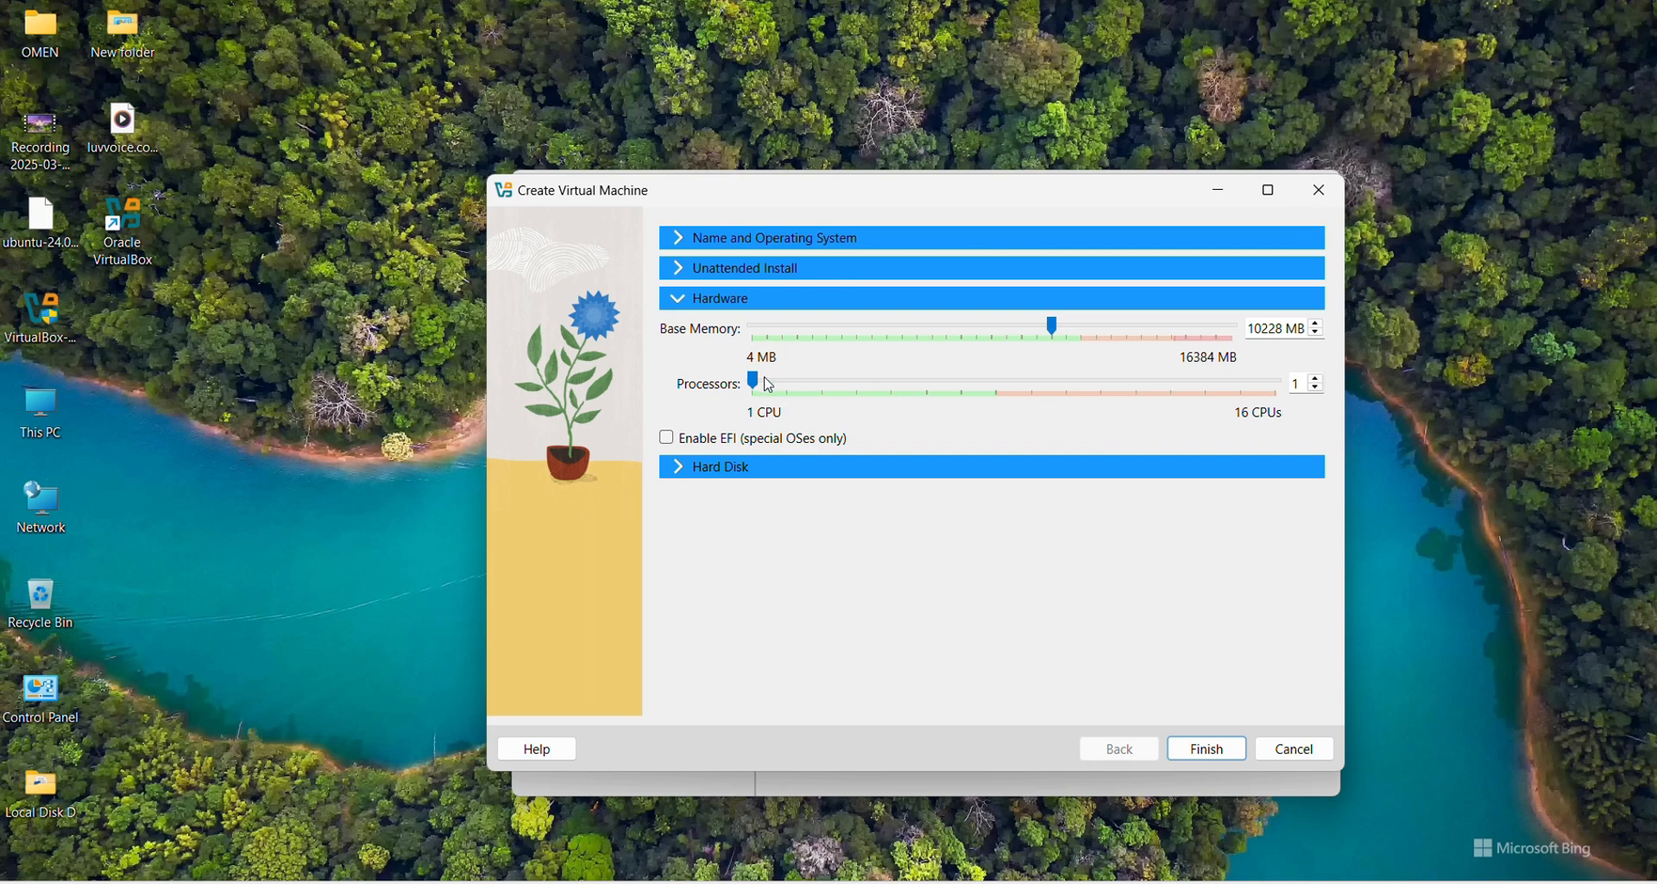
left_click_drag(763, 388, 859, 385)
left_click_drag(863, 386, 994, 390)
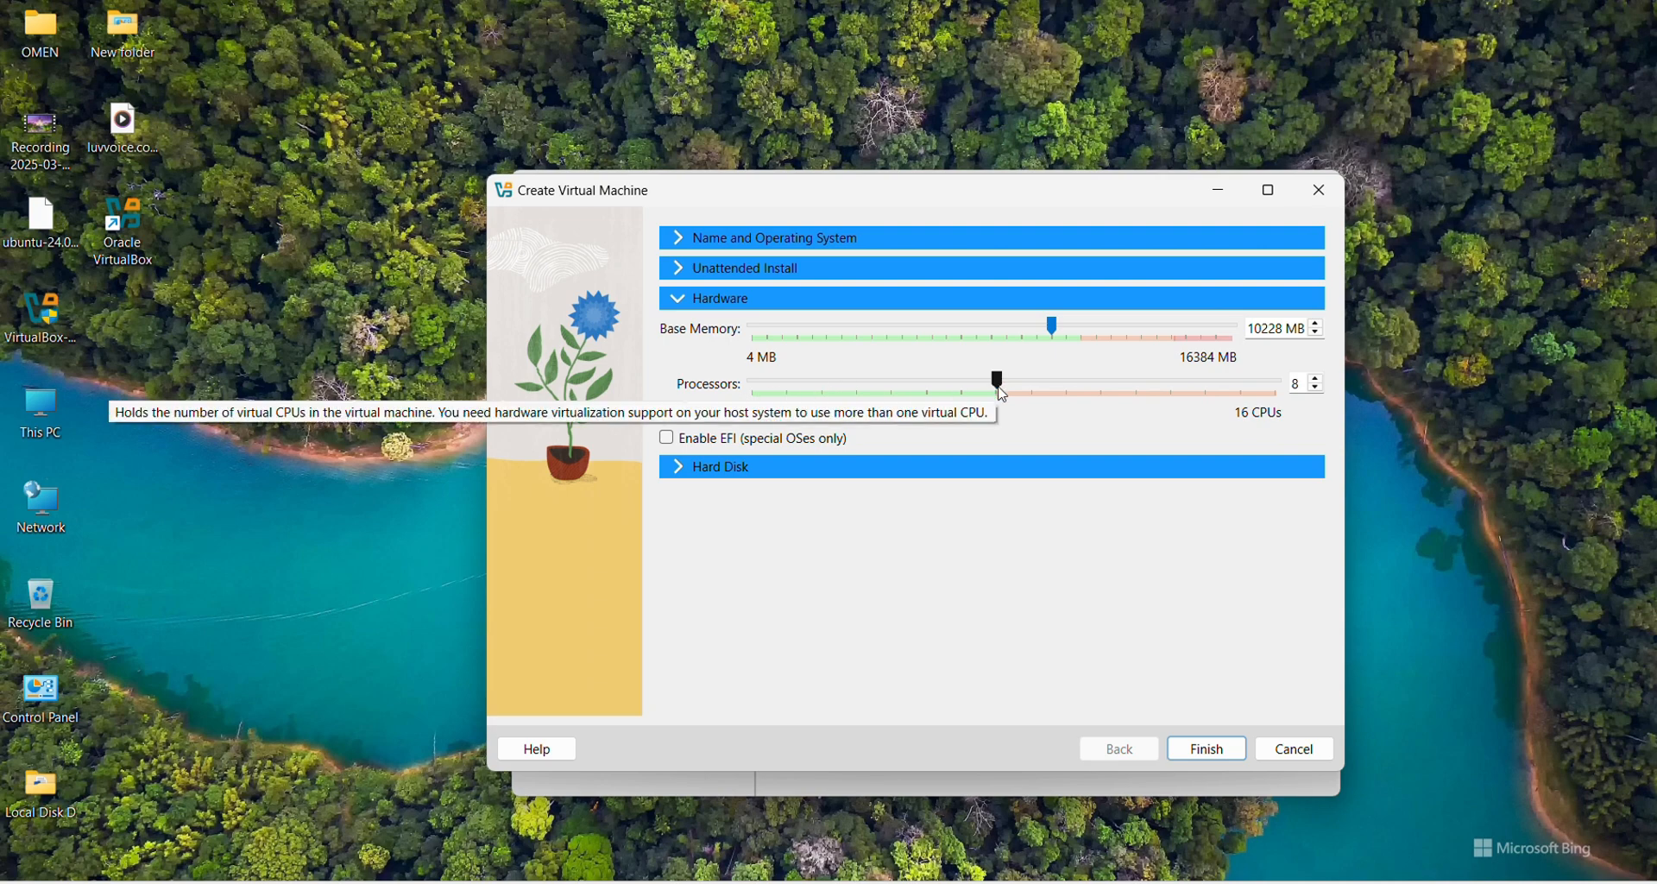
left_click(685, 477)
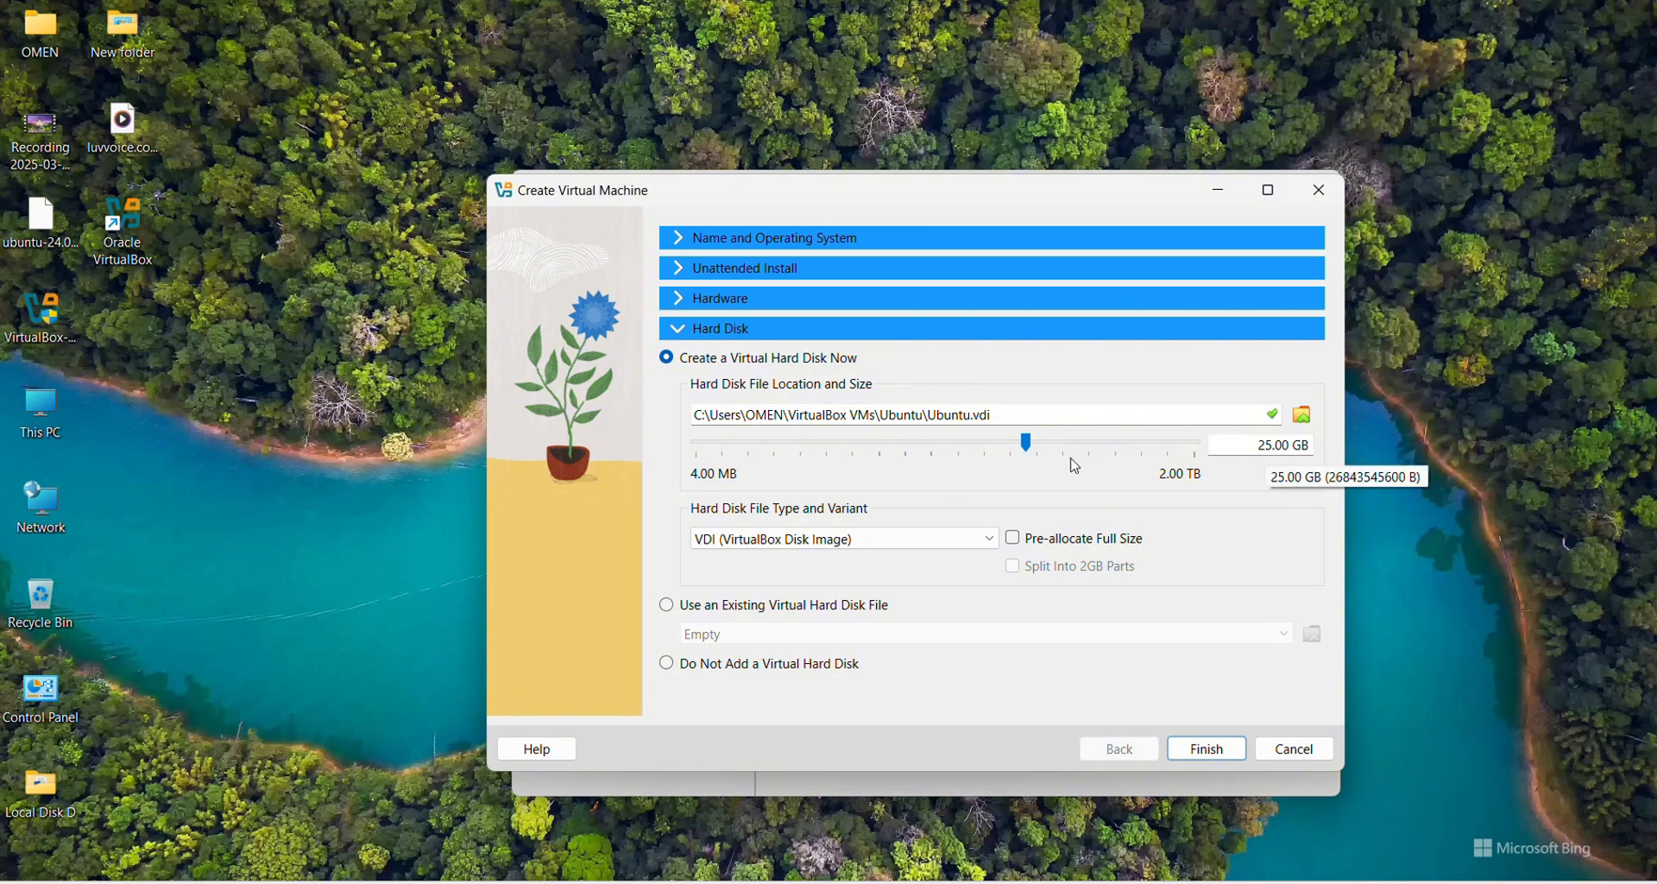
Step: Enlarge the virtual disk to 60.81 GB and finish creating the Ubuntu VM
left_click_drag(1027, 442, 1066, 445)
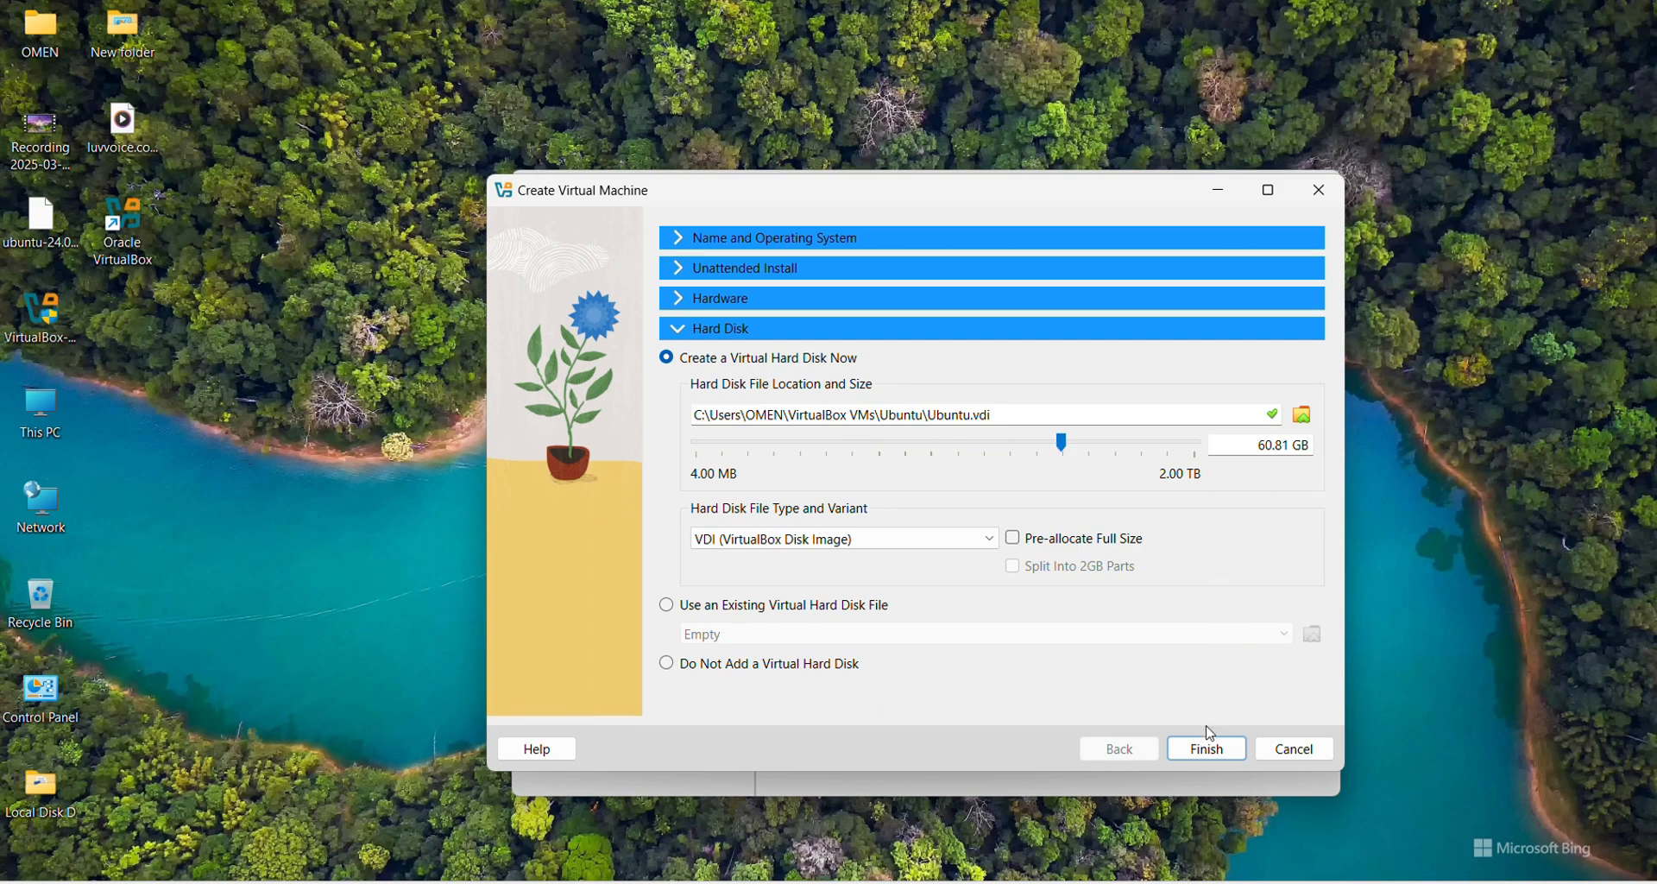
left_click(1211, 751)
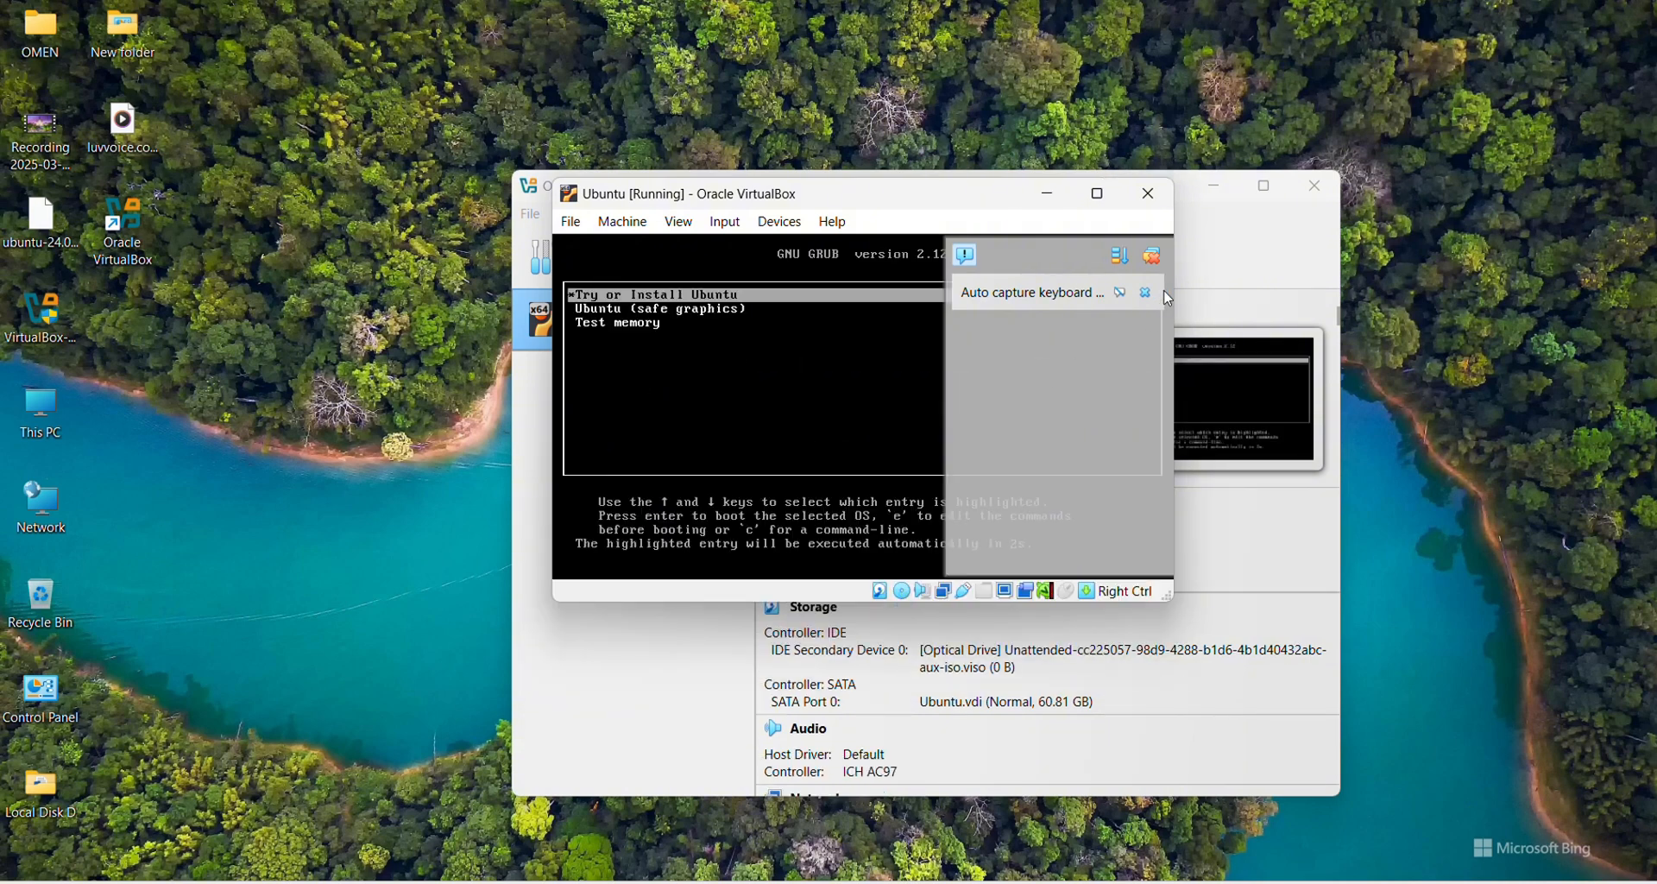
Step: Dismiss the keyboard capture notice and move the VM window up and left while installing
left_click(1156, 257)
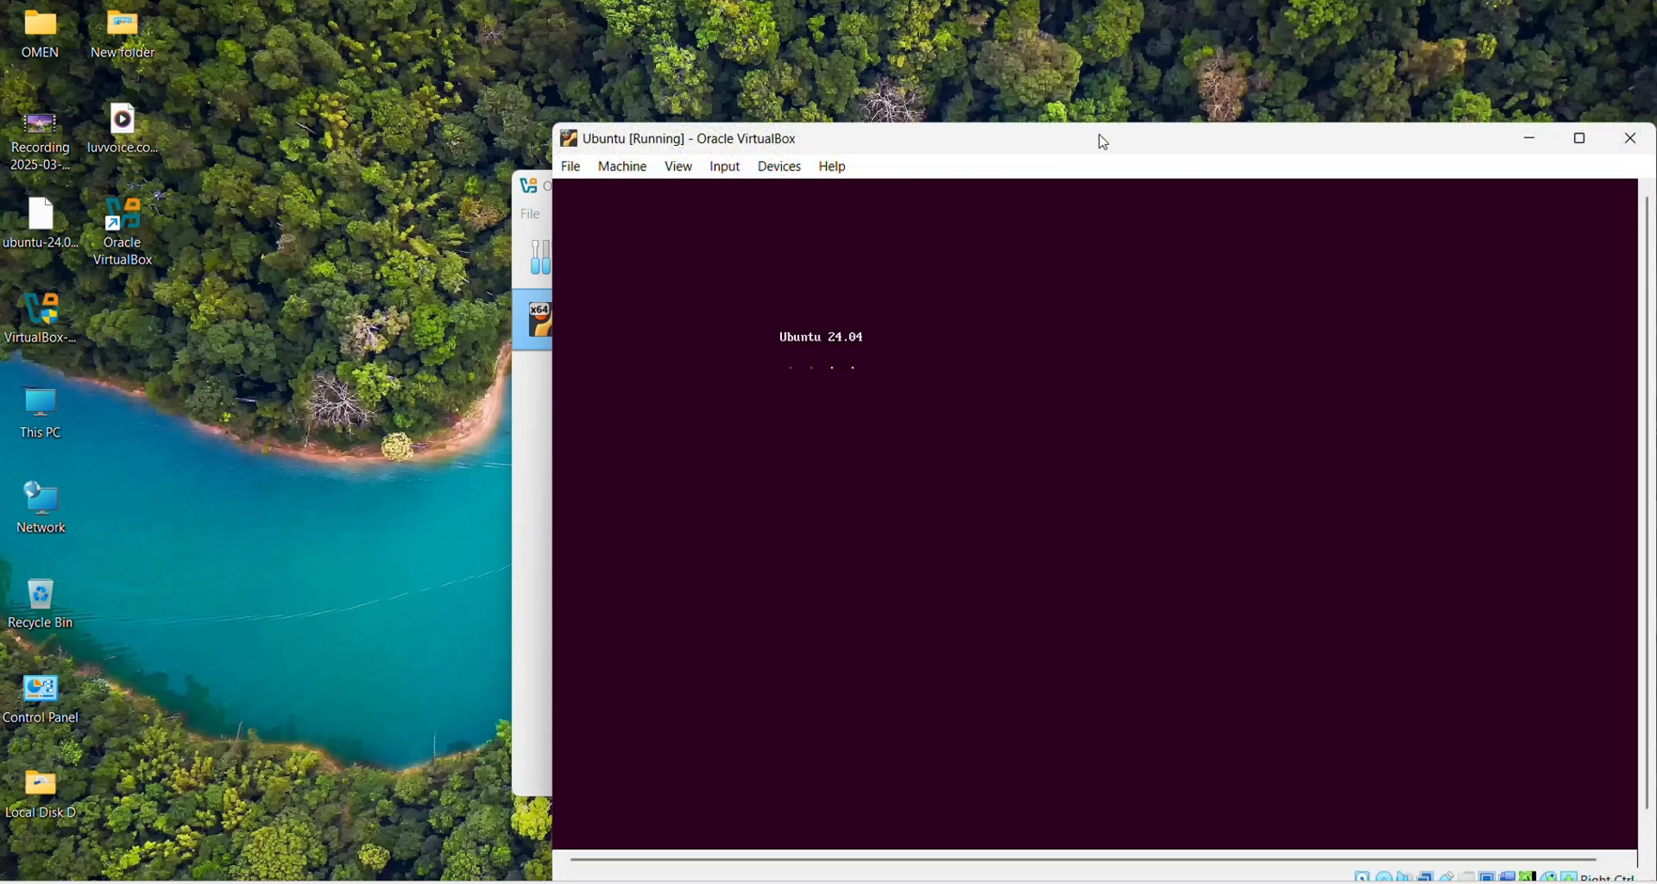
left_click_drag(1099, 140, 878, 83)
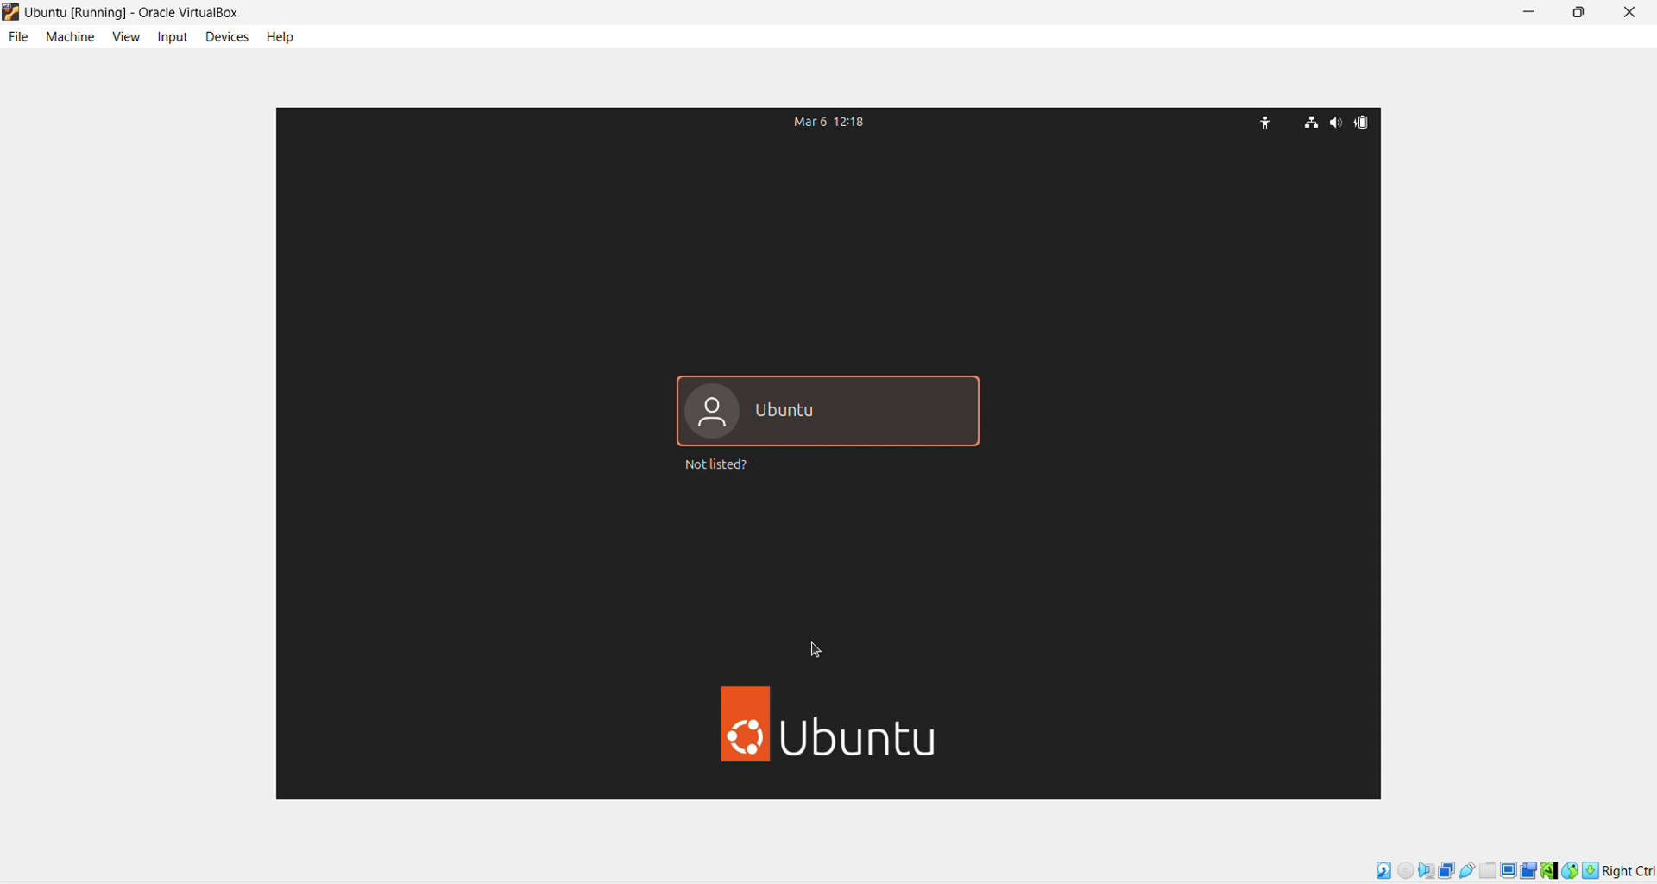
Step: Log in as the Ubuntu user with the account password
left_click(830, 423)
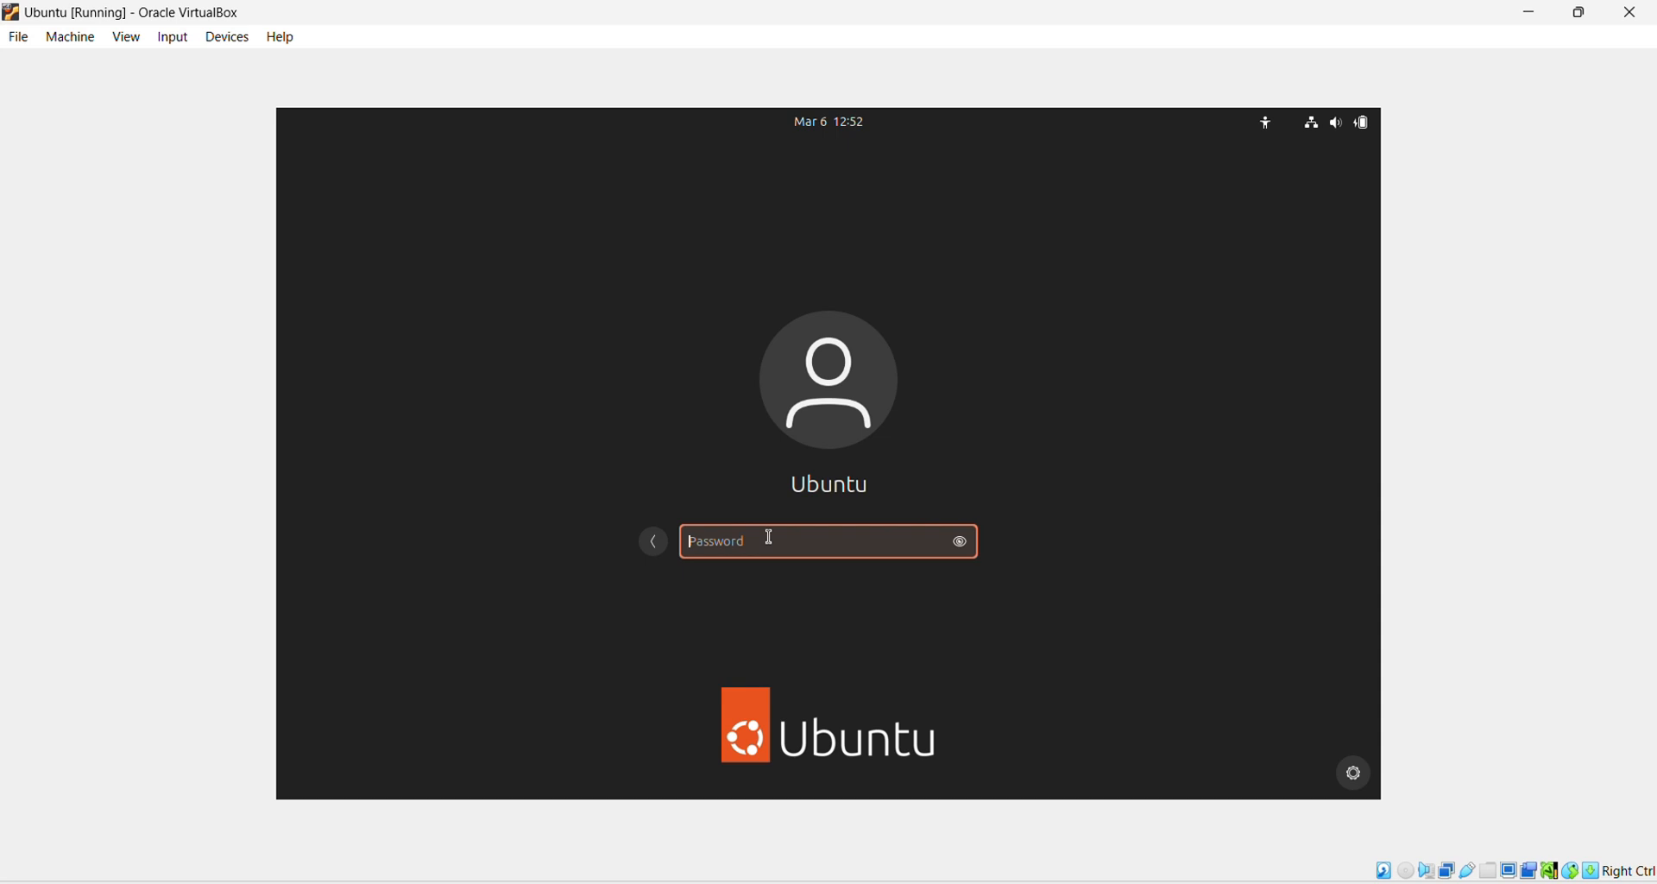
type("********")
key("Return")
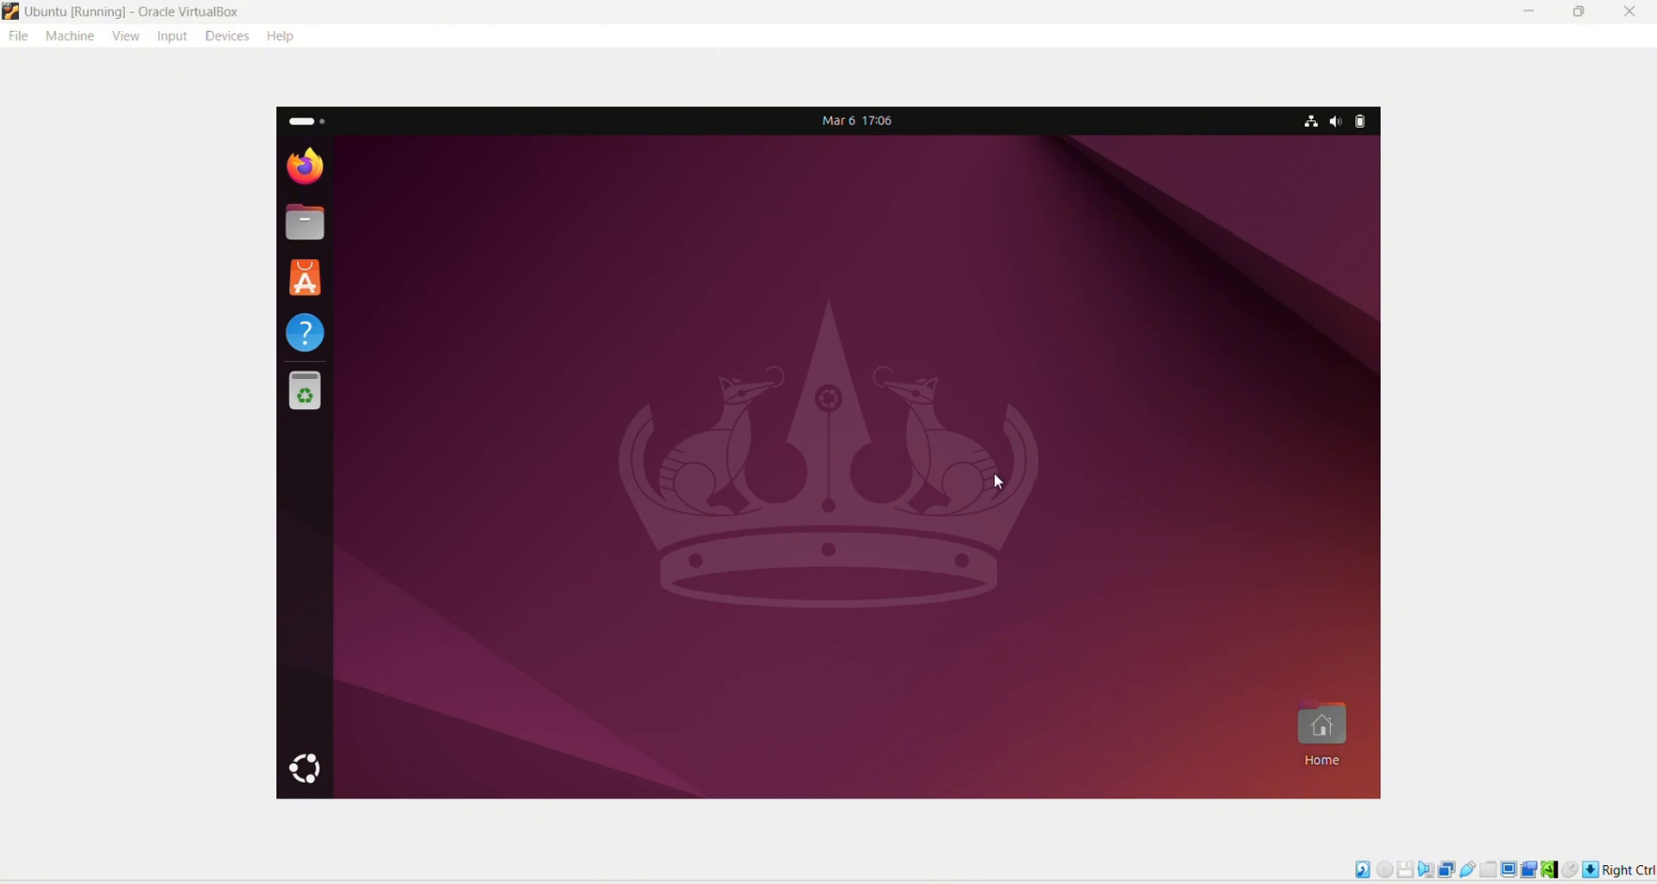
Step: Switch the VM to Full-screen Mode via View, then exit it with Host+F
left_click(127, 37)
left_click(159, 64)
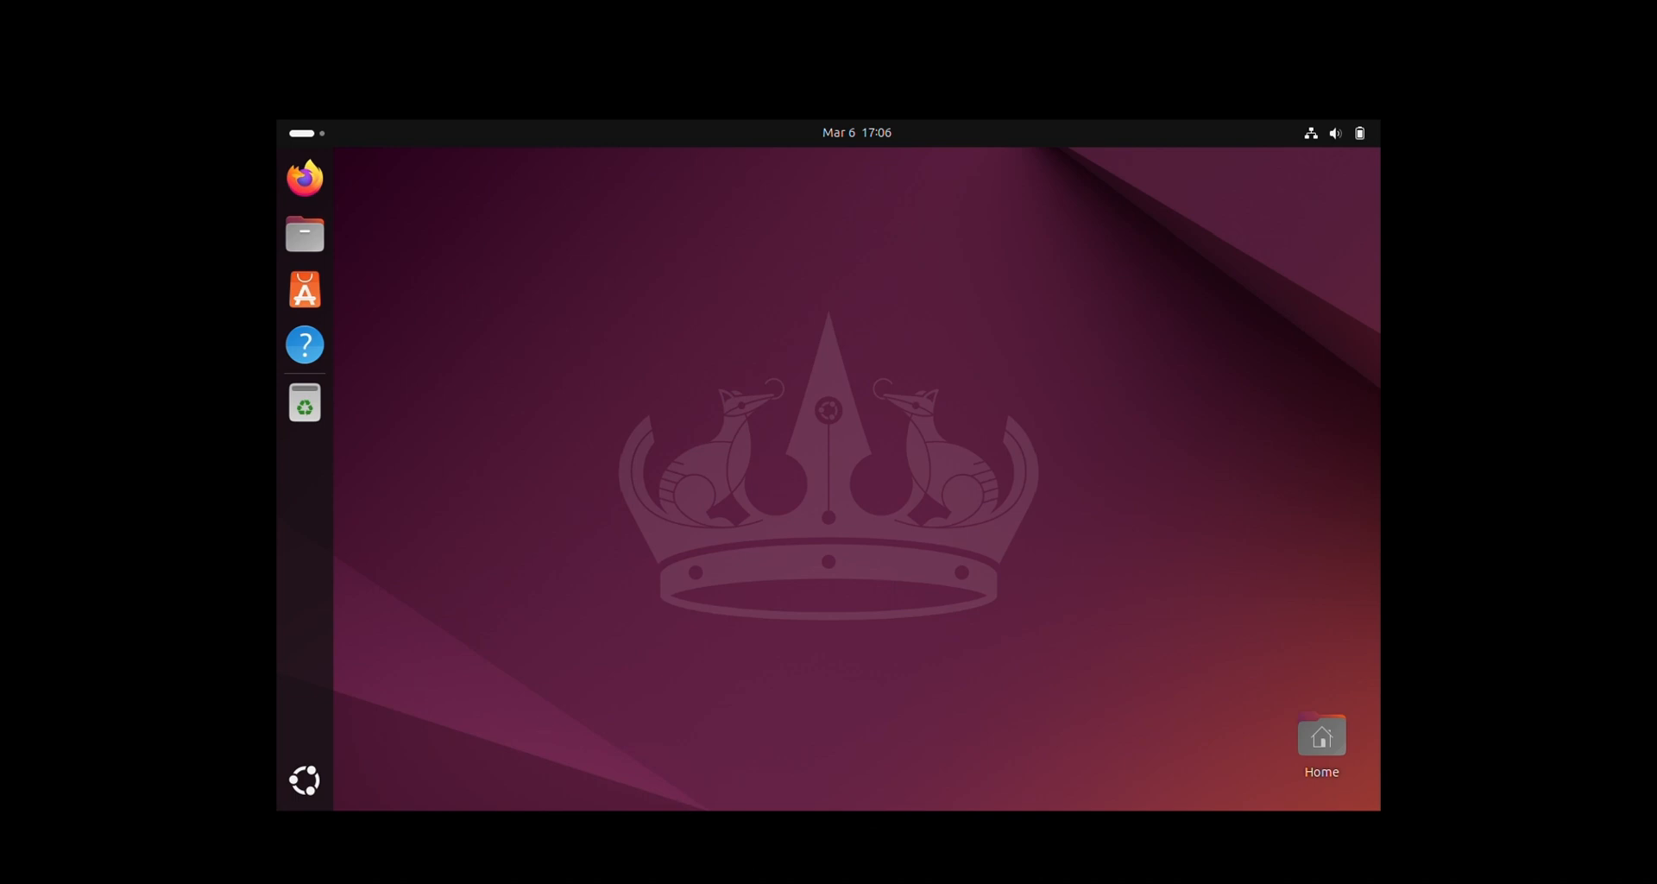
key("Control_R+f")
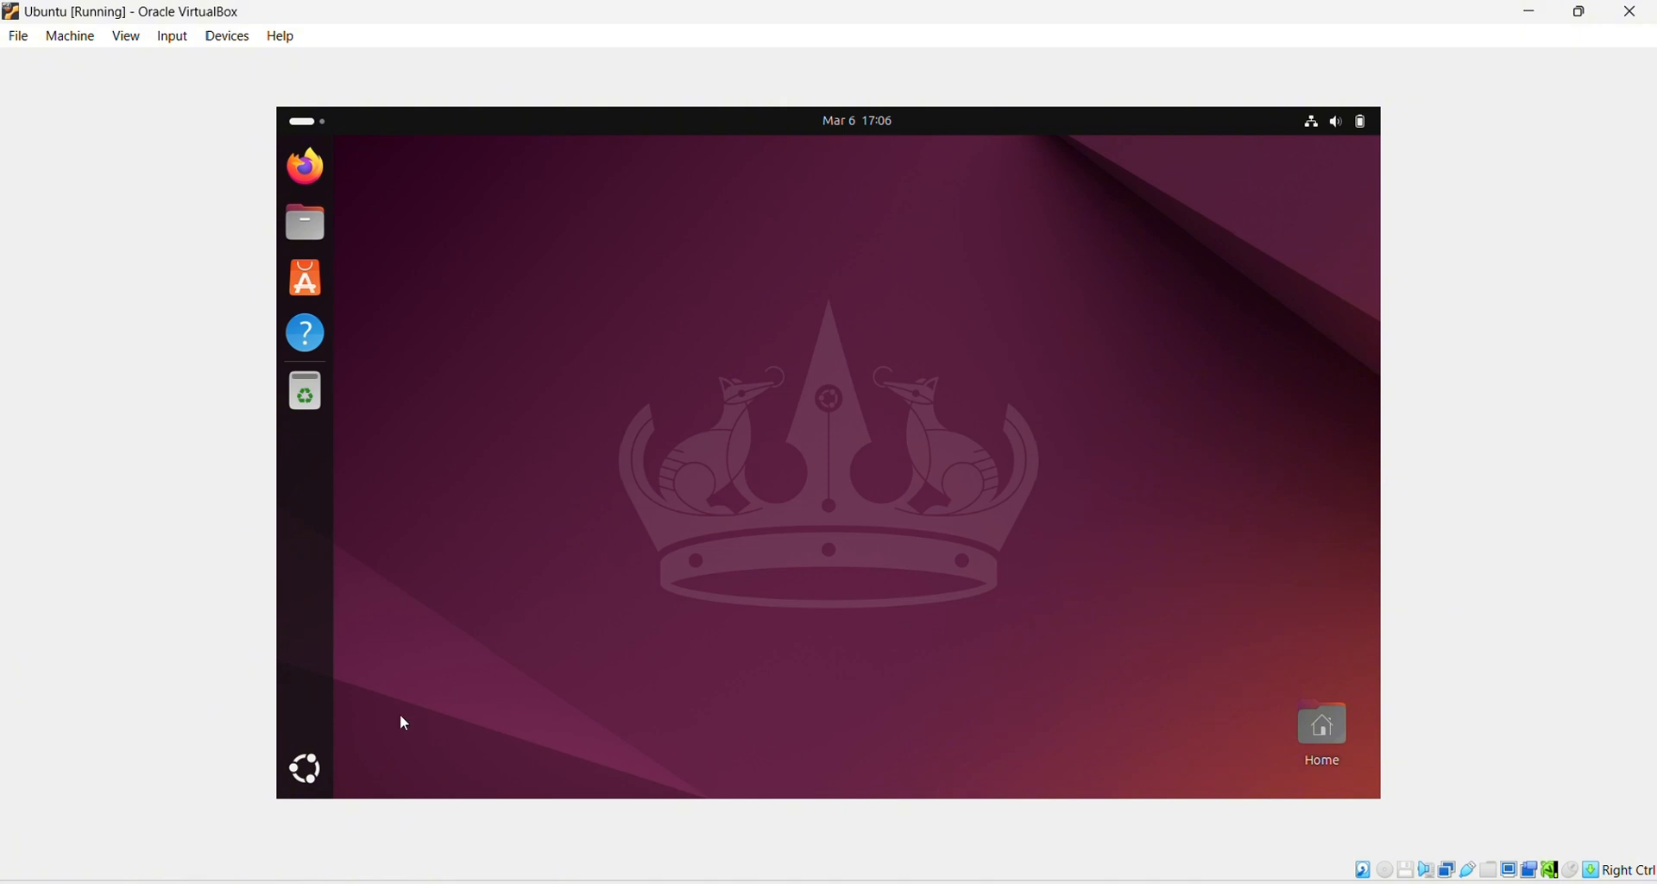
Step: Open a maximized Terminal and run sudo apt update, entering the administrator password
left_click(309, 771)
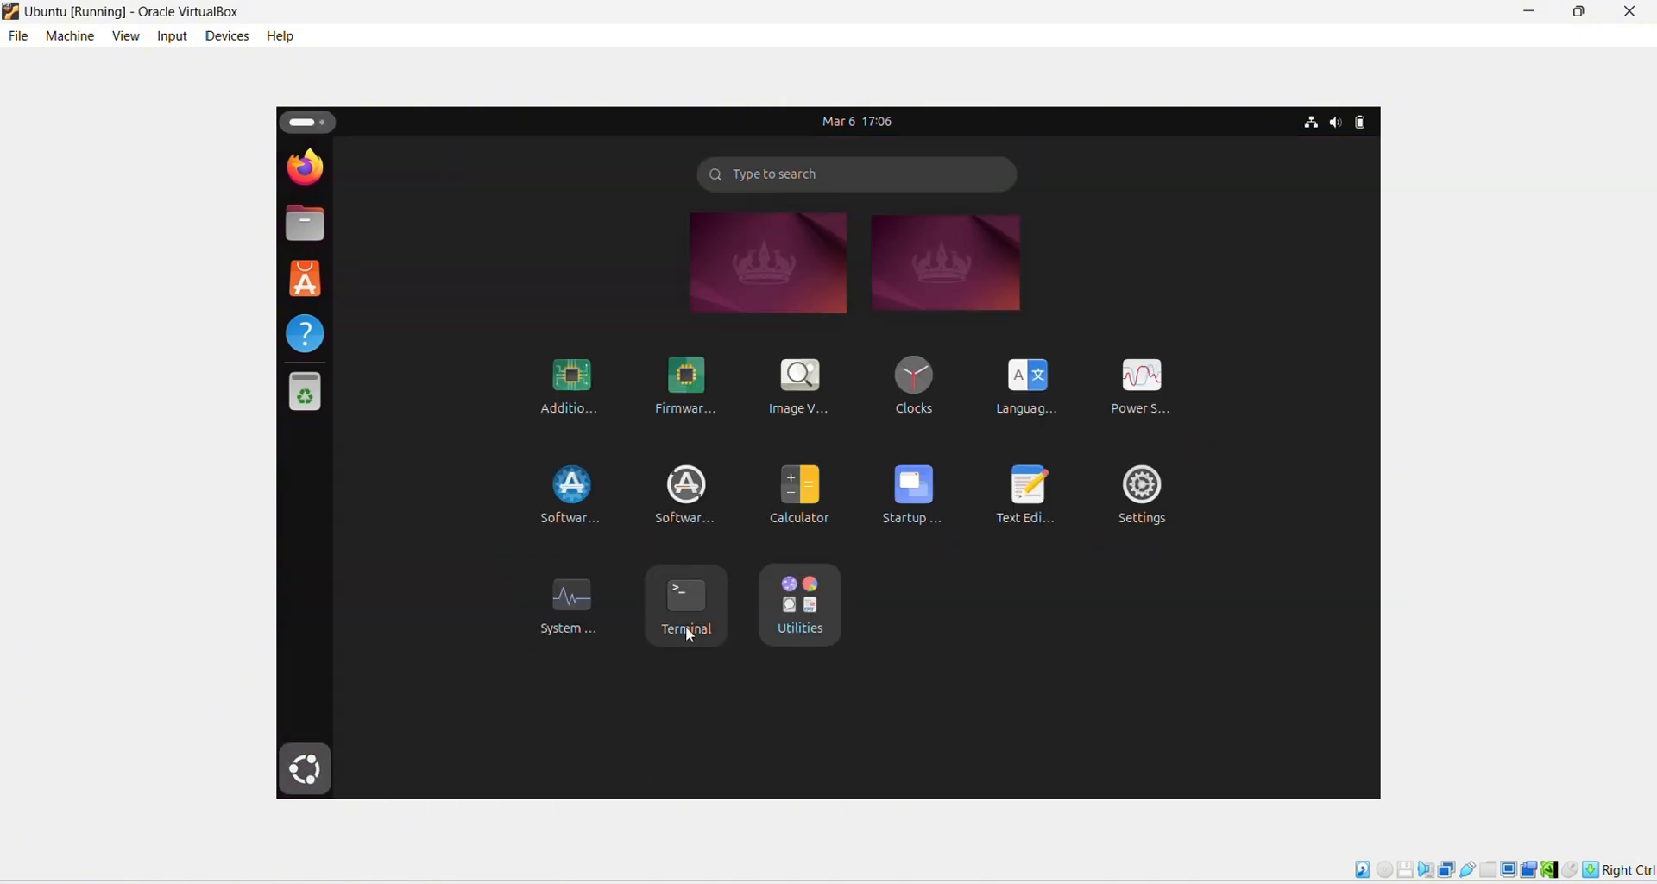
left_click(690, 603)
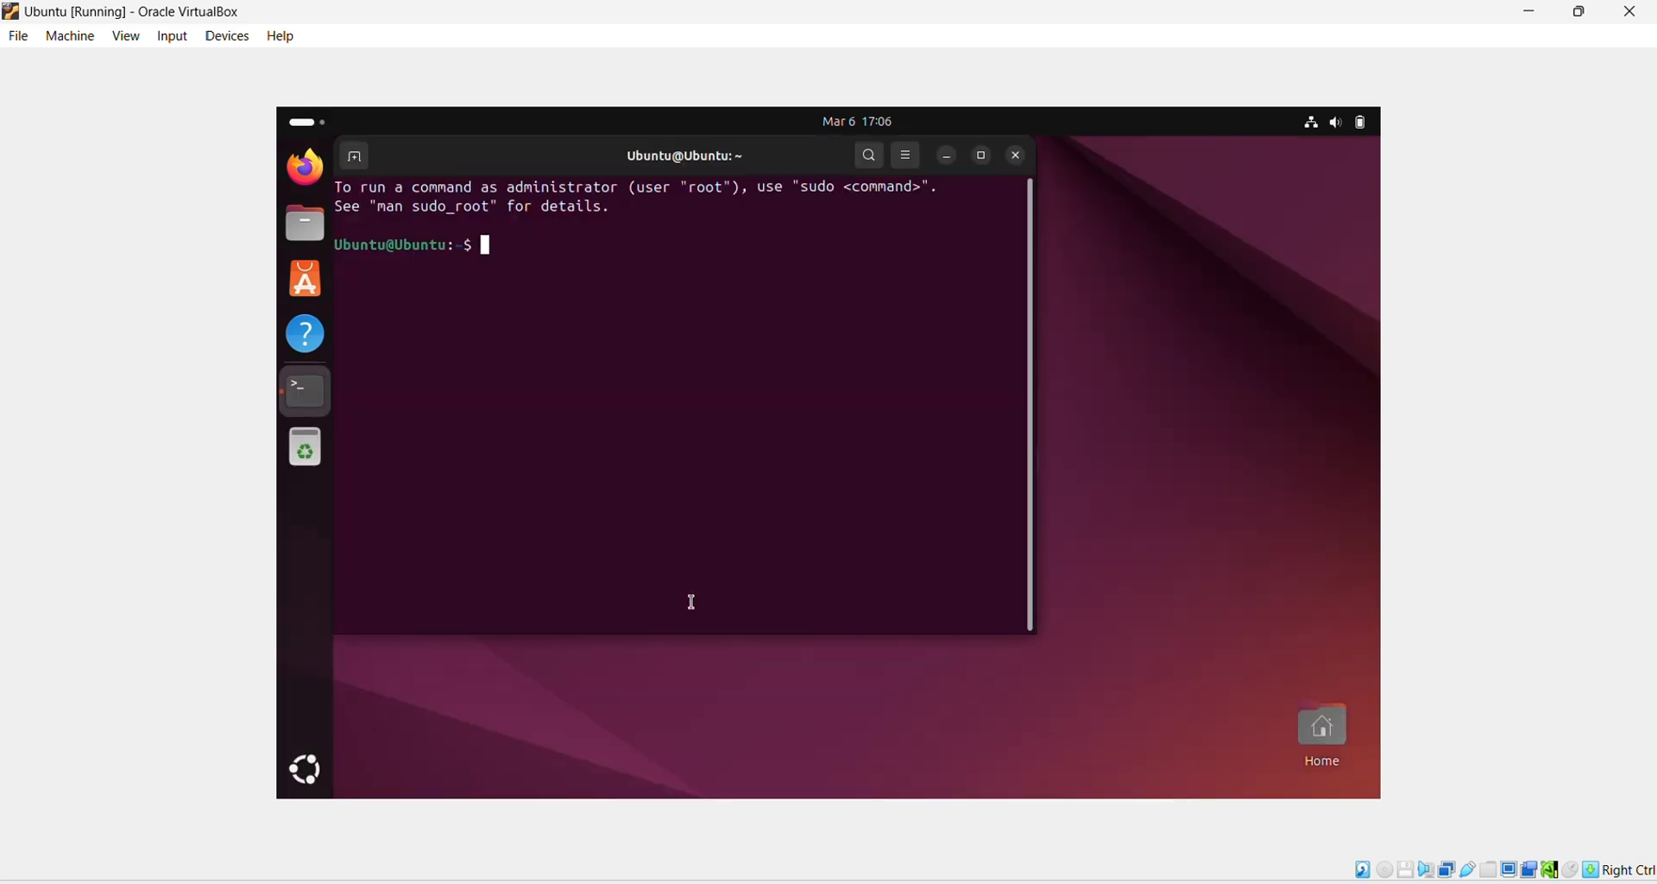
left_click(983, 156)
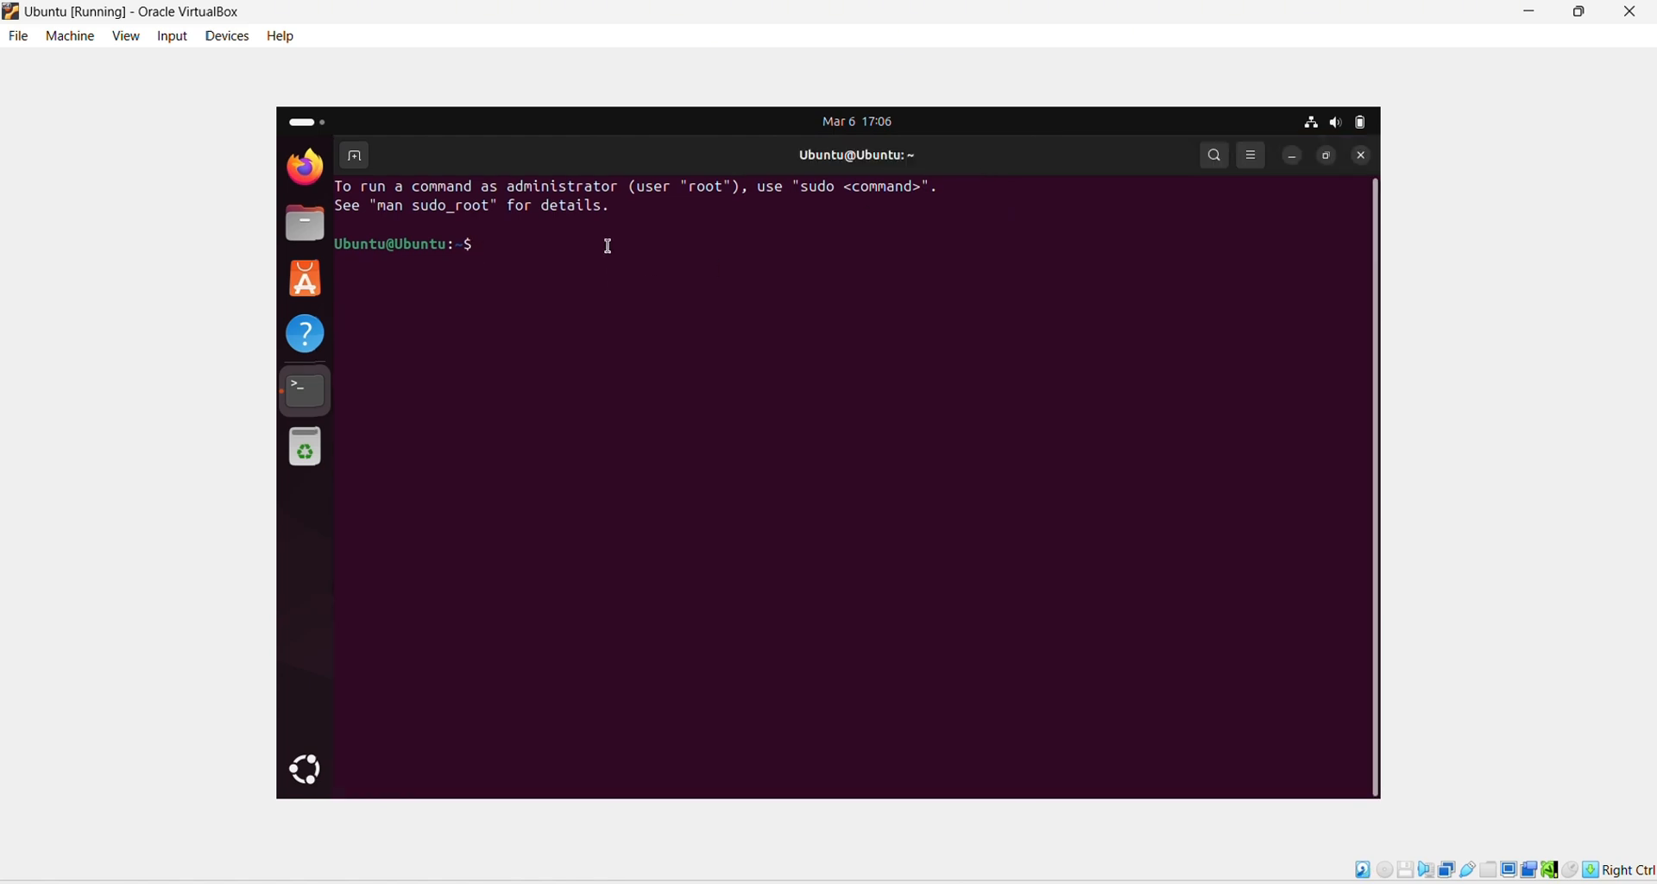
type("sudo apt update")
key("Return")
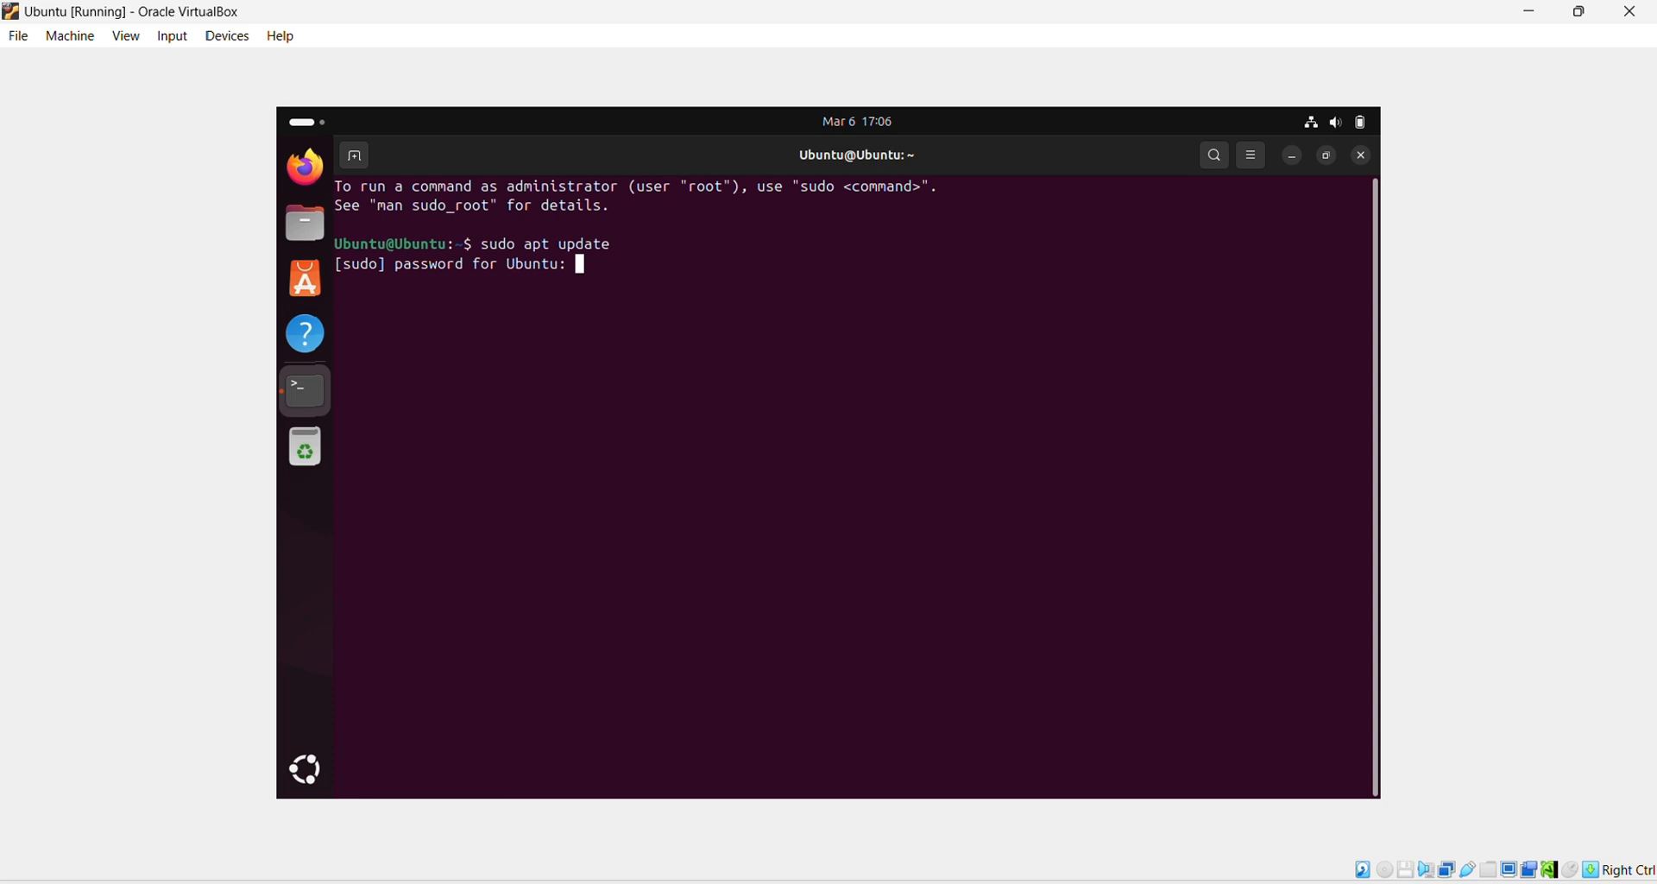
key("Return")
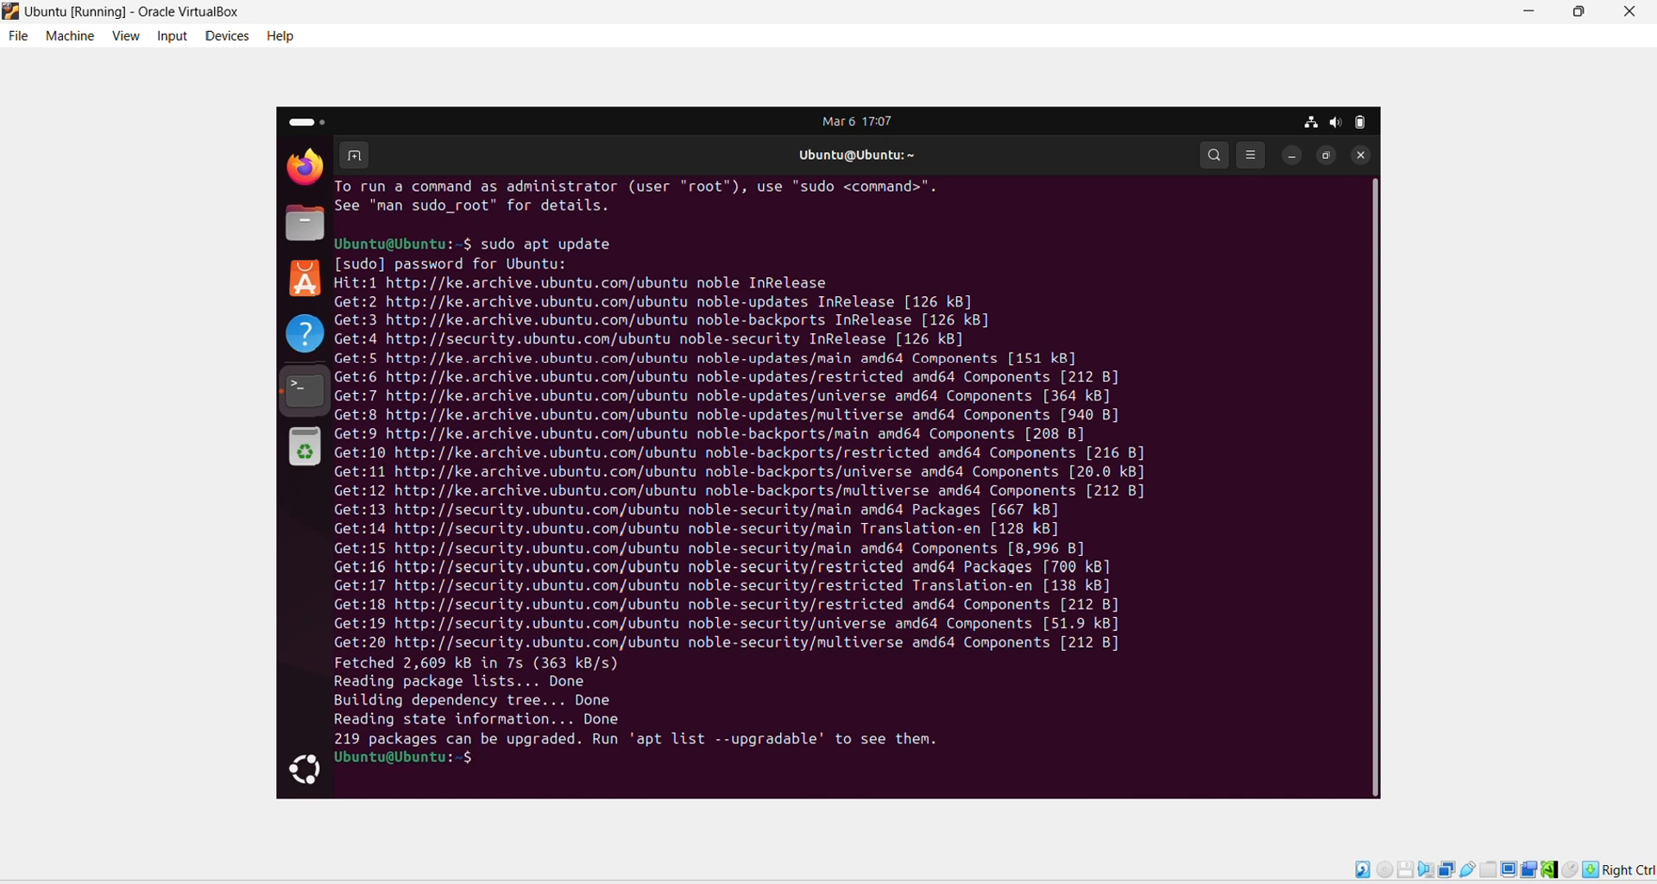
Step: Run sudo apt upgrade and confirm with y at the [Y/n] prompt
type("sudo apt upgrade")
key("Return")
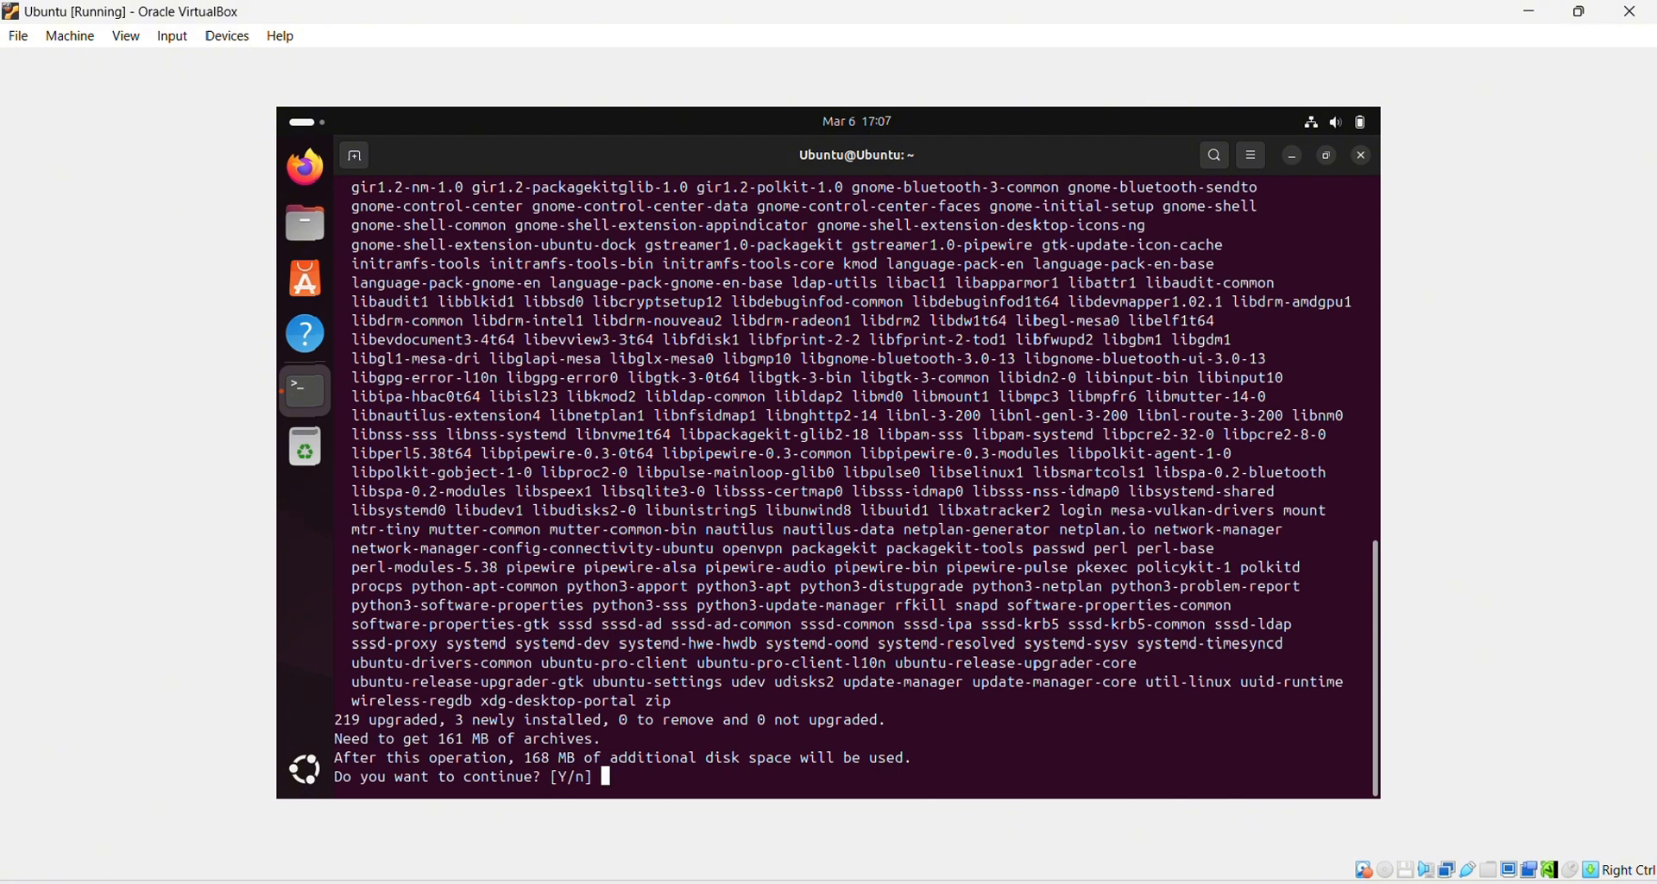
type("y")
key("Return")
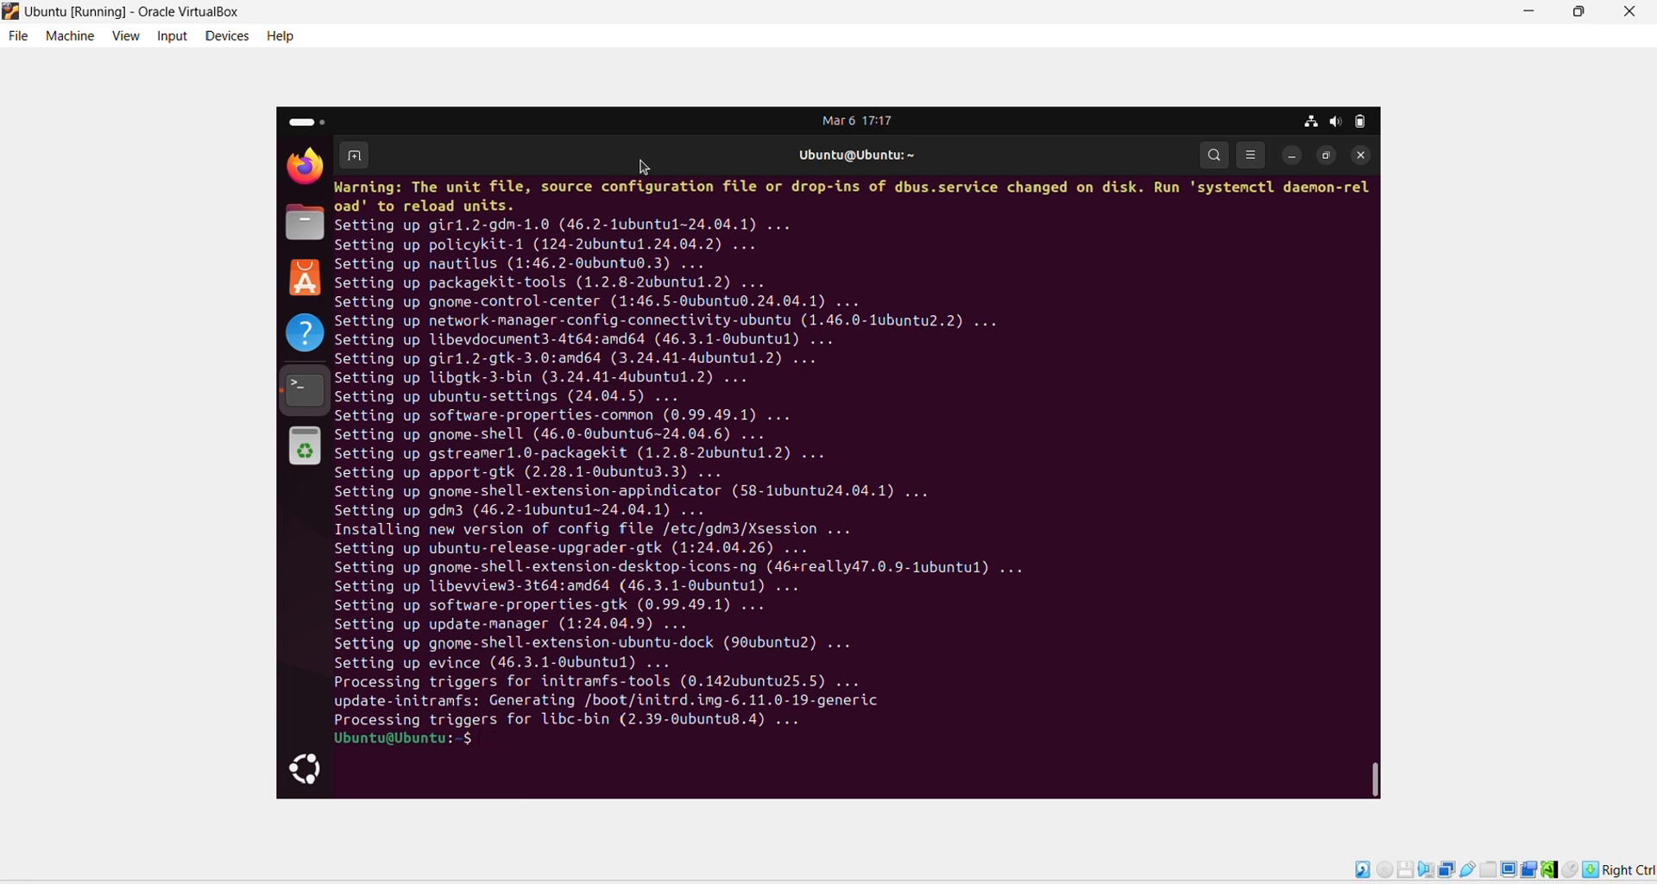
Step: Run sudo apt install -y build-essential linux-headers-$(uname -r), choosing Restart Later in Software Updater
type("sudo apt install -y build-")
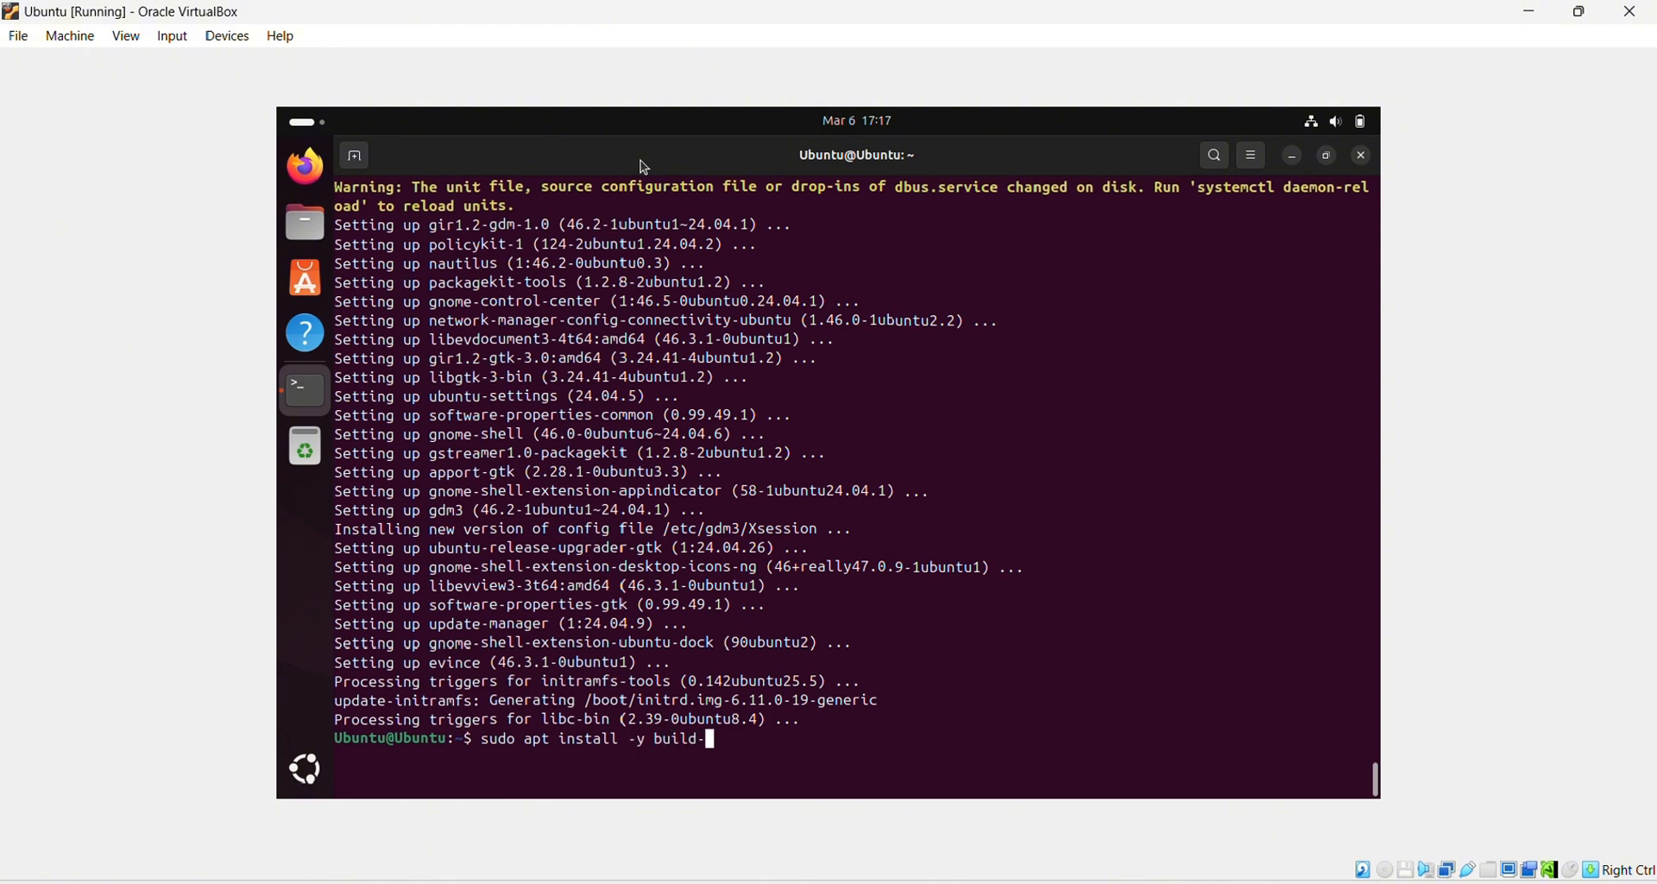
type("essential linux-header")
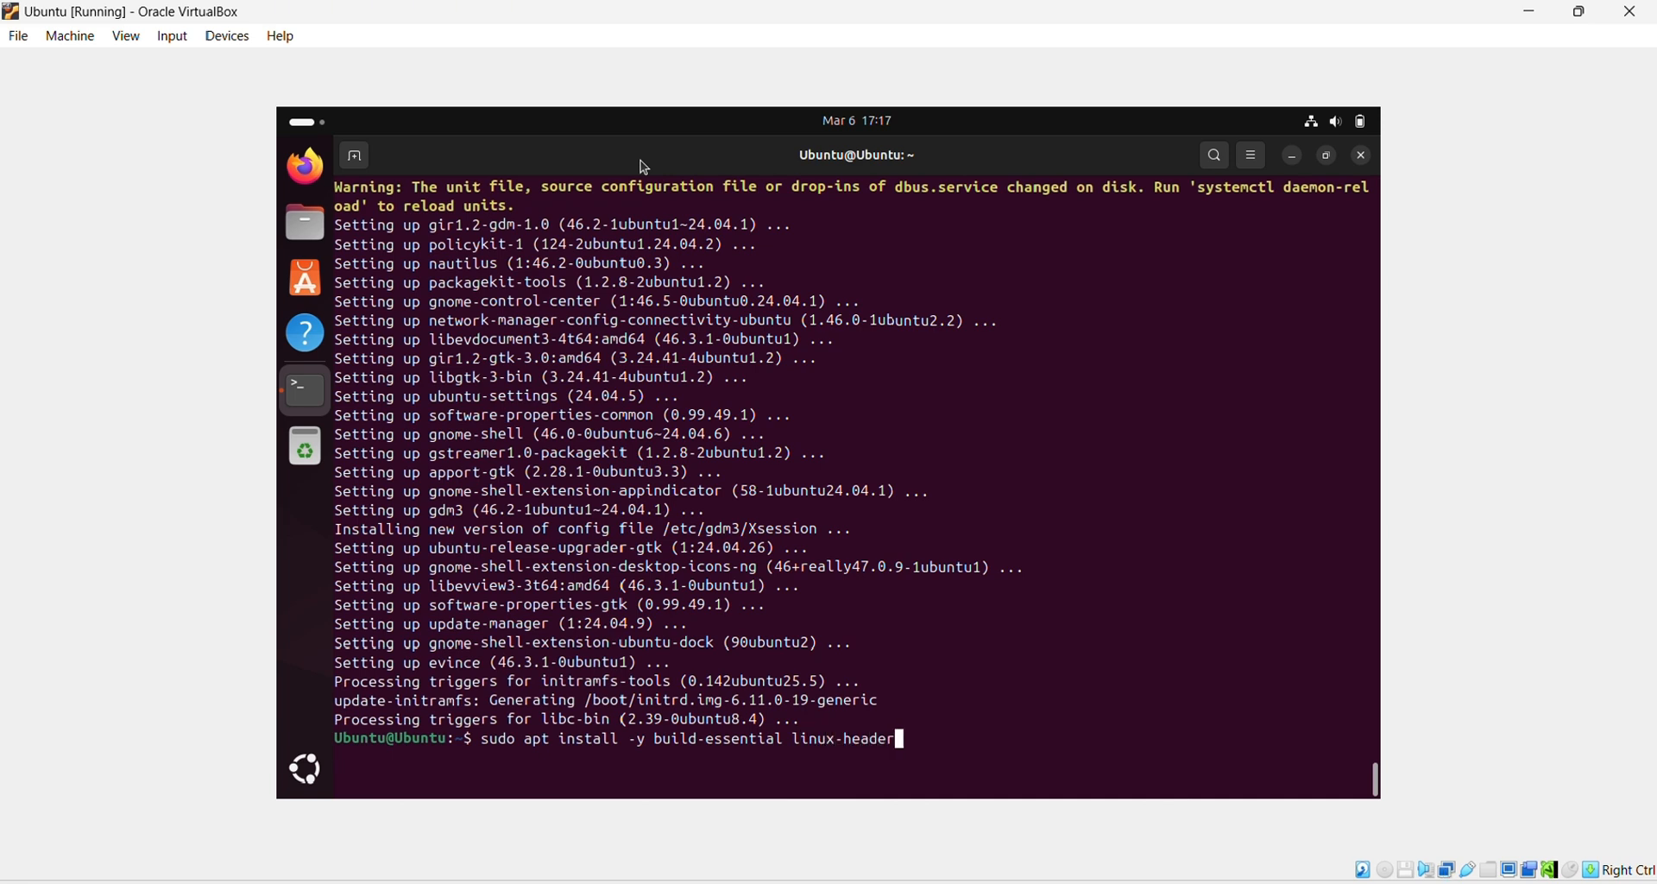
type("s-$(uname -r")
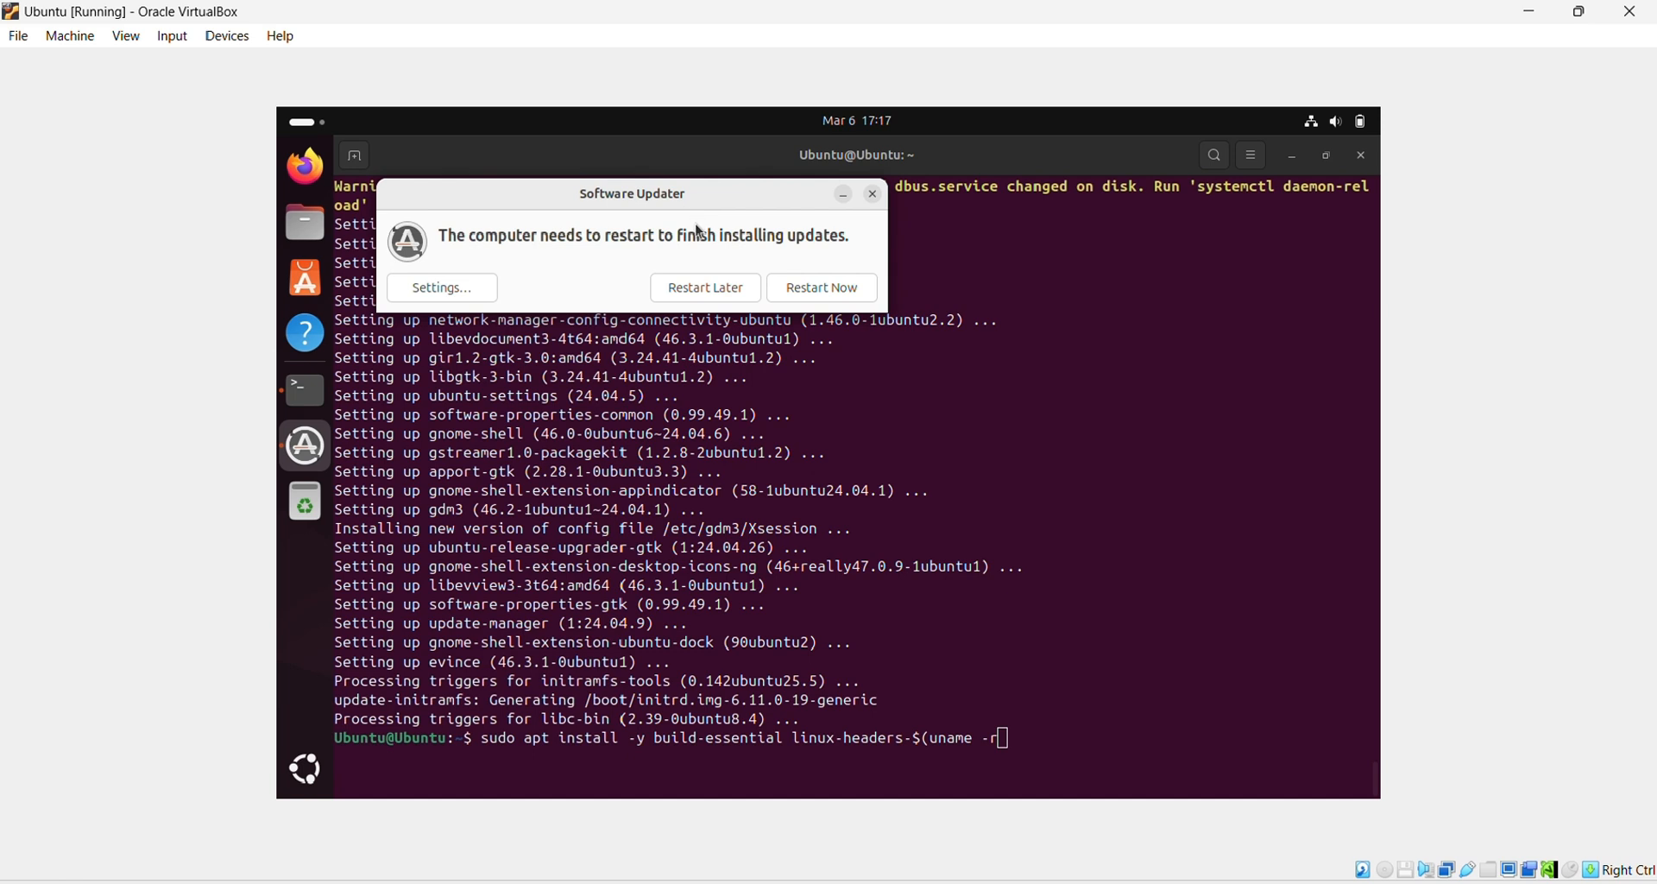
left_click(713, 291)
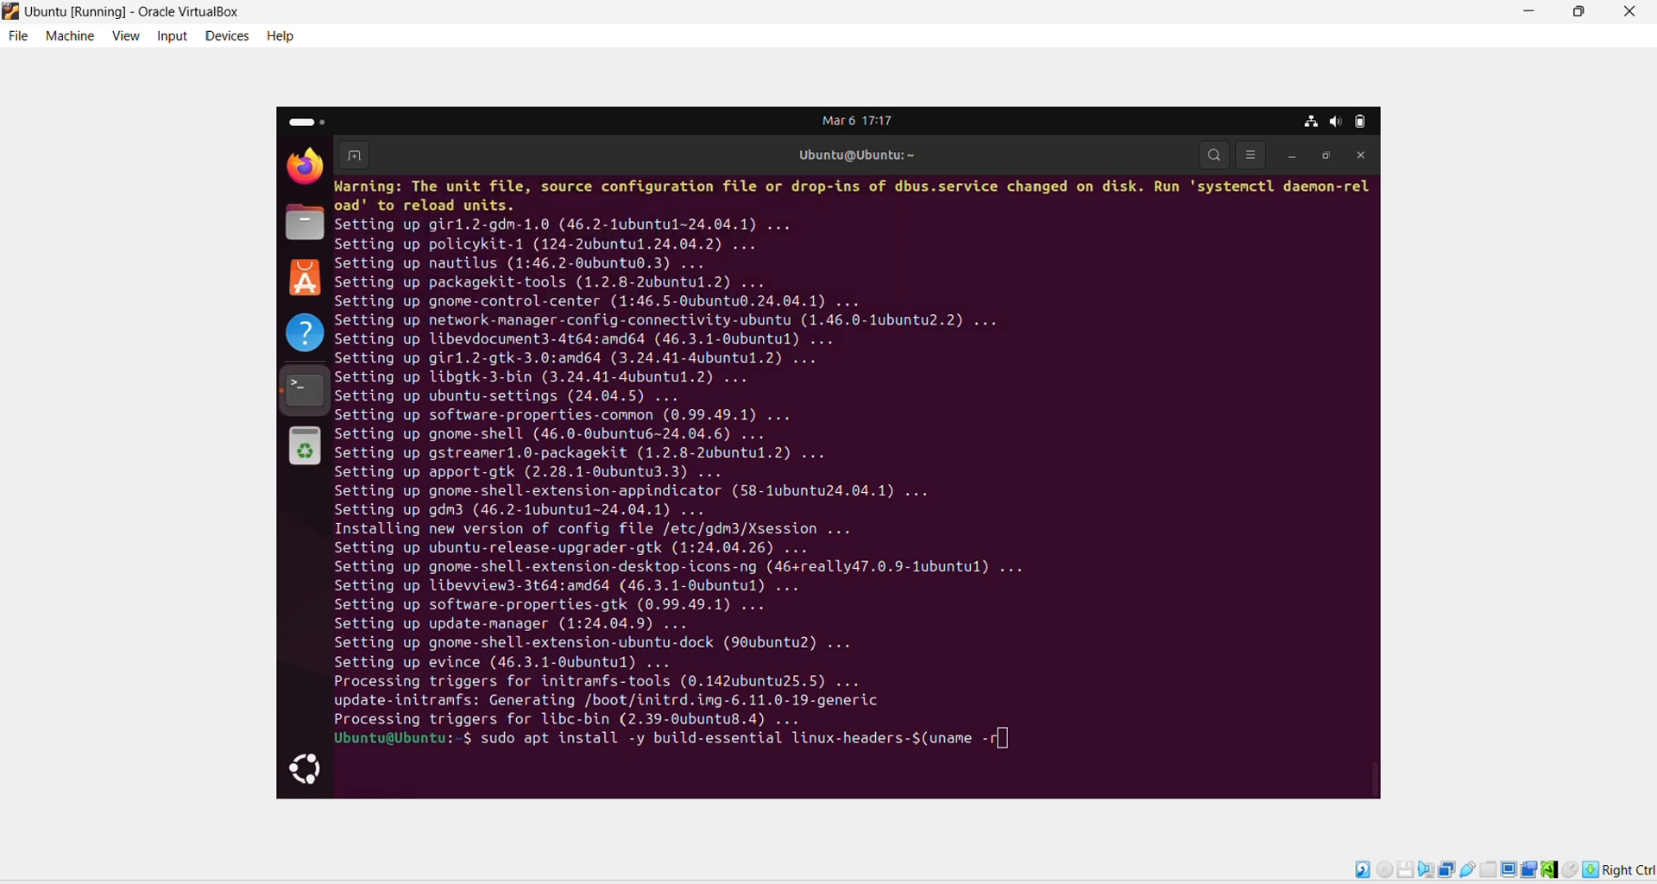
type(")")
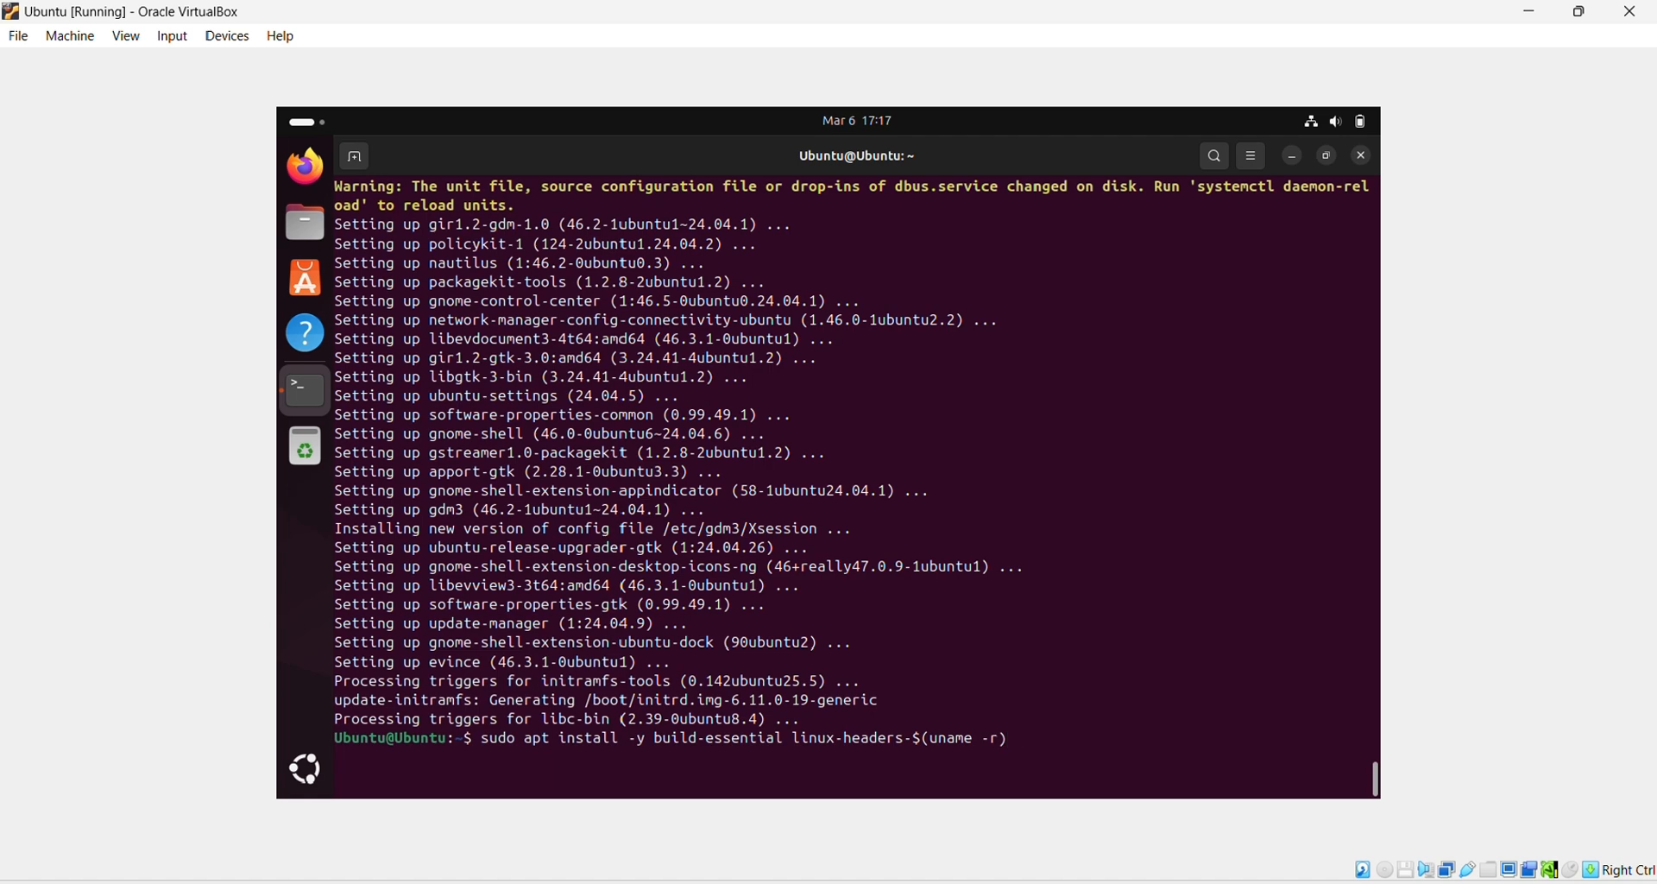
key("Return")
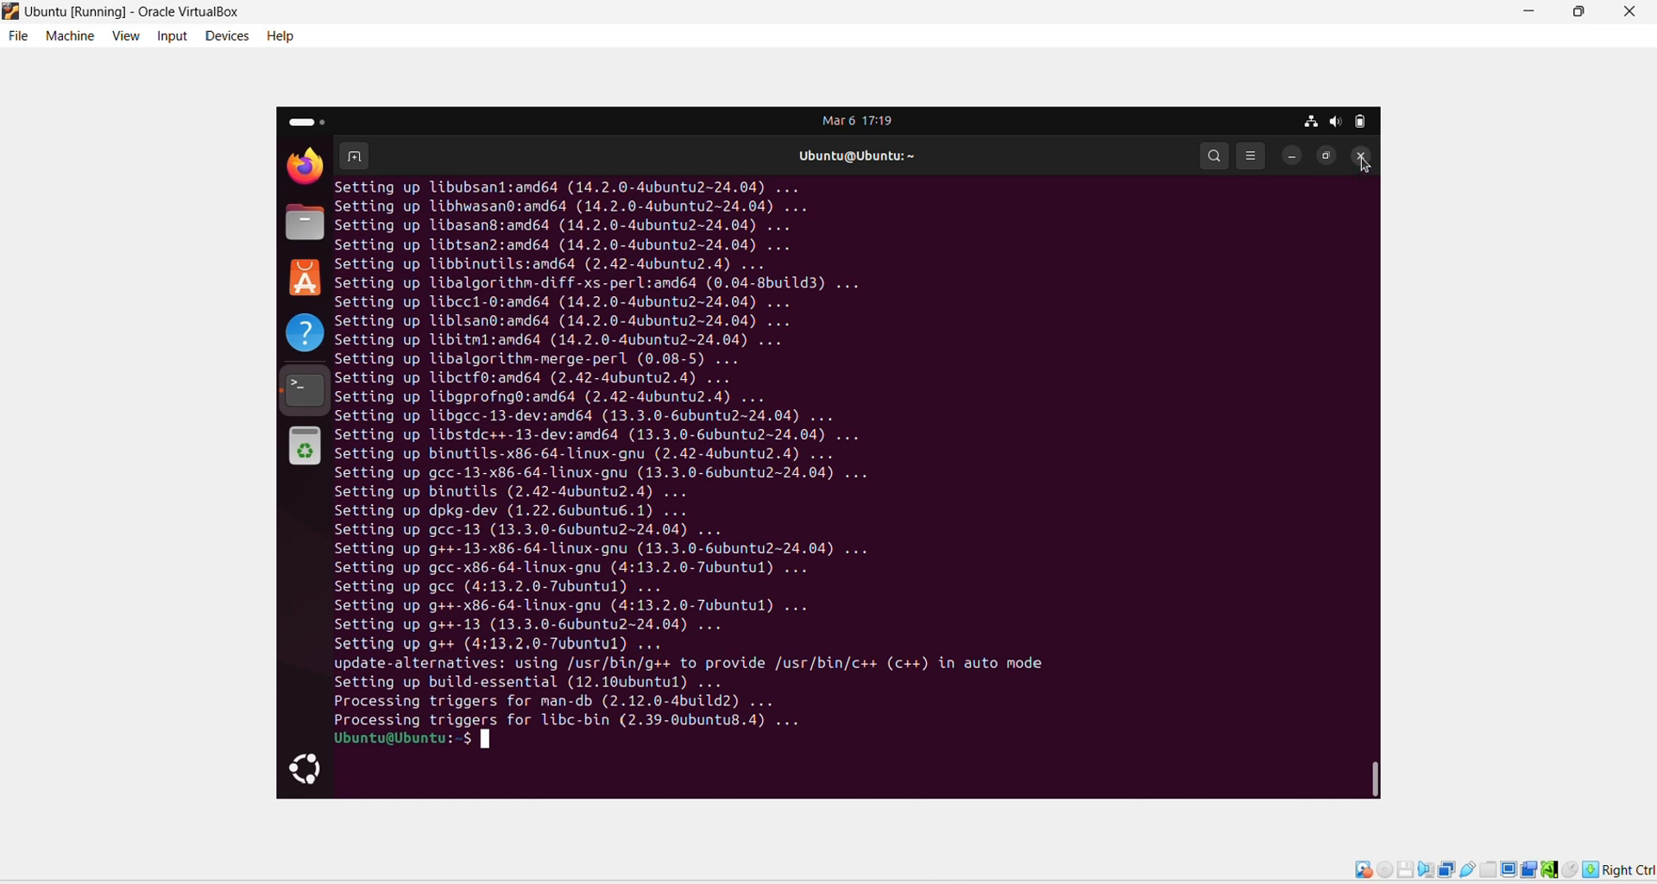
Step: Close the terminal, insert the Guest Additions CD image via Devices, and open the disc
left_click(1366, 163)
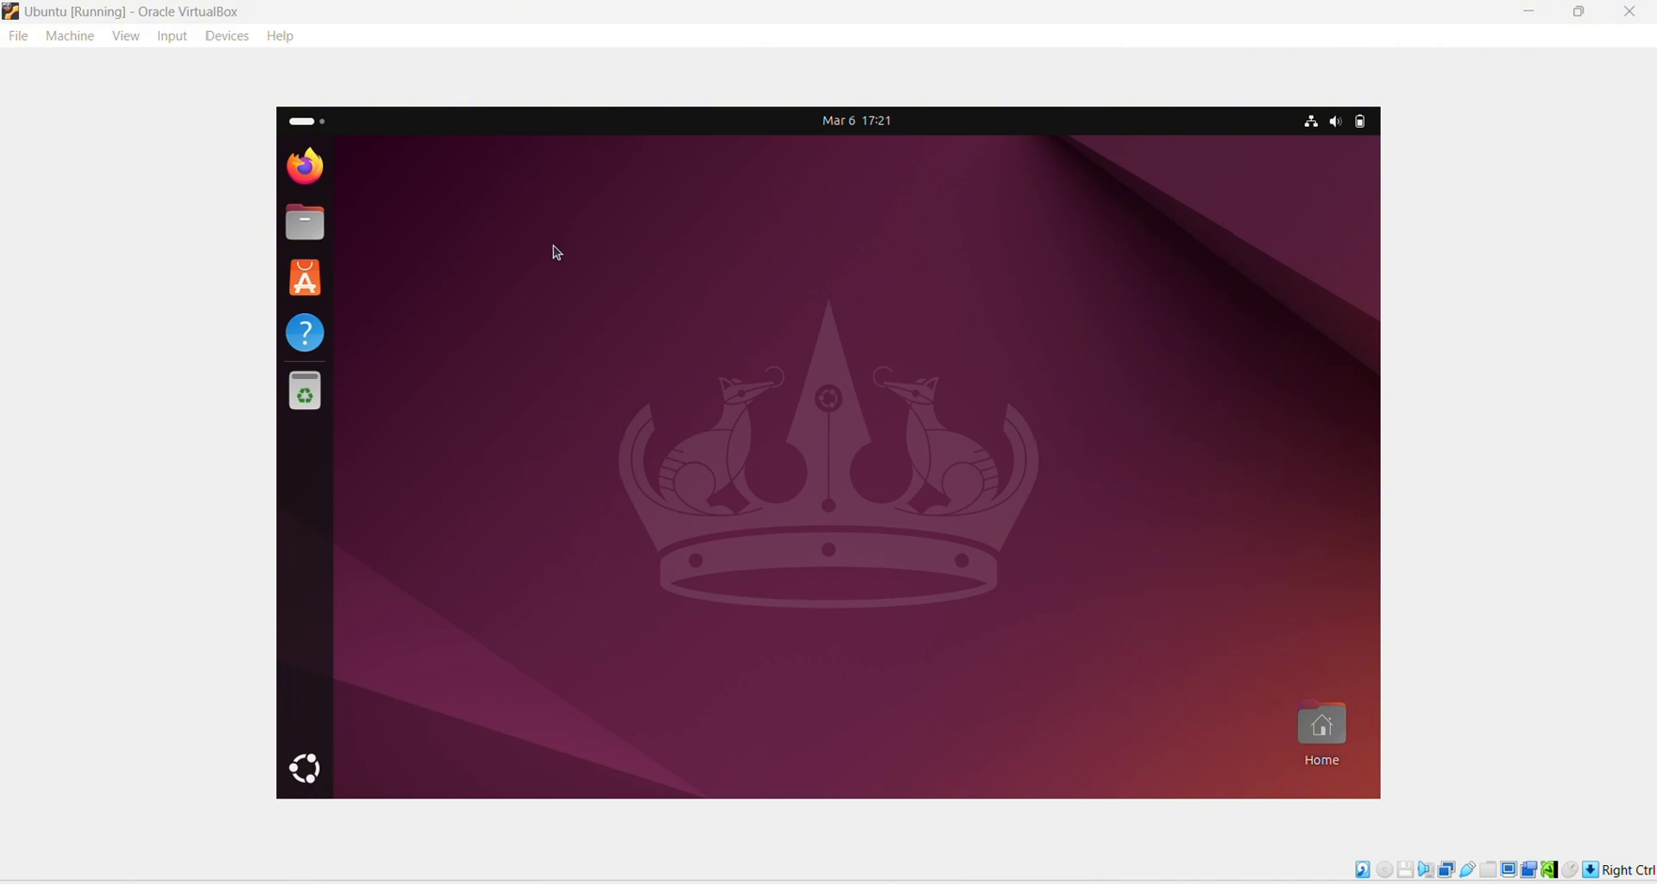
left_click(242, 40)
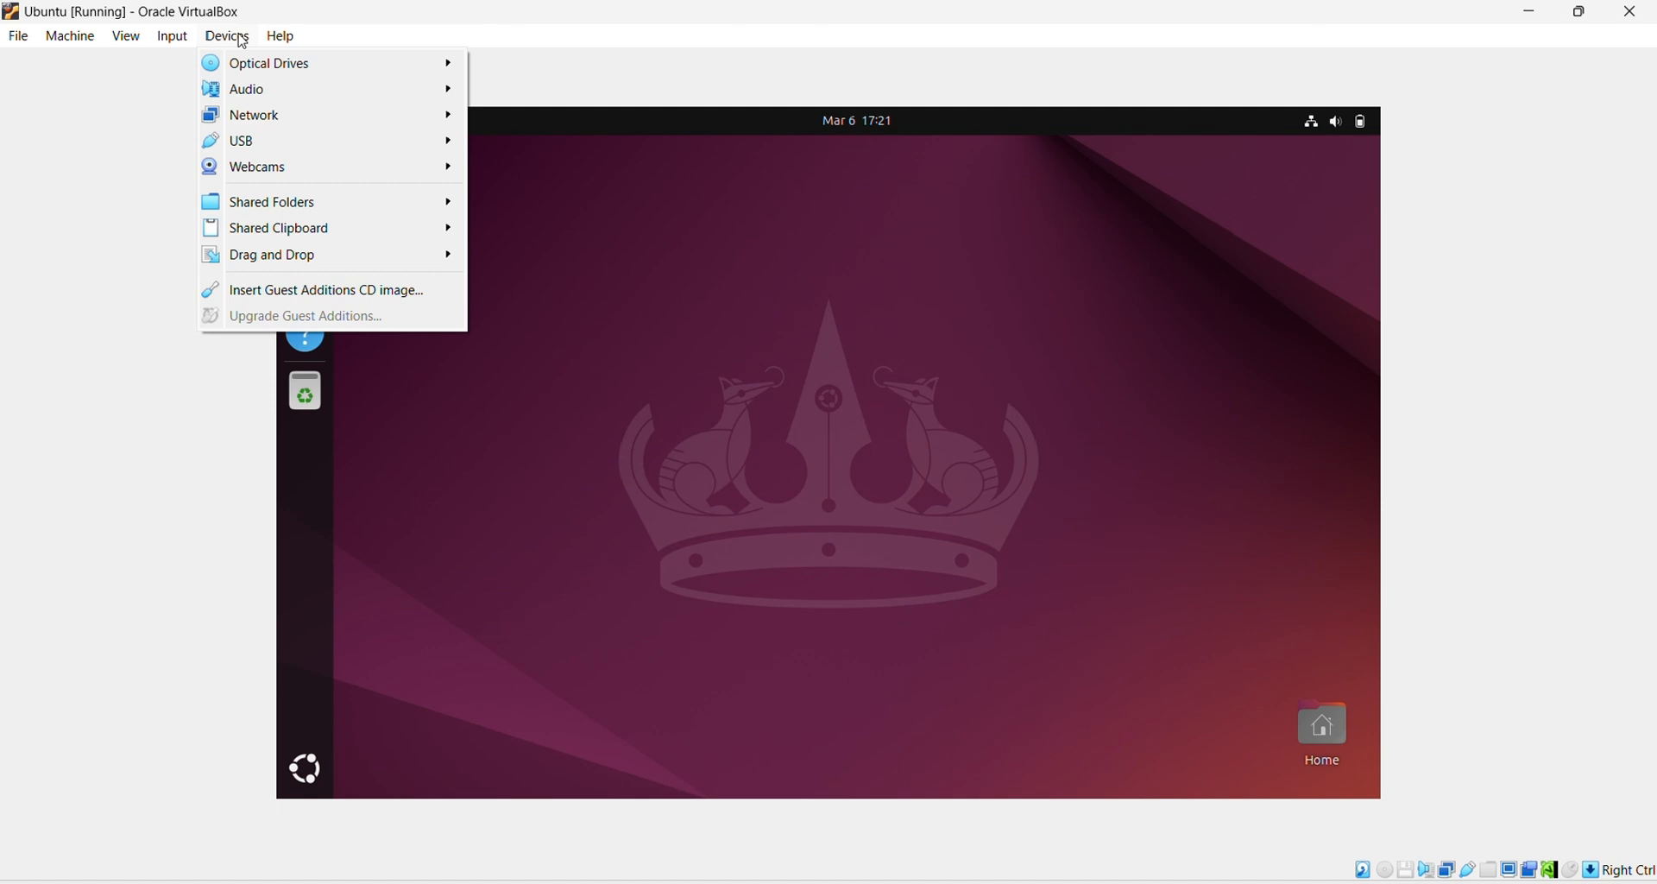
left_click(358, 294)
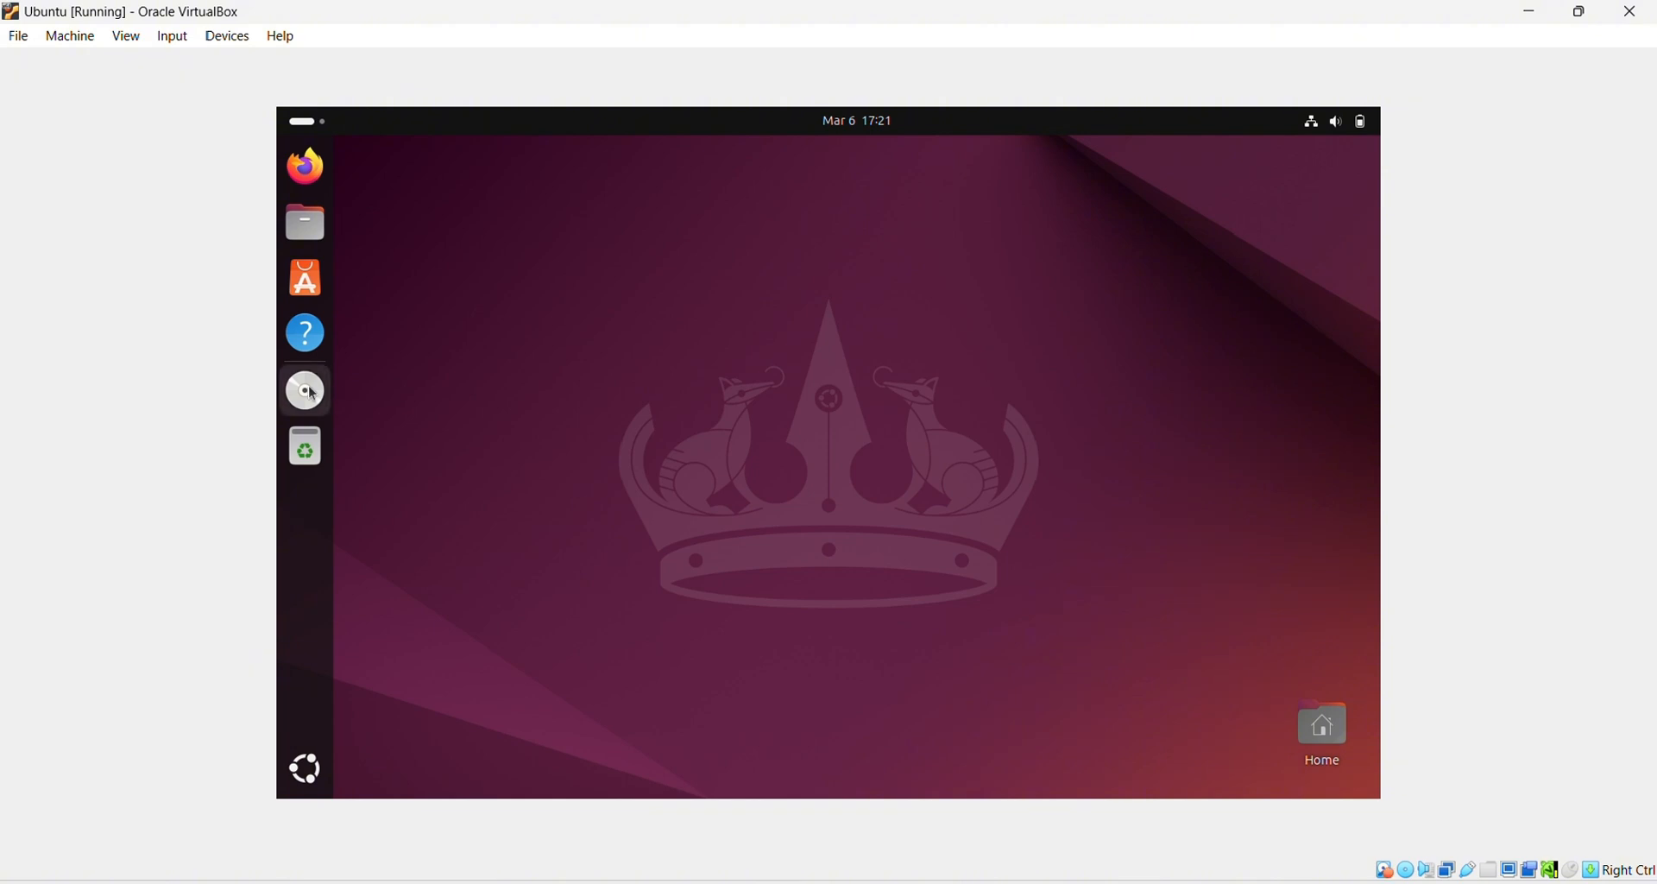
left_click(309, 392)
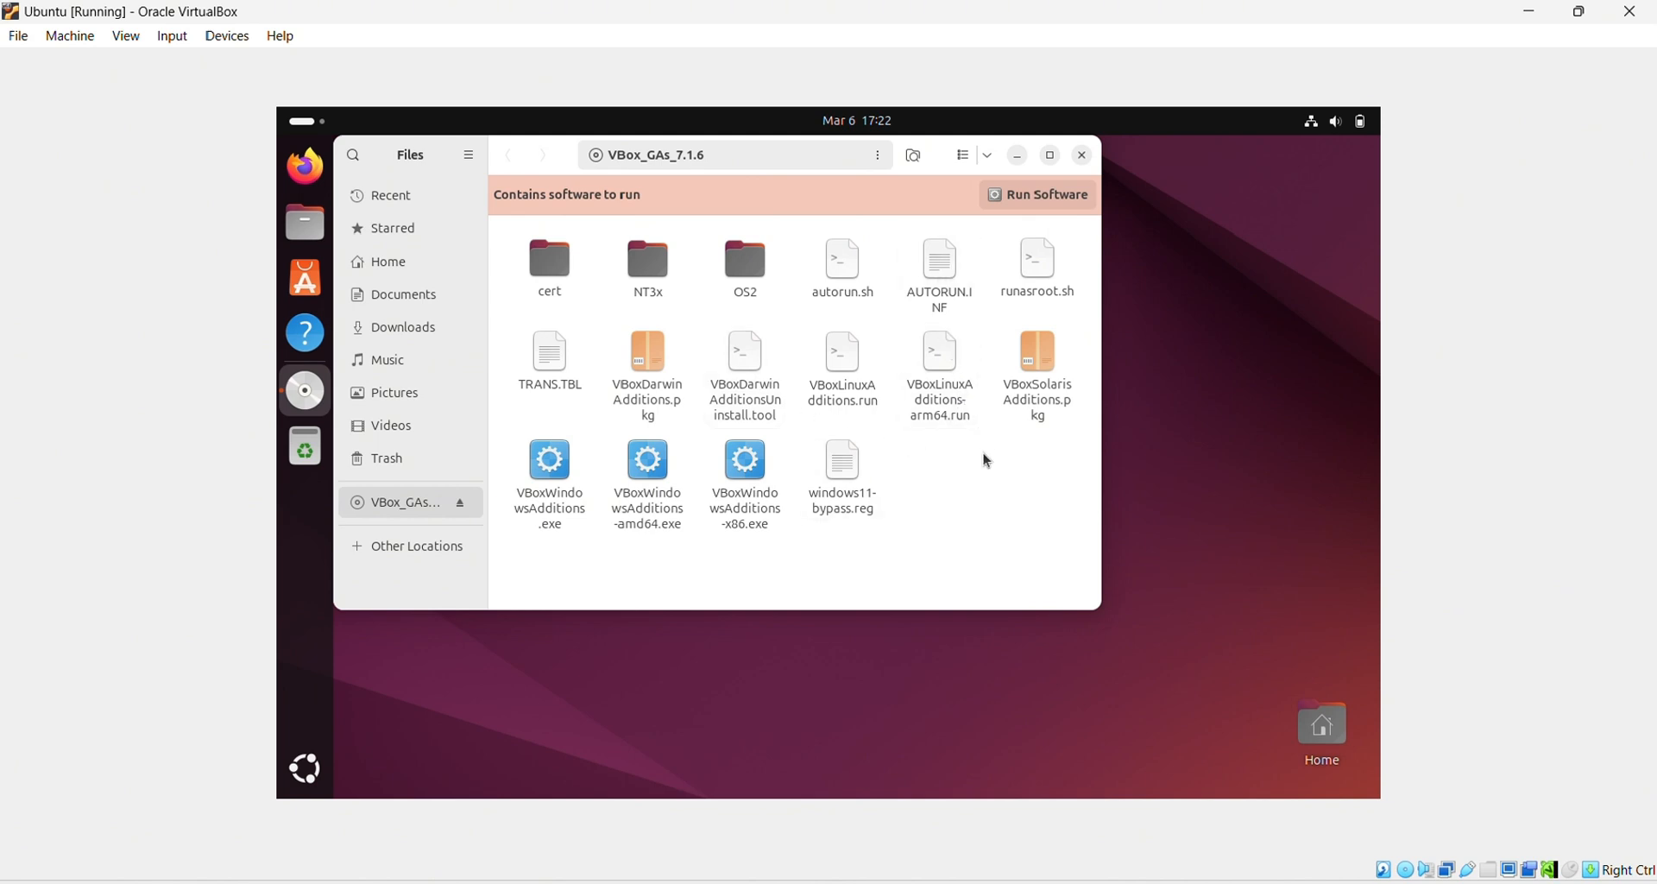
Step: Run autorun.sh as a program with administrator authentication, then close the installer and Files windows
left_click(850, 275)
right_click(850, 275)
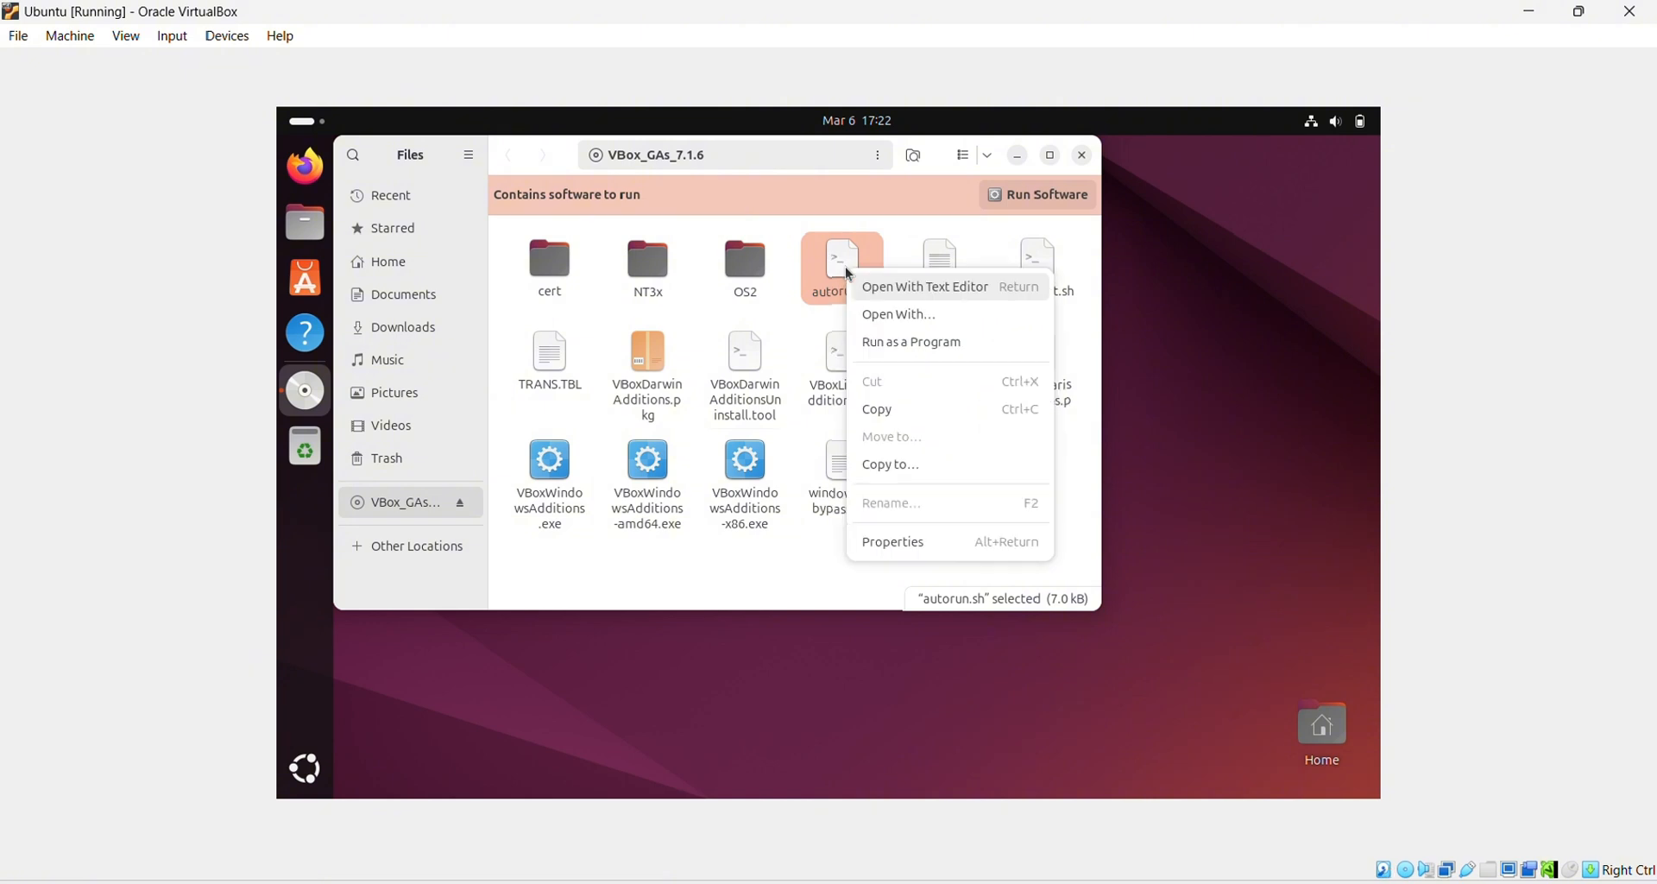
left_click(898, 345)
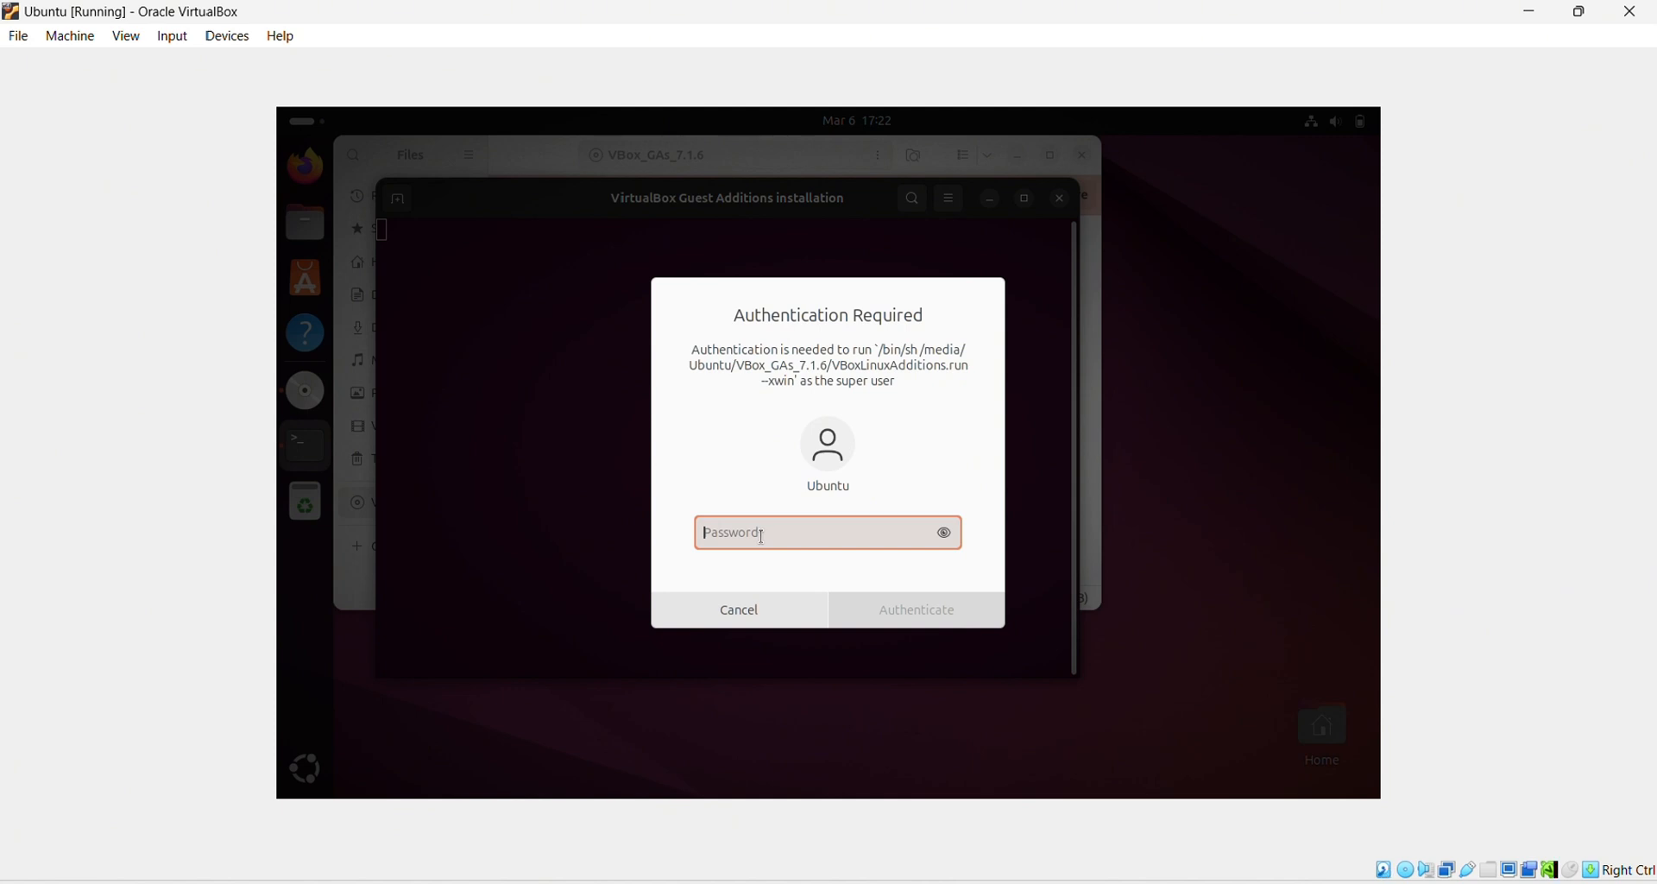
type("•••••")
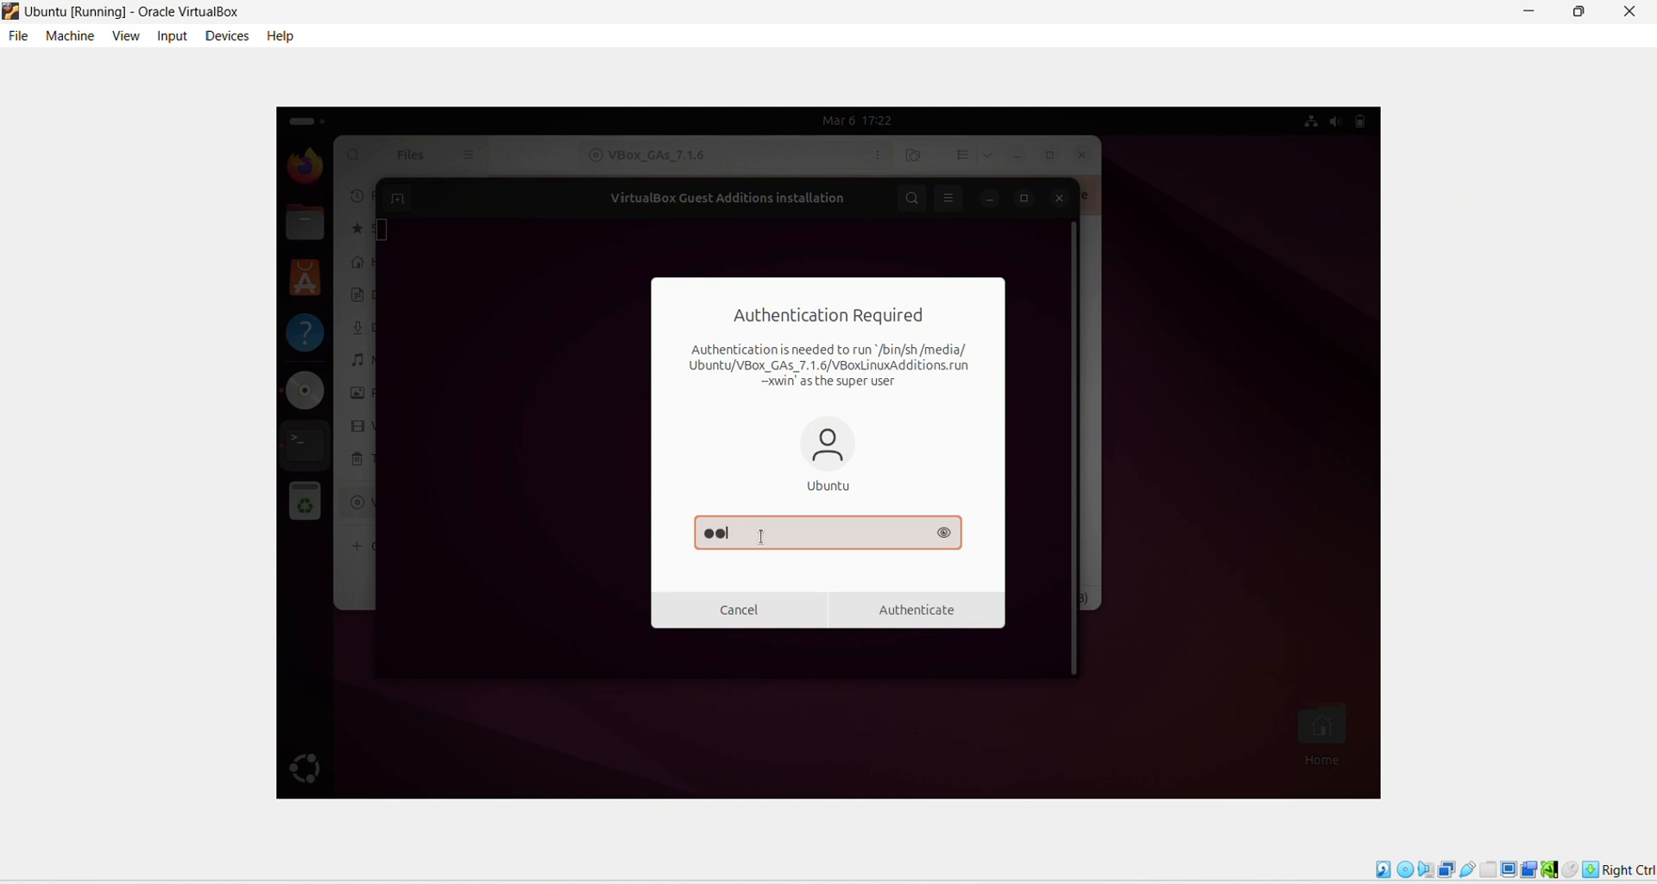
type("•••")
left_click(905, 612)
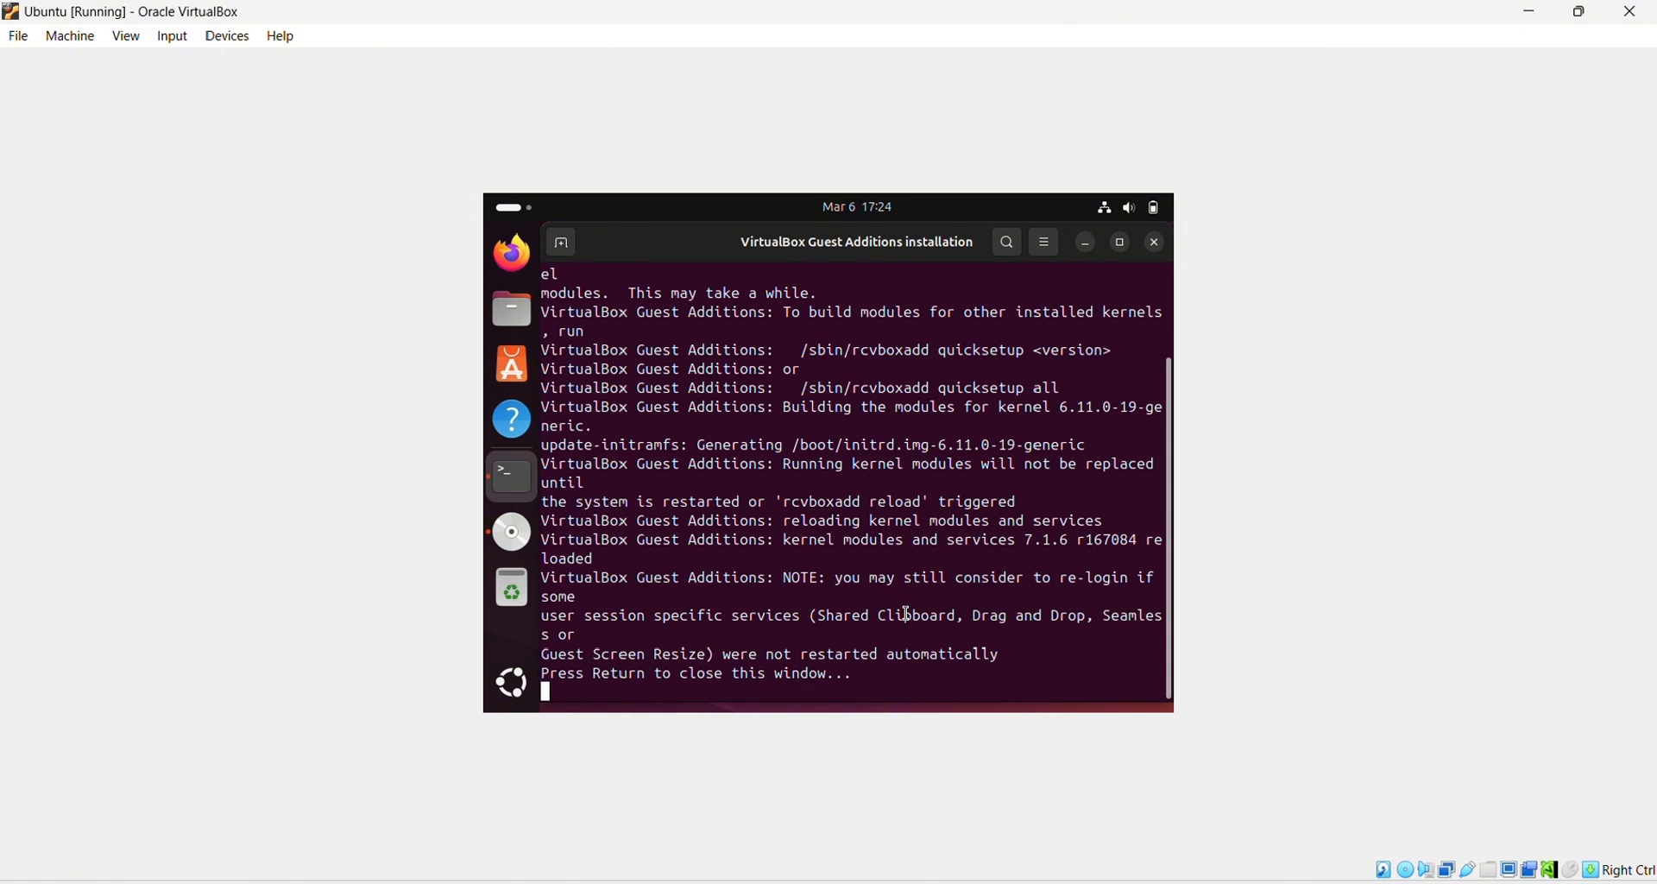
key("Return")
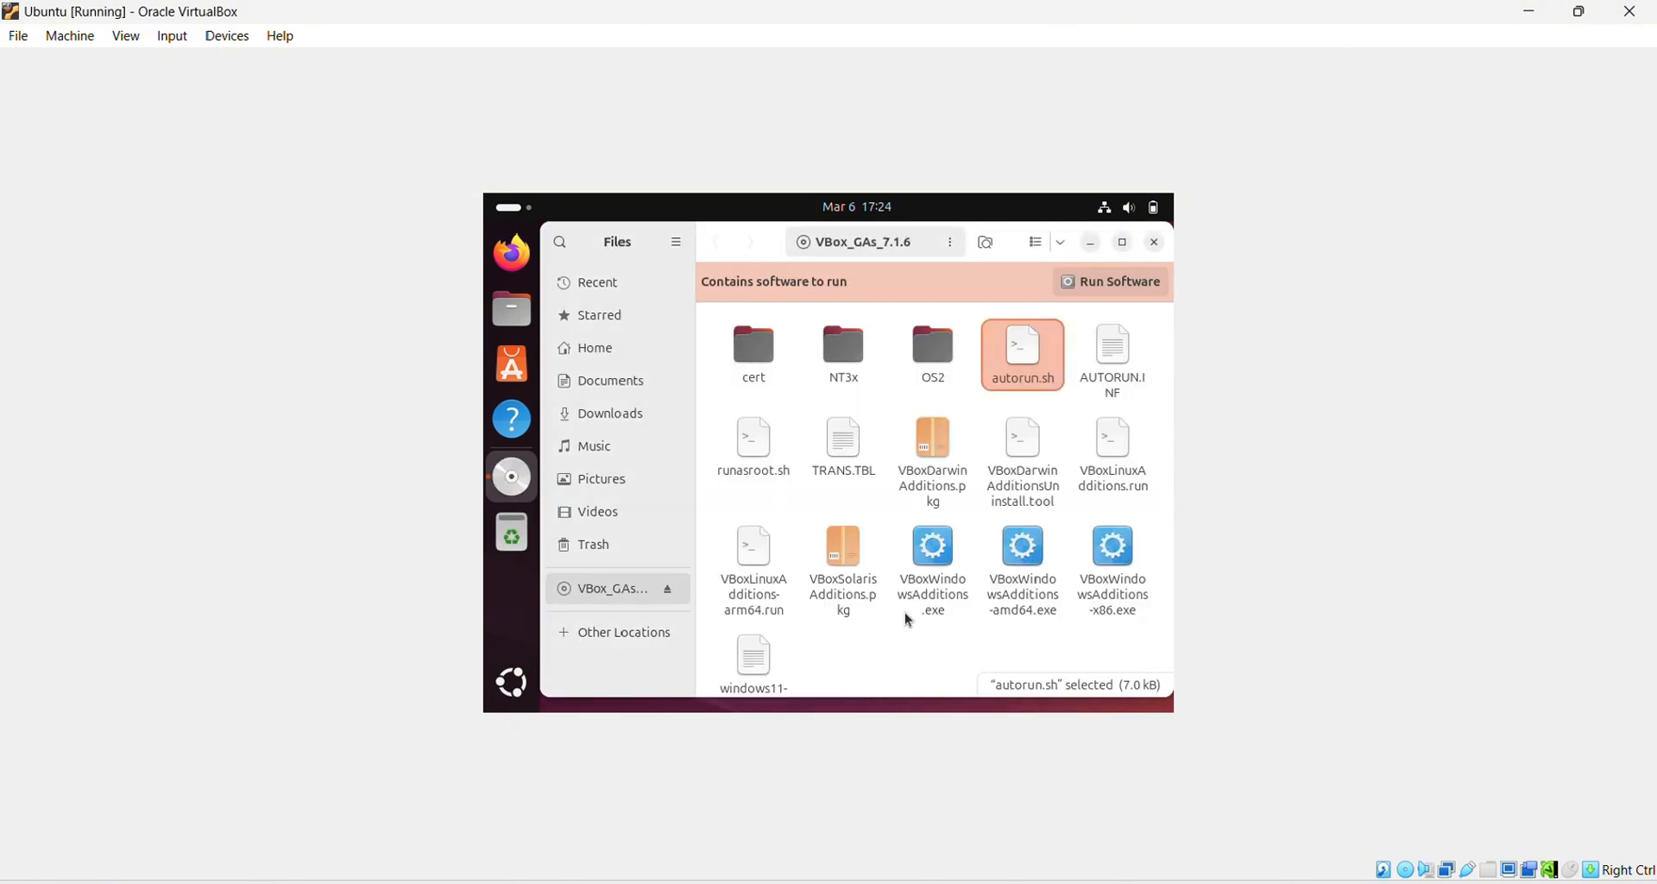
left_click(1156, 244)
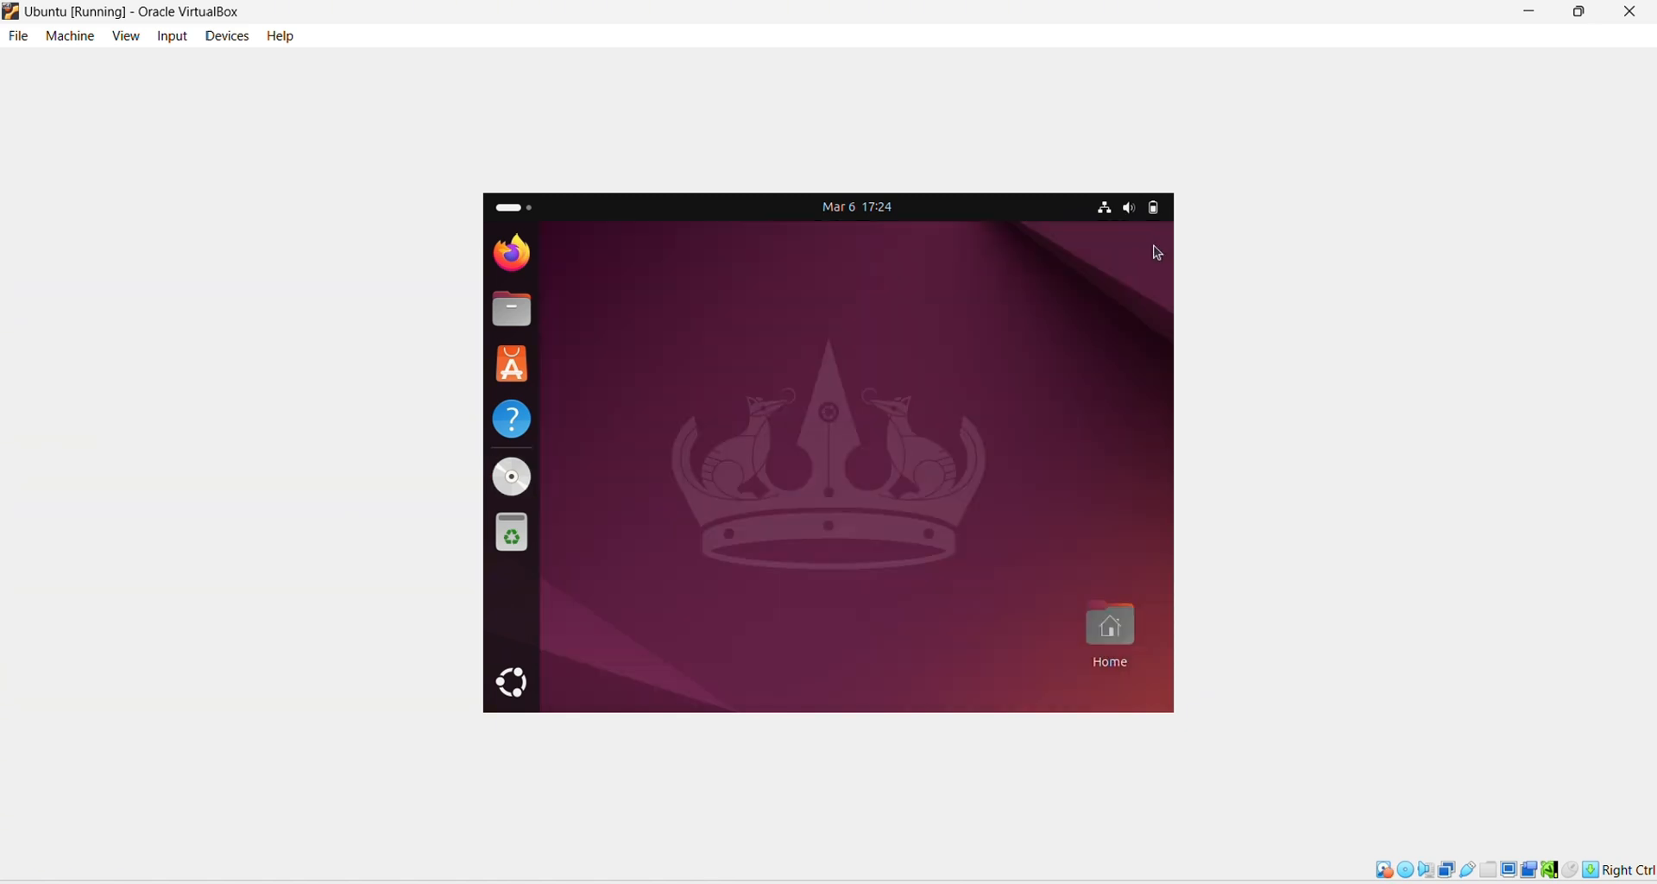
Step: Restart the Ubuntu guest from its system menu's power options and confirm the restart
left_click(1105, 214)
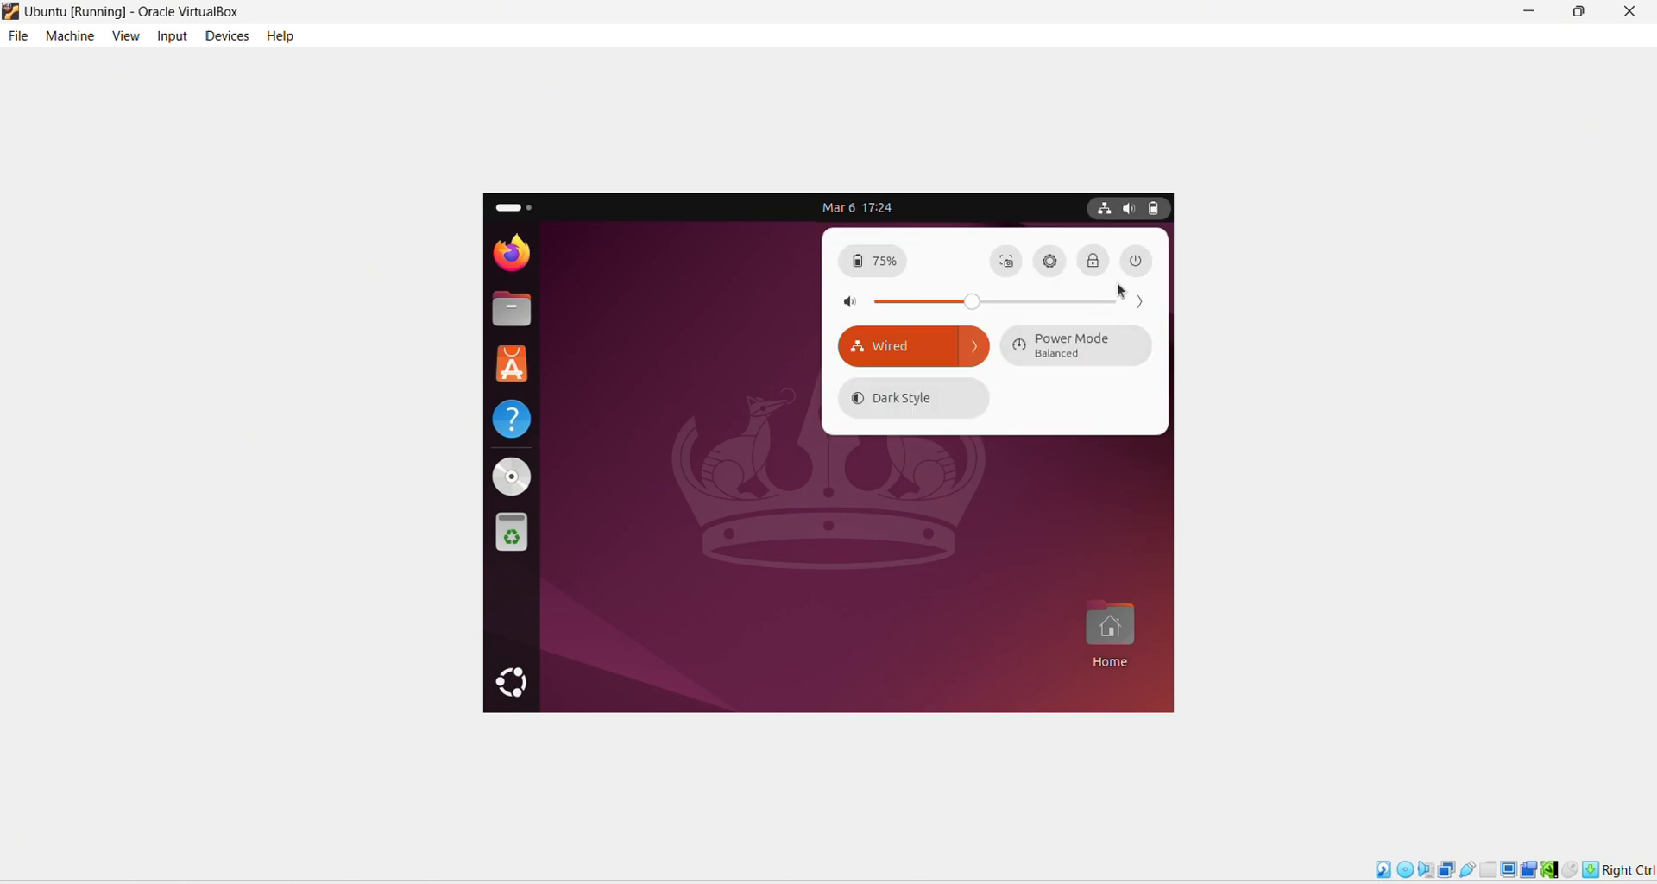
left_click(1137, 263)
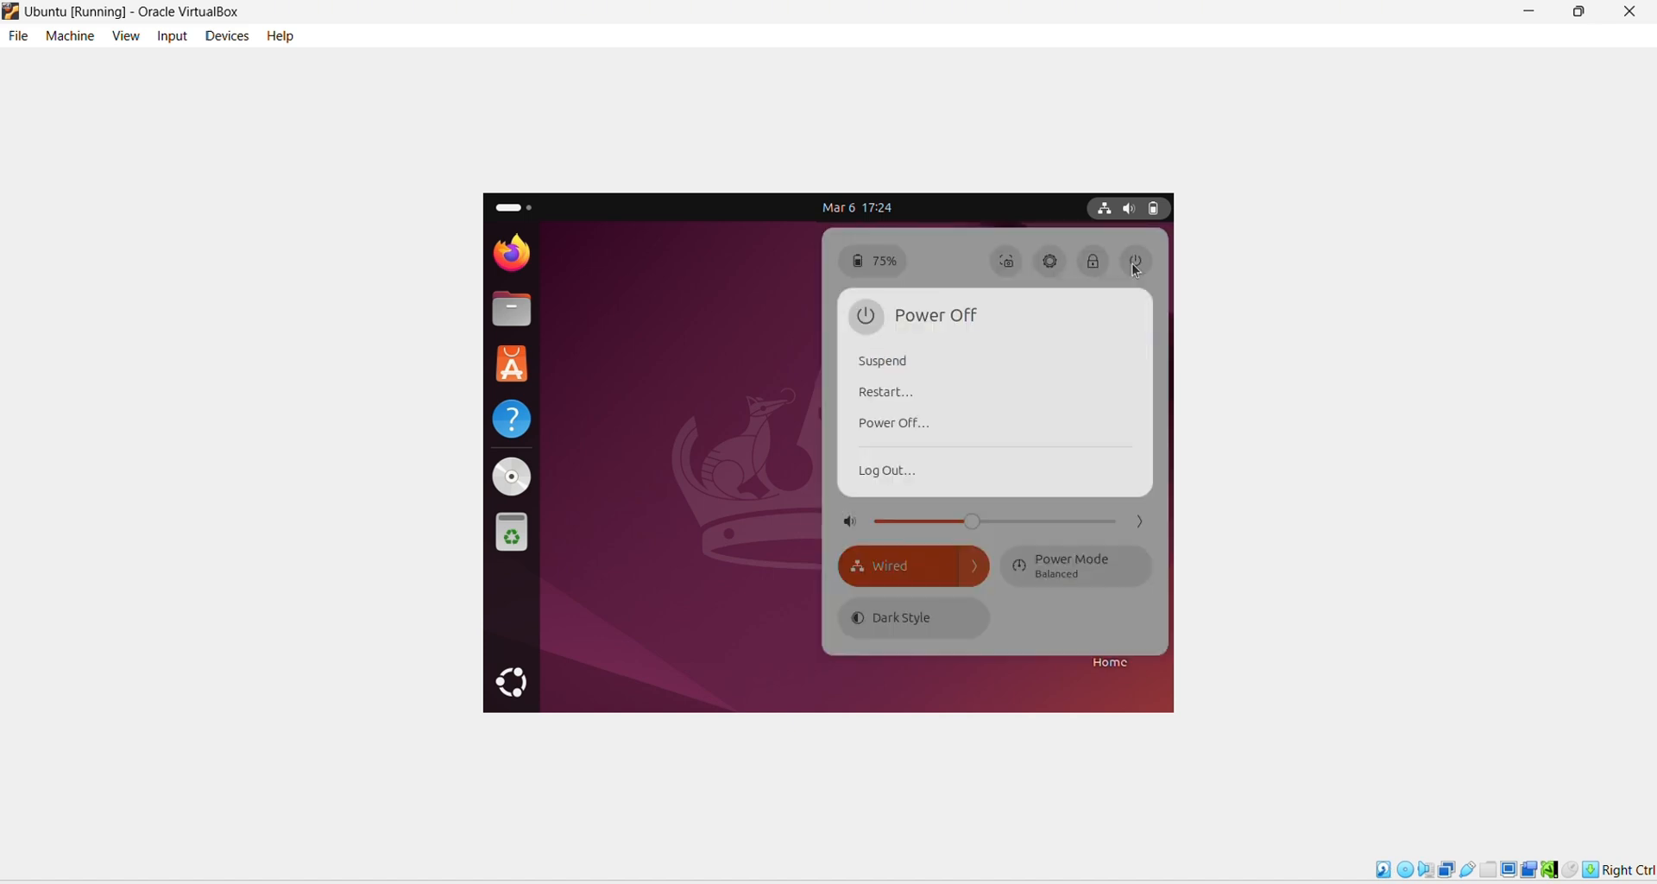
left_click(889, 398)
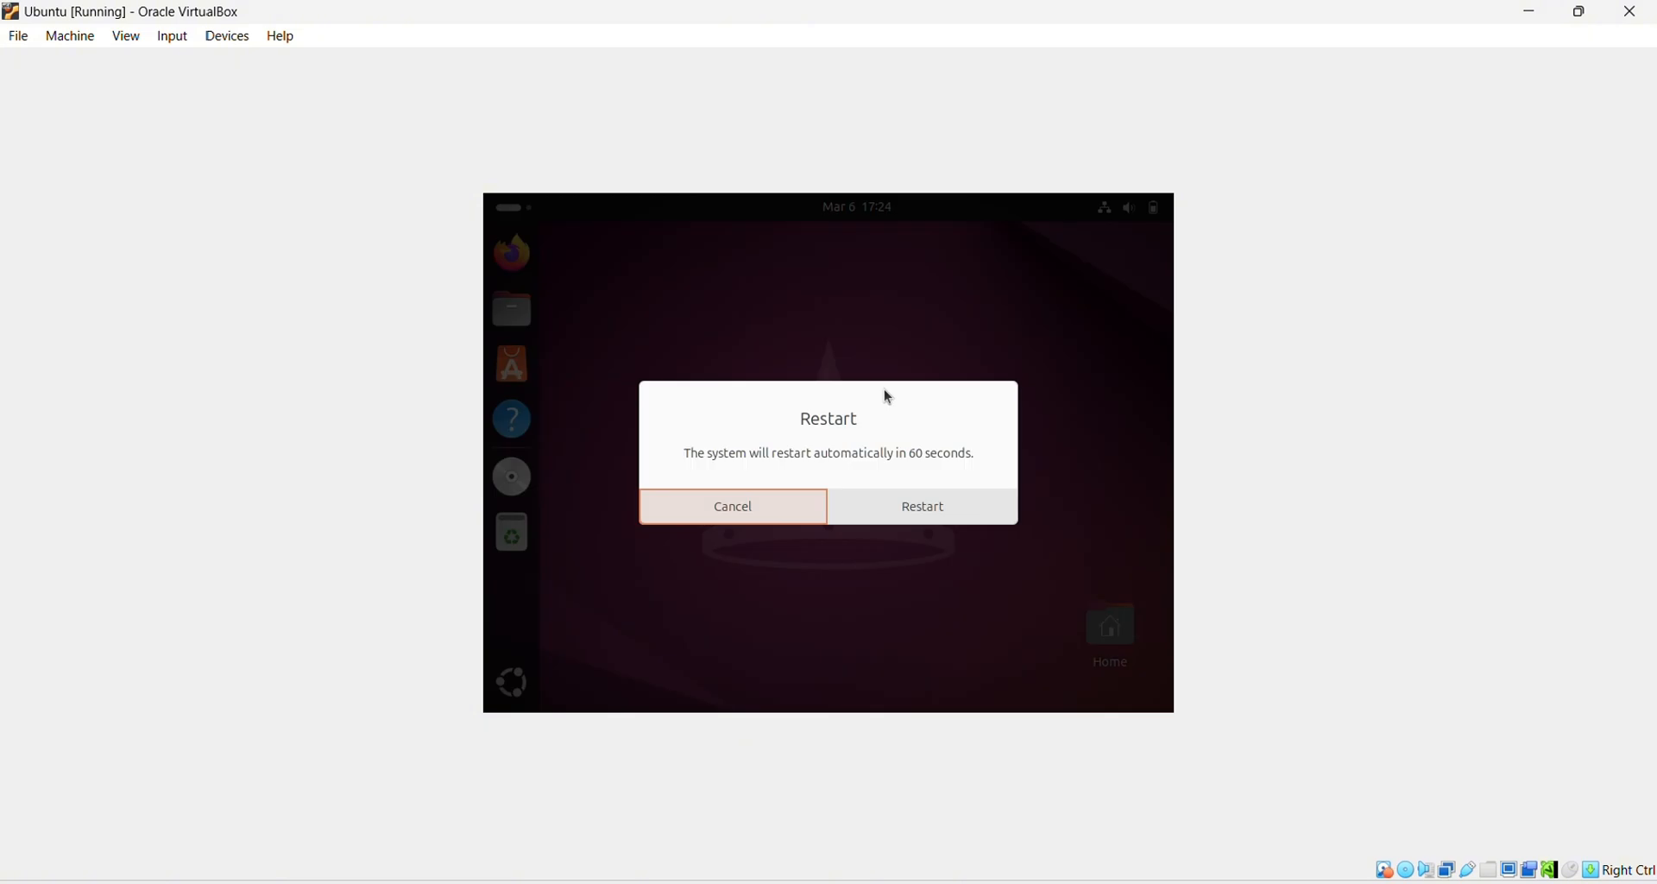
left_click(899, 512)
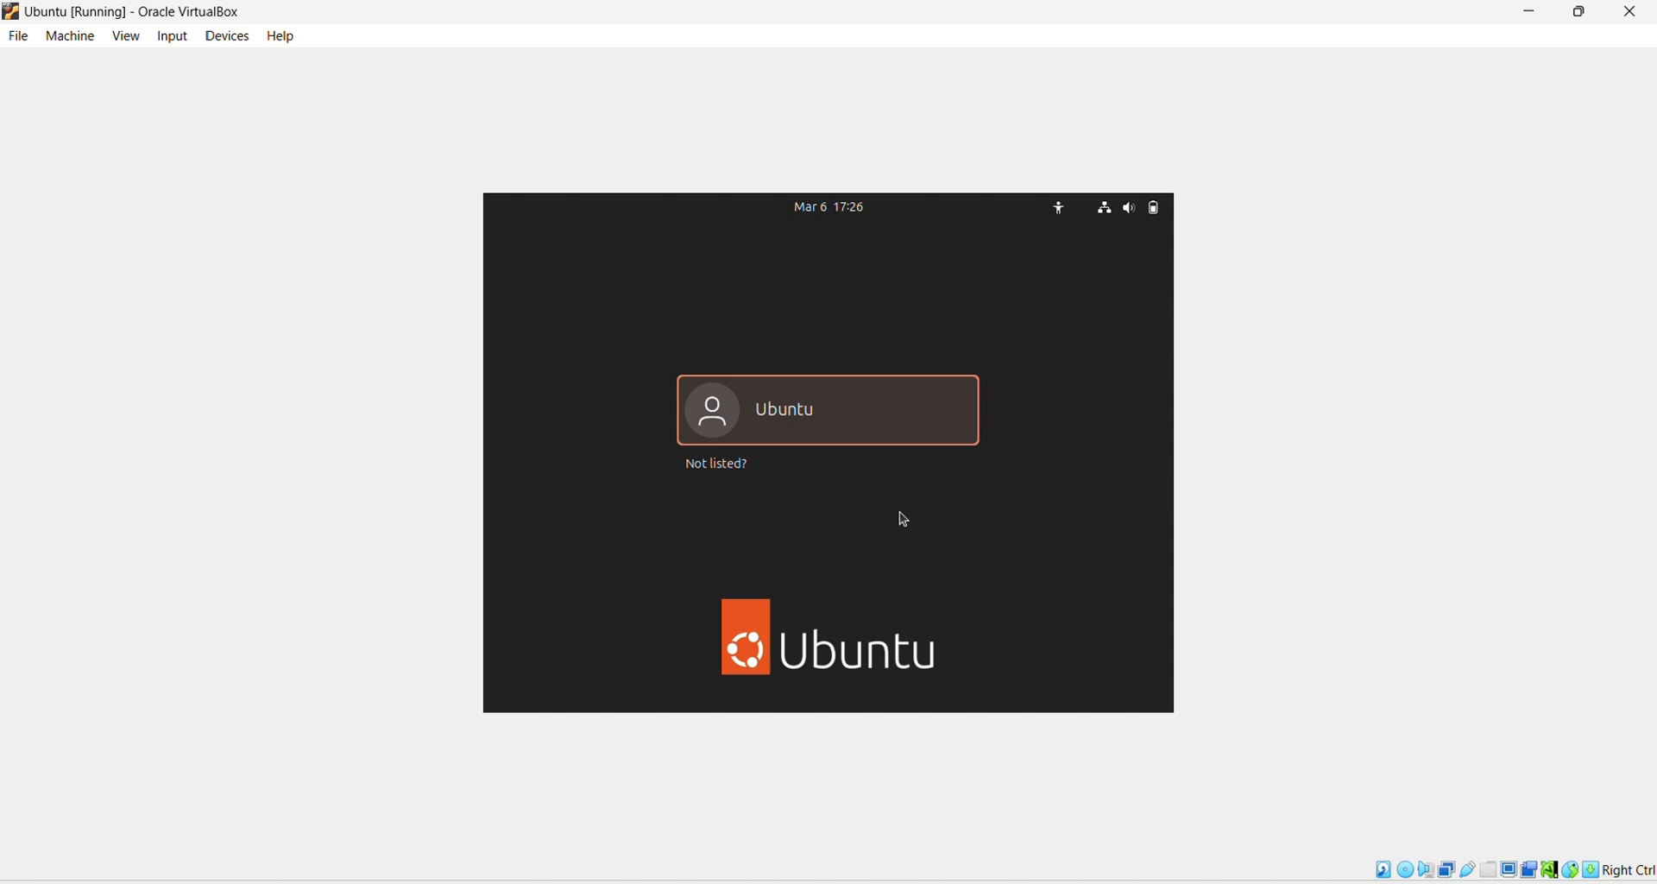
Step: Log in to the Ubuntu user account with its password to reach the desktop
left_click(843, 412)
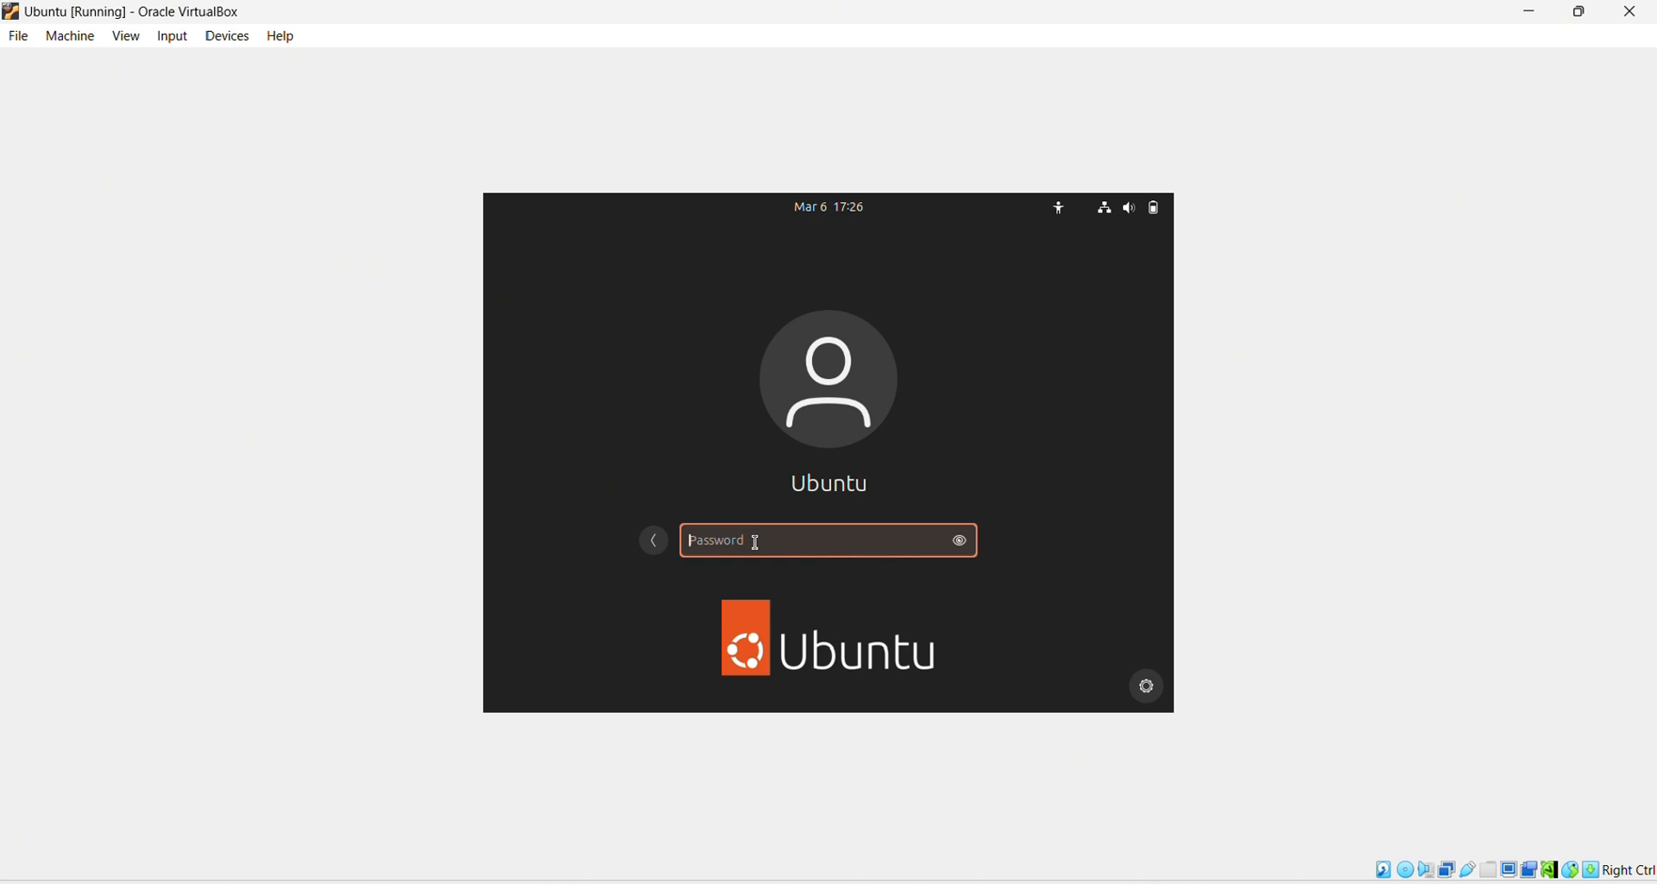
key("Return")
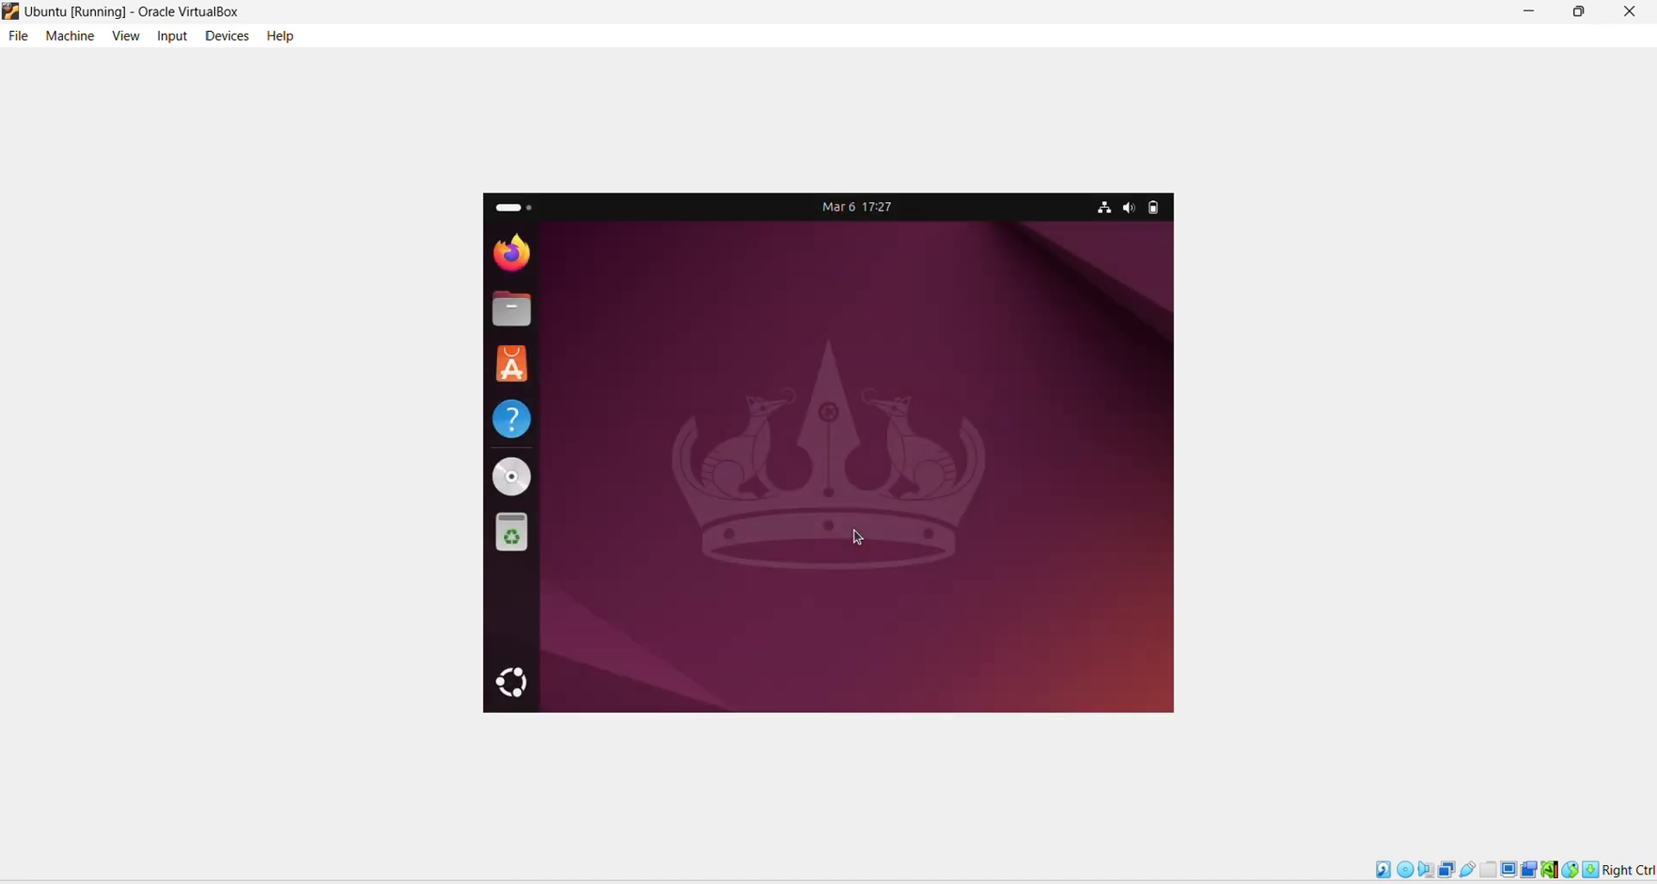
Step: Switch the VM to Full-screen Mode and drag the Home icon to the desktop's top-left corner
left_click(127, 37)
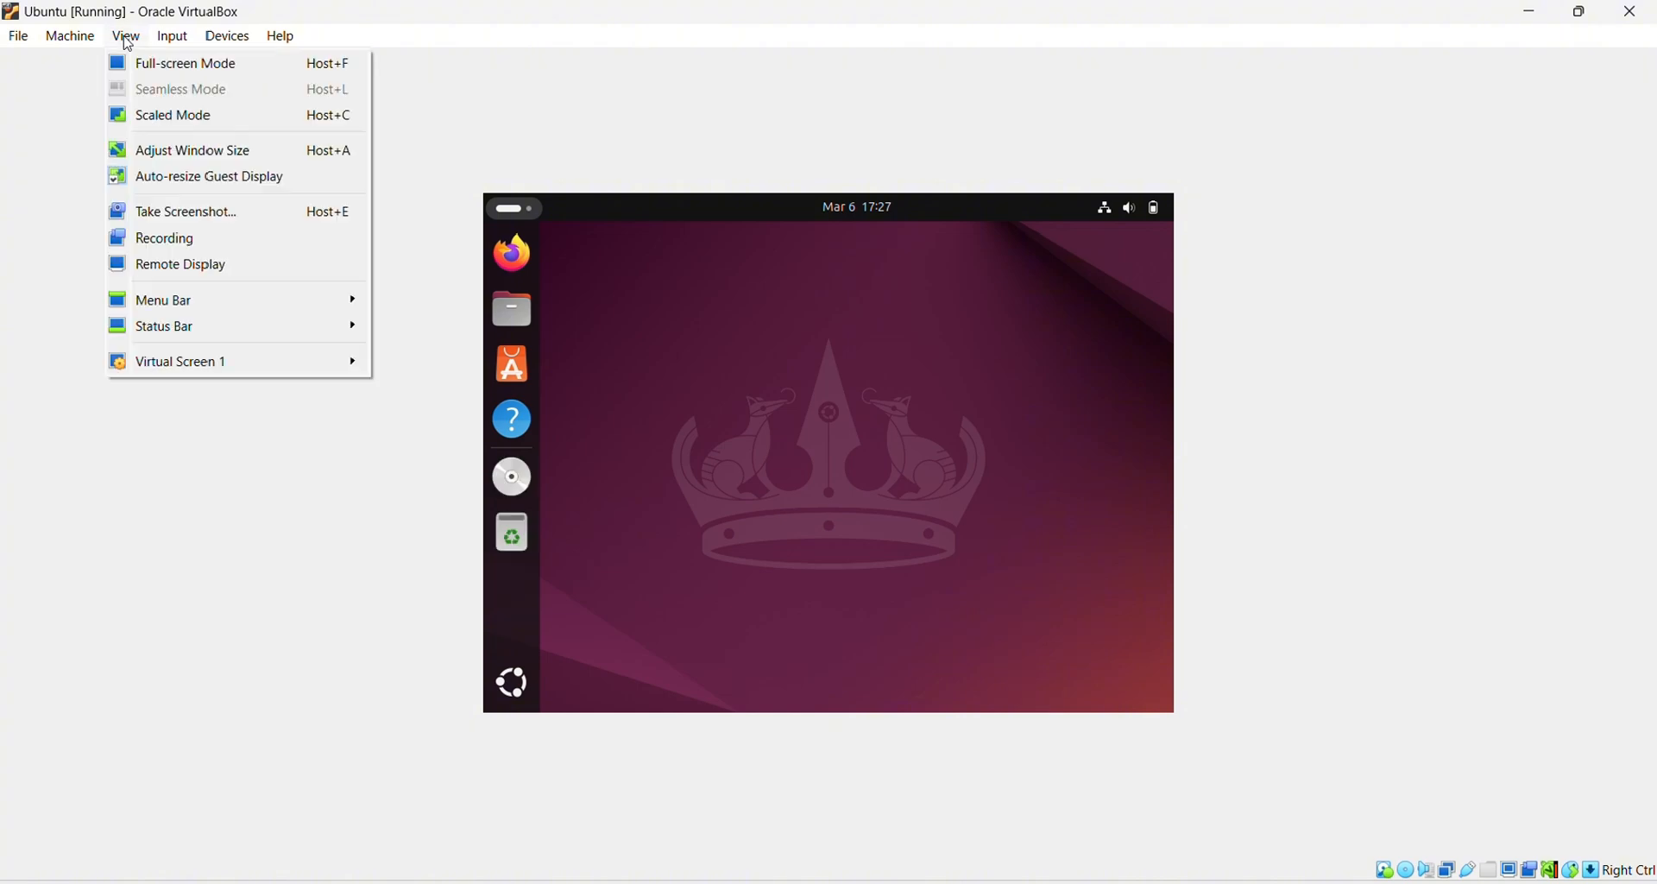
left_click(169, 65)
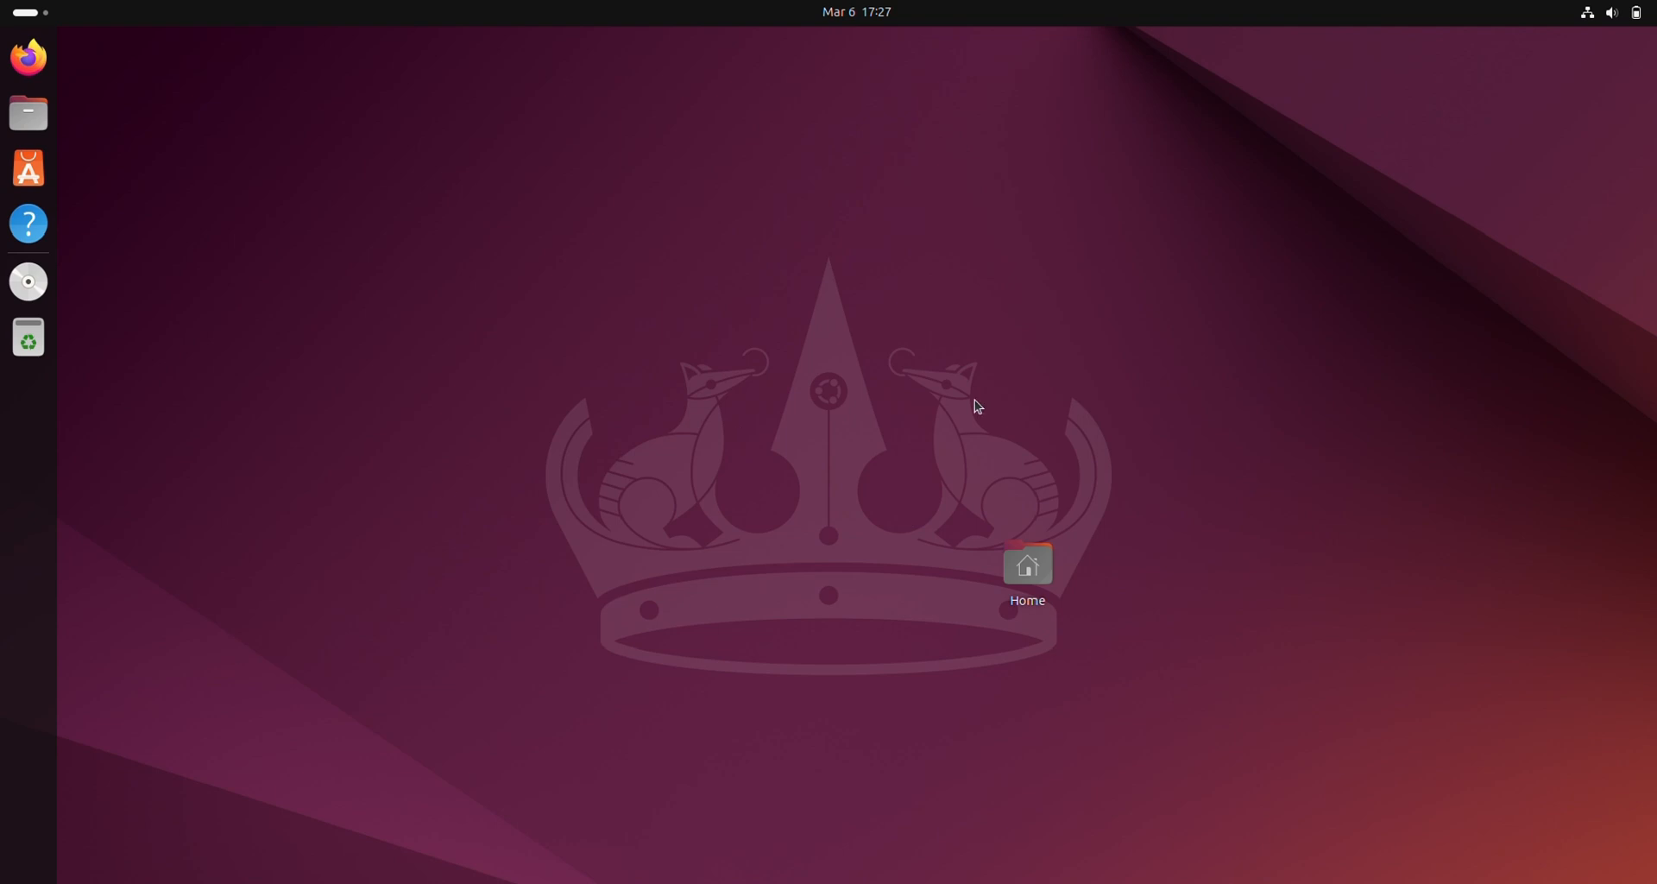
left_click_drag(1038, 568, 94, 73)
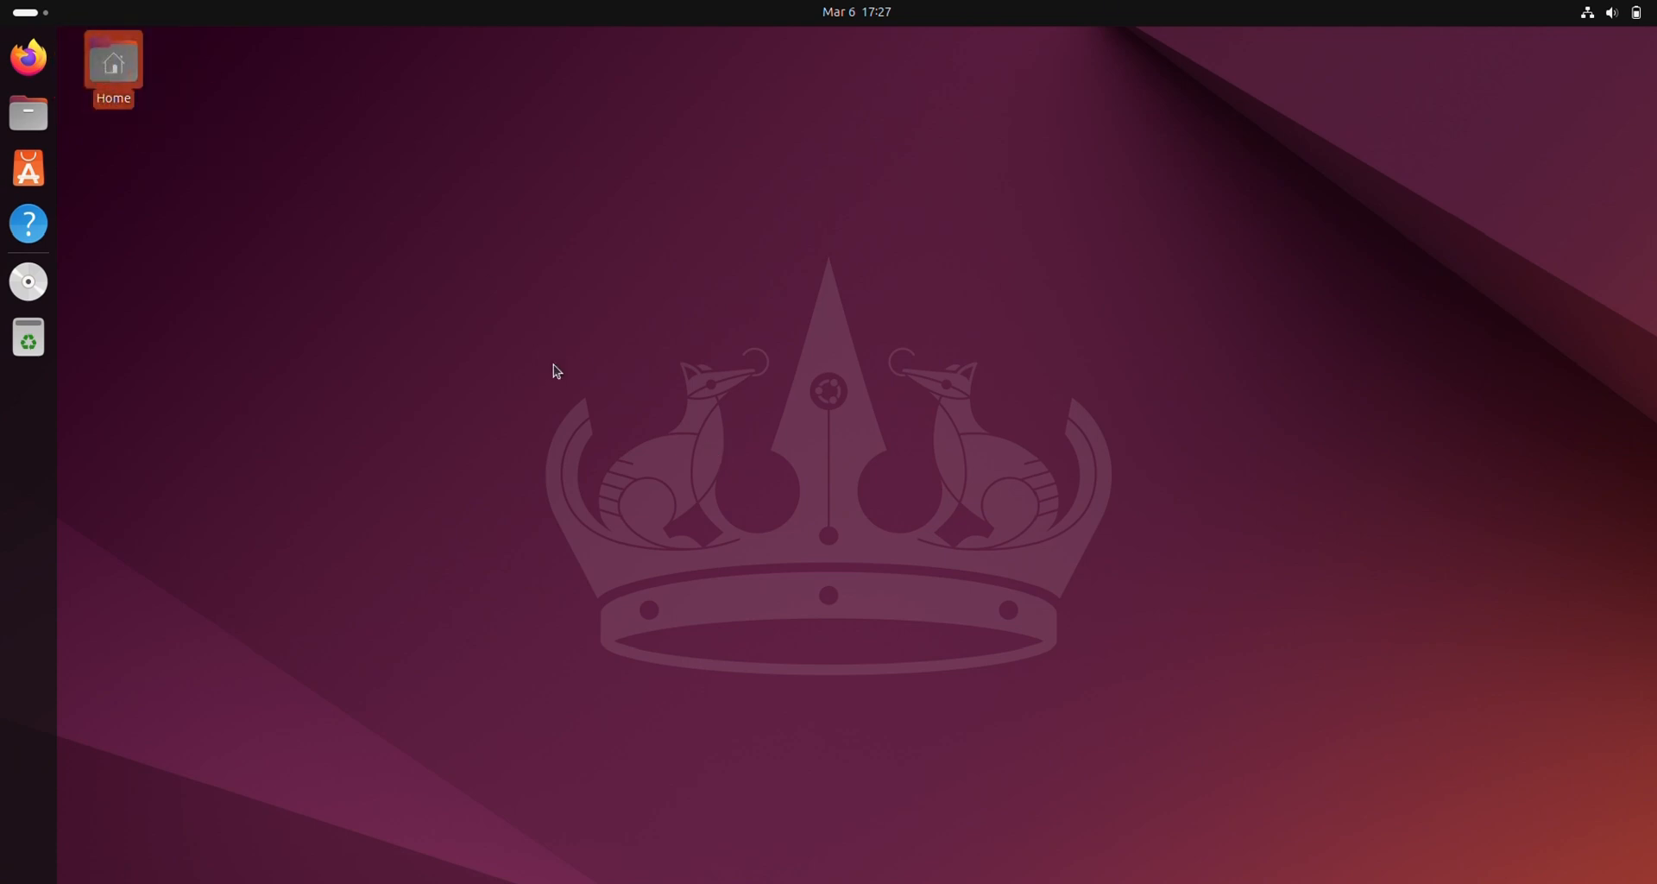